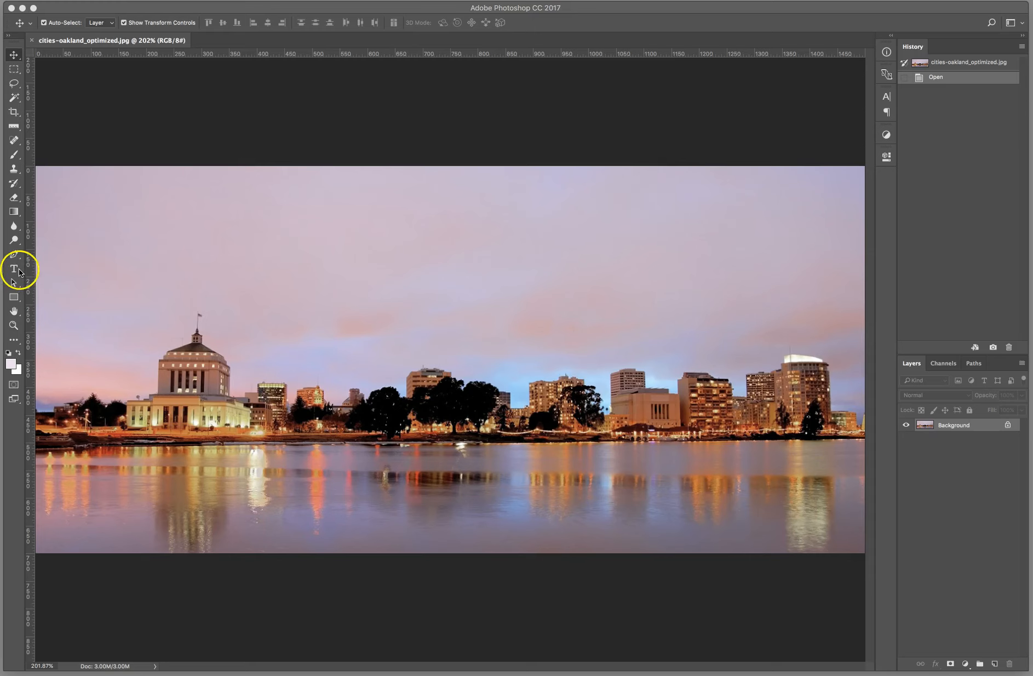
# Step: Activate the Horizontal Type tool
pyautogui.click(19, 271)
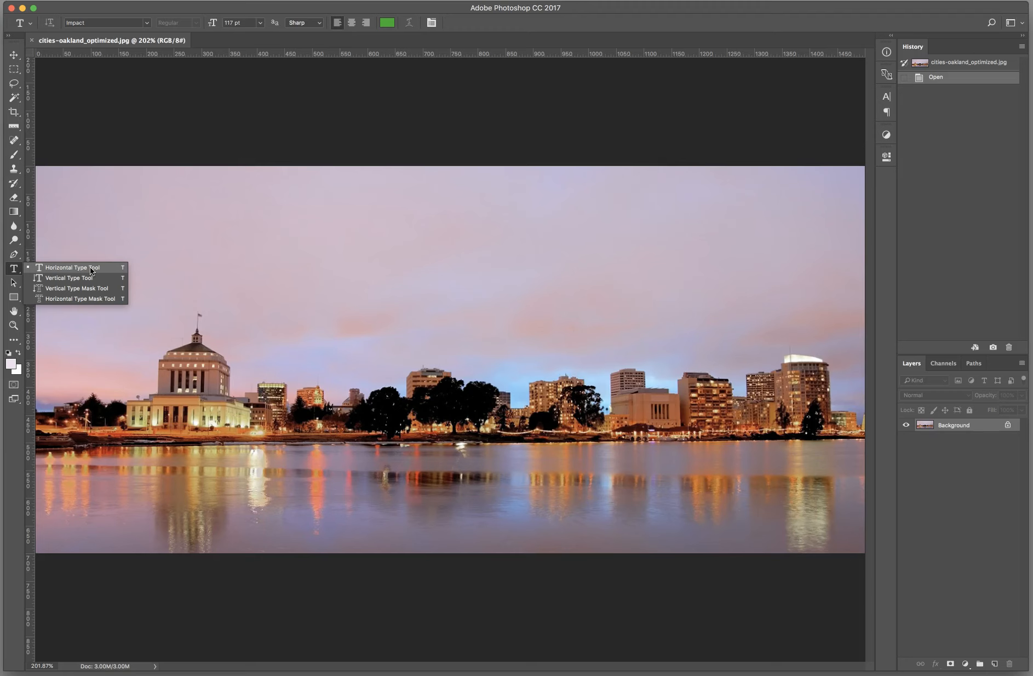
pyautogui.click(90, 267)
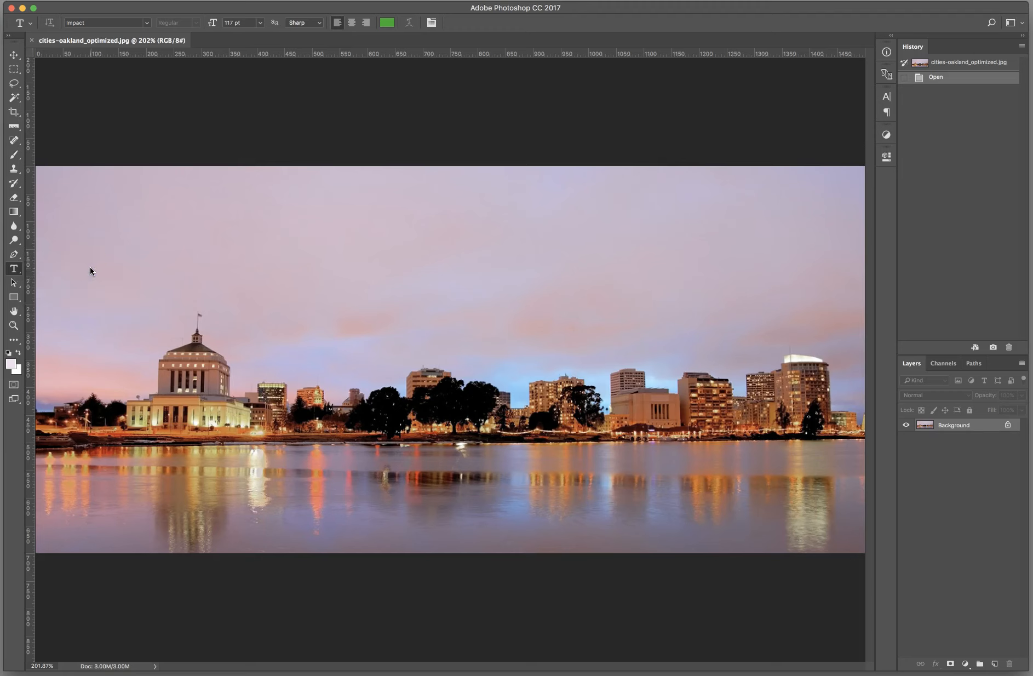
pyautogui.click(377, 273)
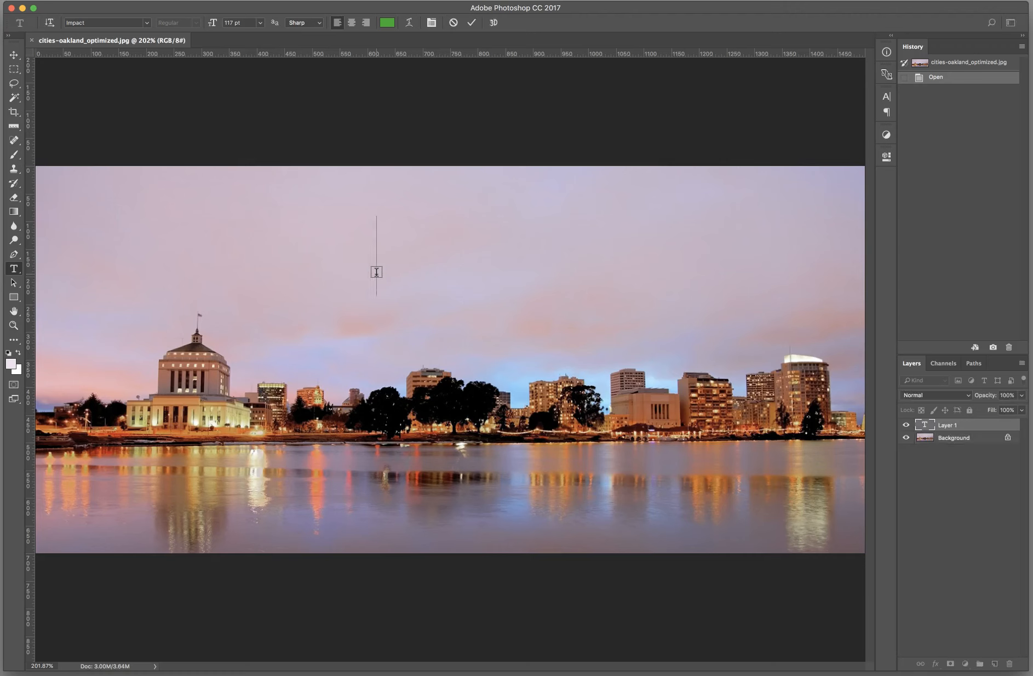
pyautogui.write('OAK')
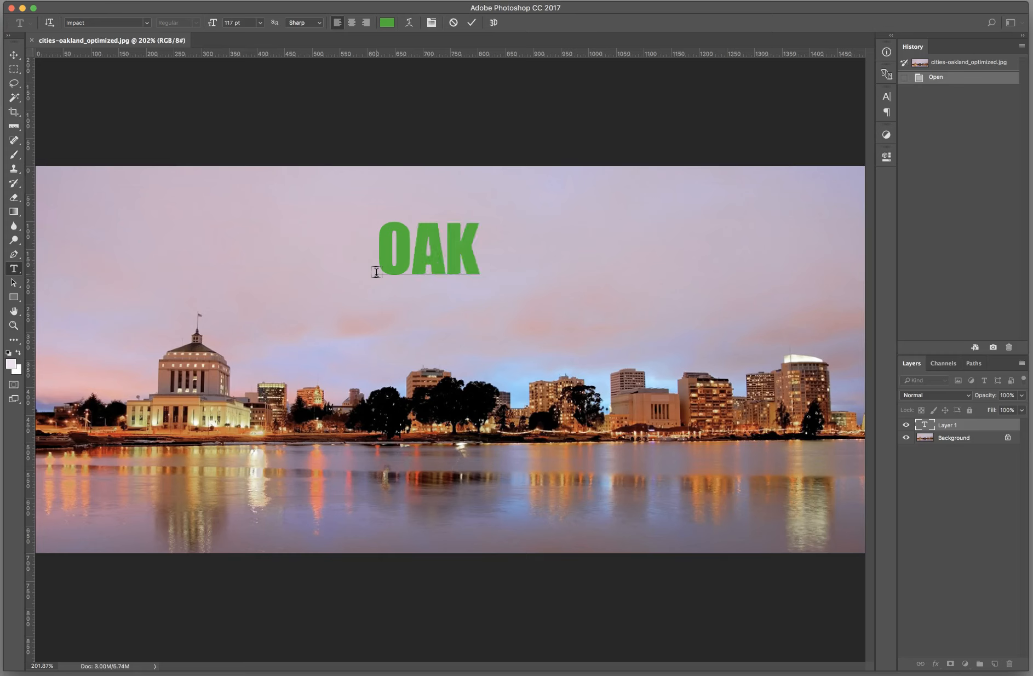
pyautogui.write('LAND')
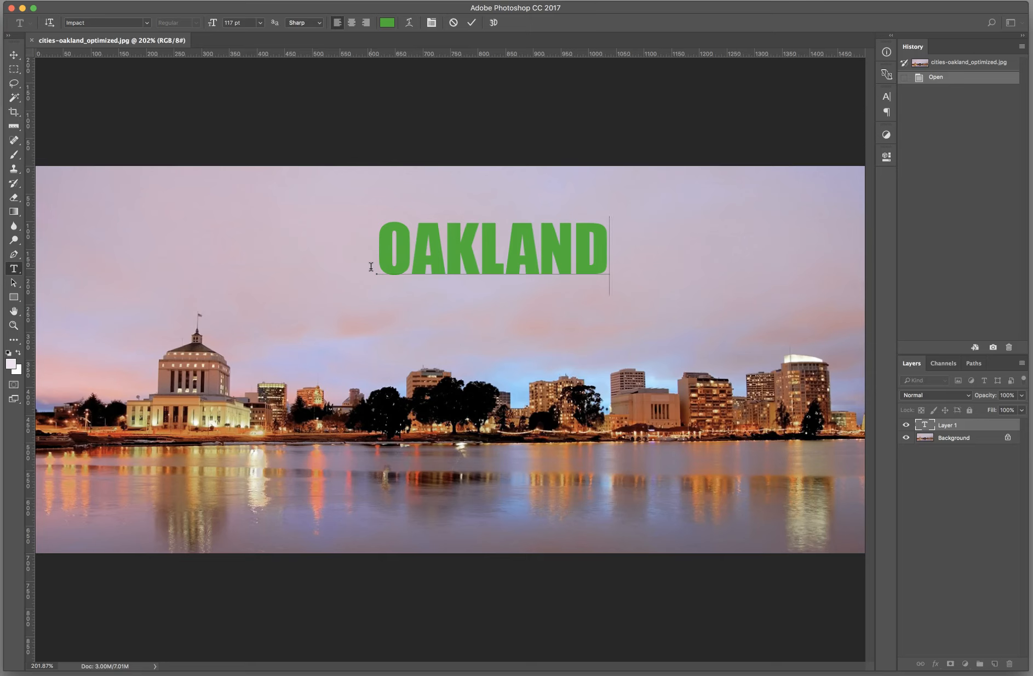
pyautogui.click(454, 24)
pyautogui.moveTo(263, 204); pyautogui.dragTo(556, 335)
pyautogui.write('OAKLAND')
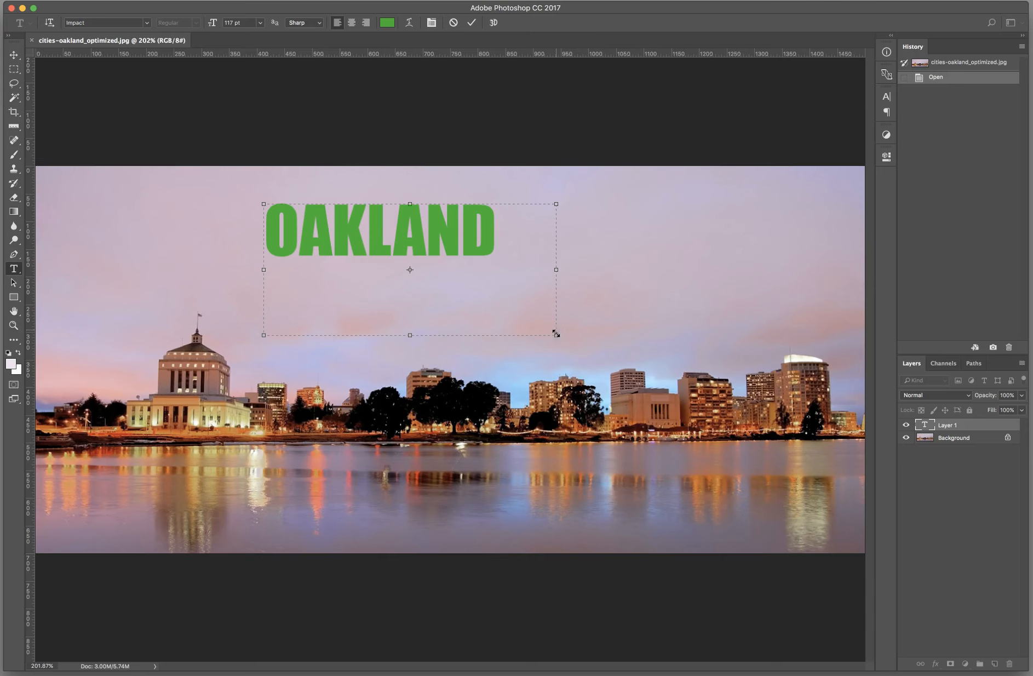
pyautogui.click(453, 23)
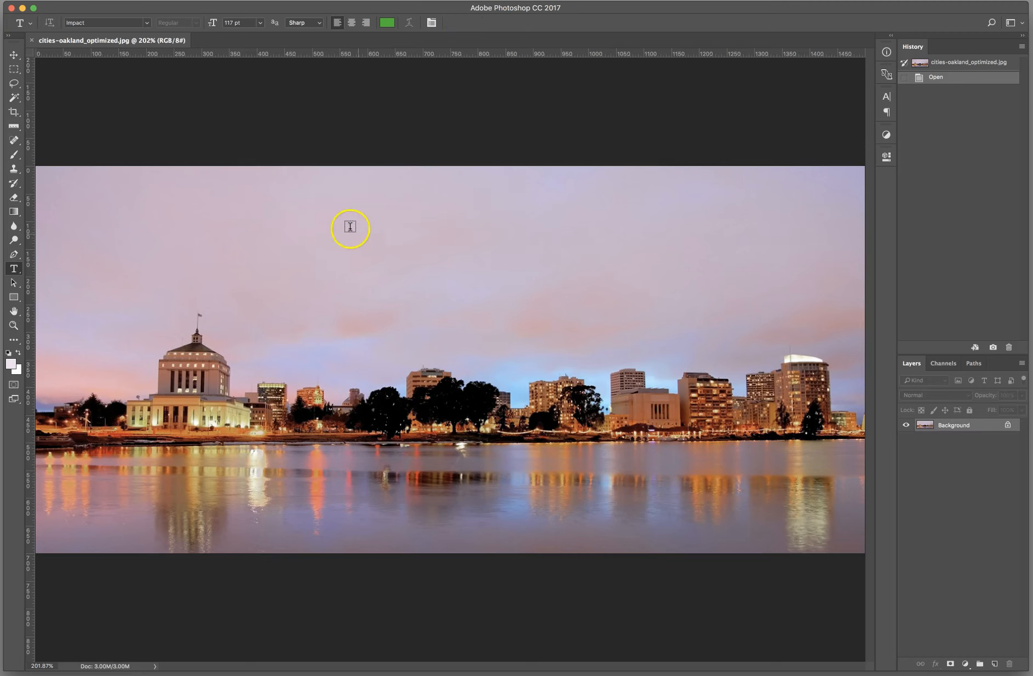
# Step: Add the point text "OAKLAND" in the sky above the skyline and commit it as a type layer
pyautogui.click(383, 263)
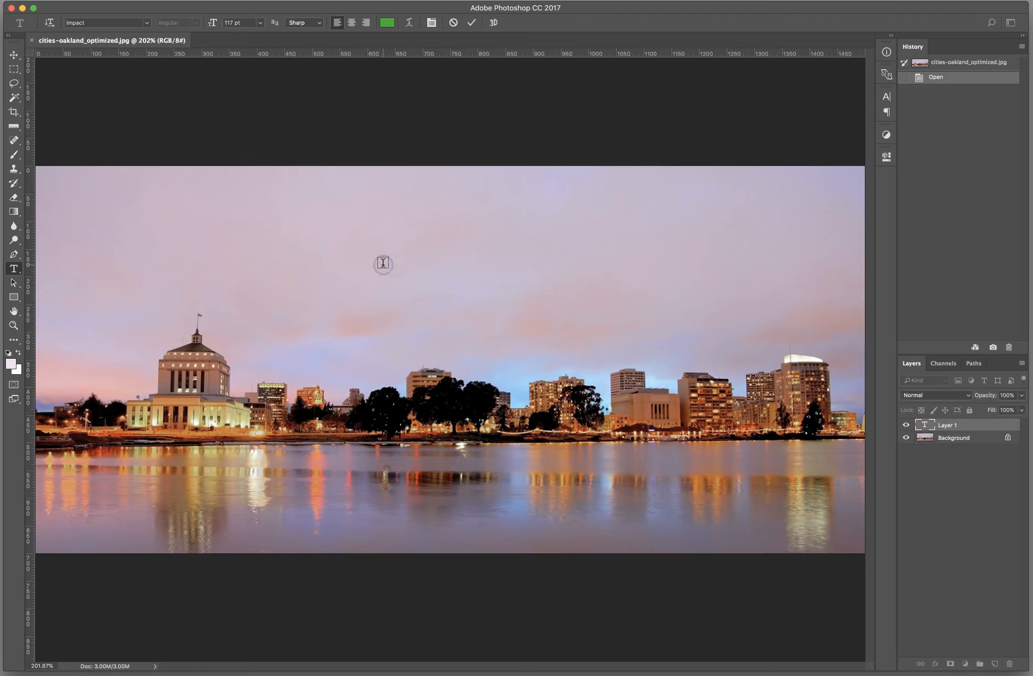
pyautogui.write('OAKLAND')
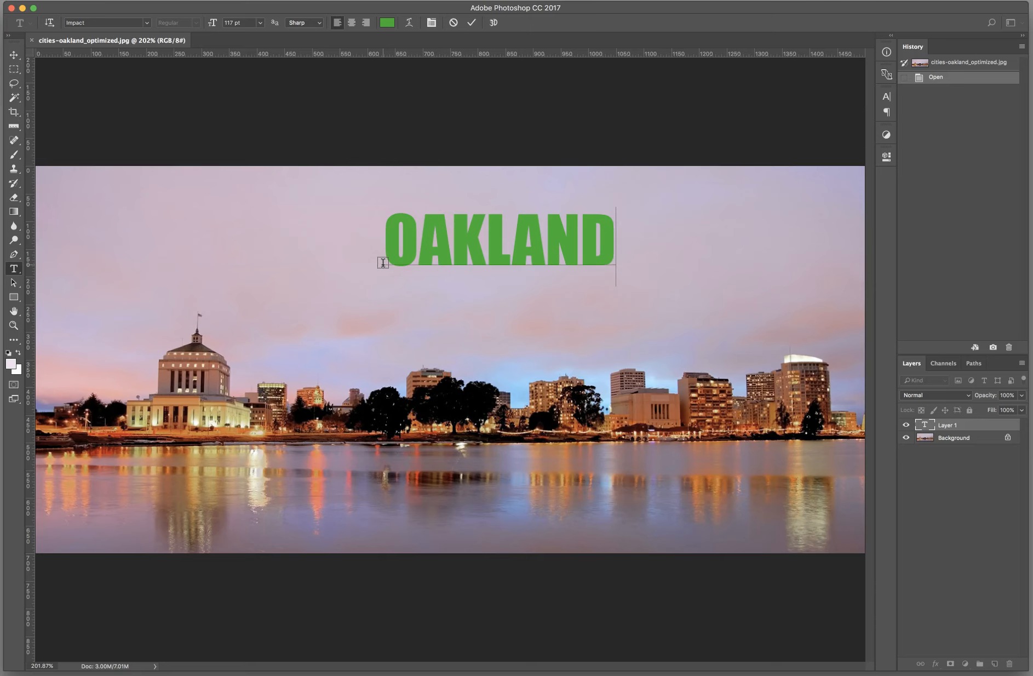
pyautogui.click(400, 259)
pyautogui.click(529, 262)
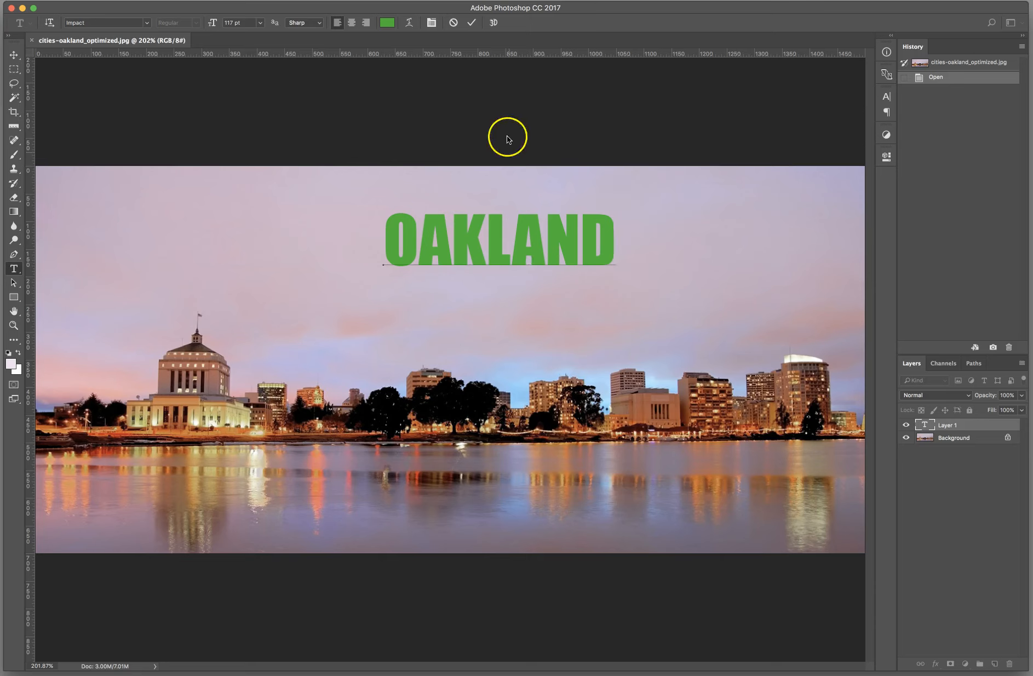
pyautogui.click(471, 24)
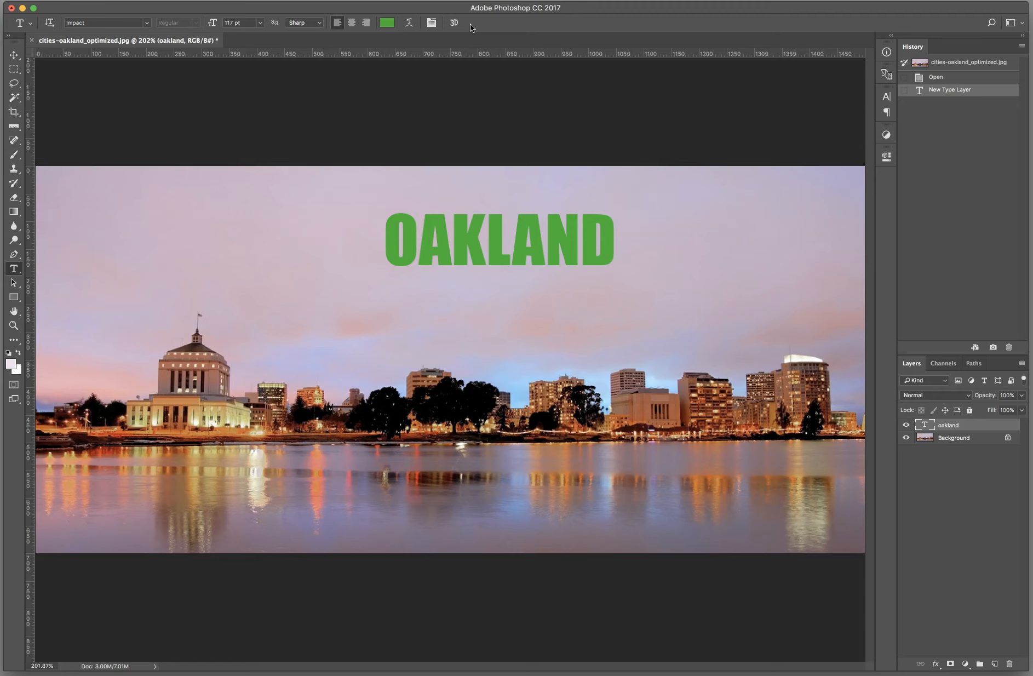
# Step: Preview fonts on the OAKLAND text layer and set its font to Gill Sans
pyautogui.click(953, 438)
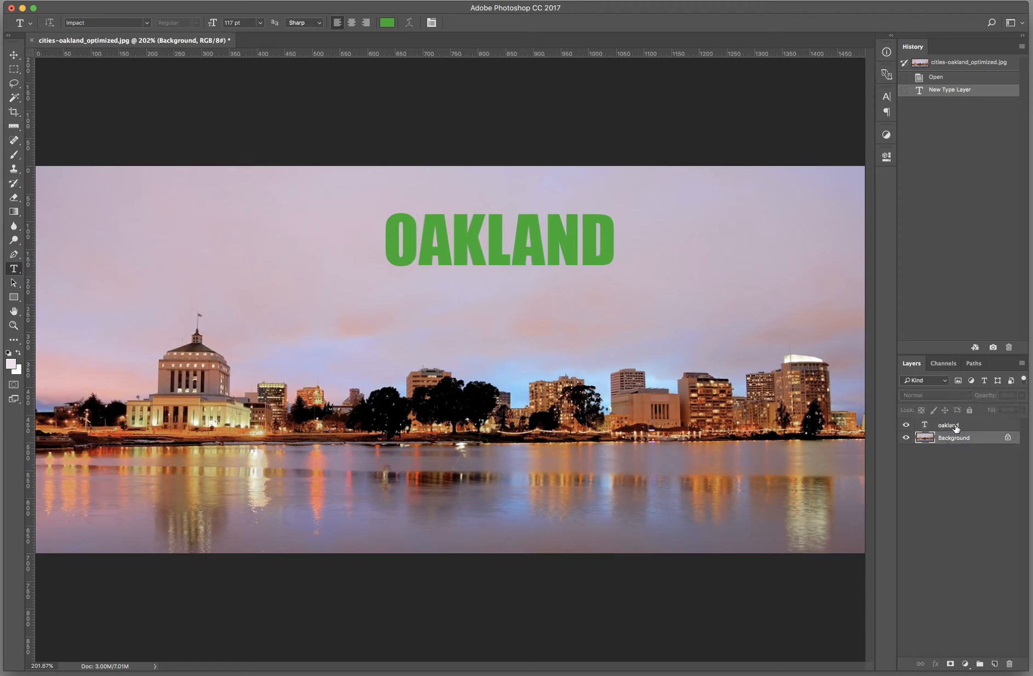
pyautogui.click(956, 425)
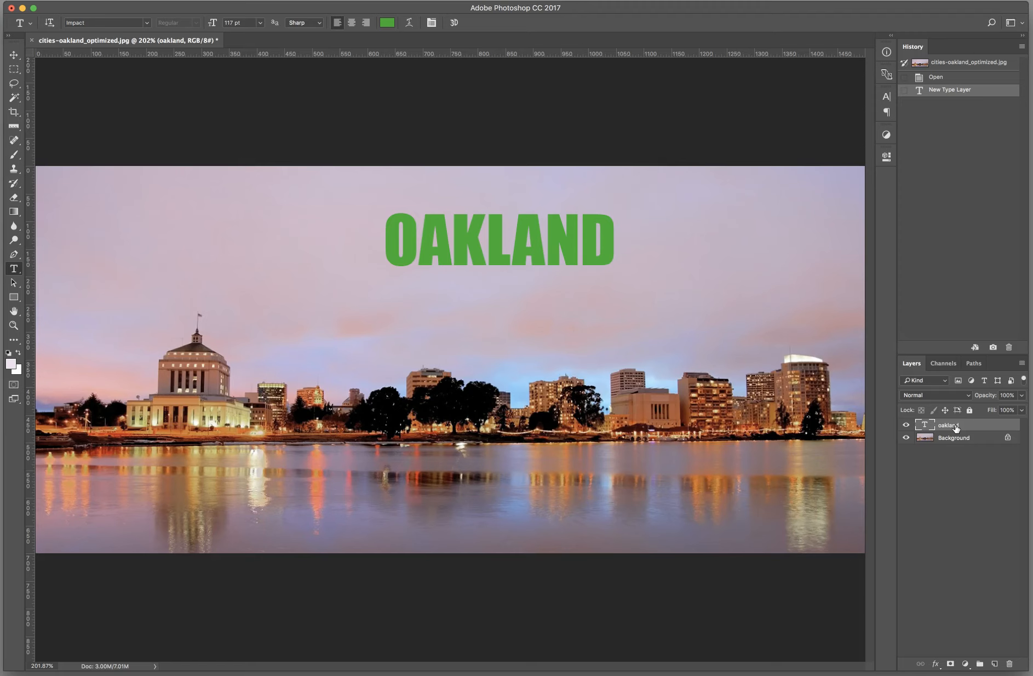
pyautogui.click(146, 24)
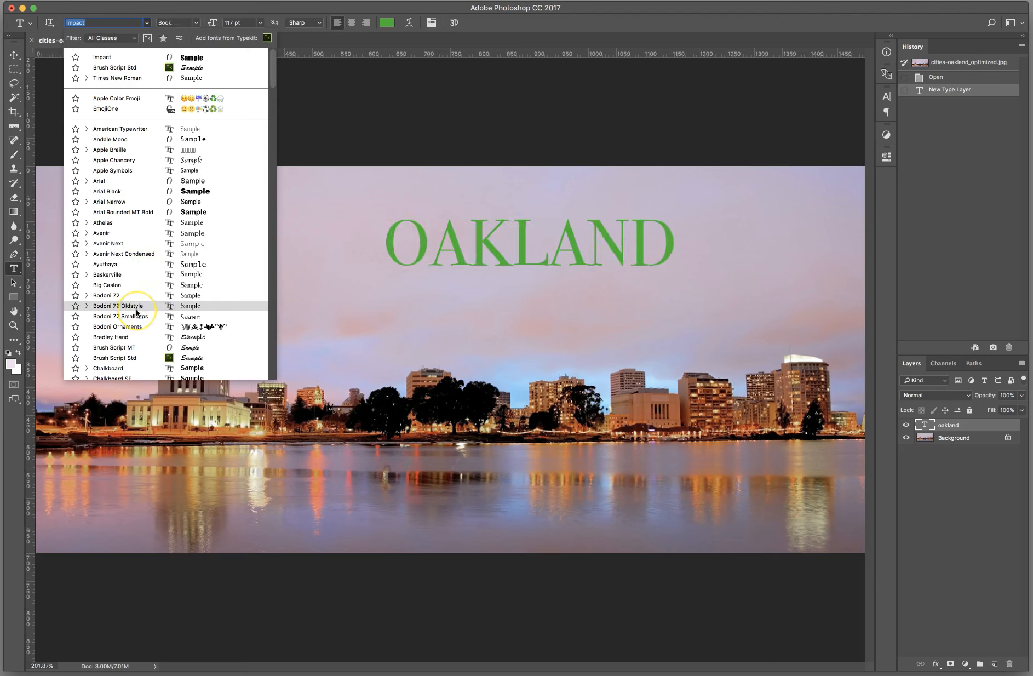
pyautogui.scroll(-5, 137, 307)
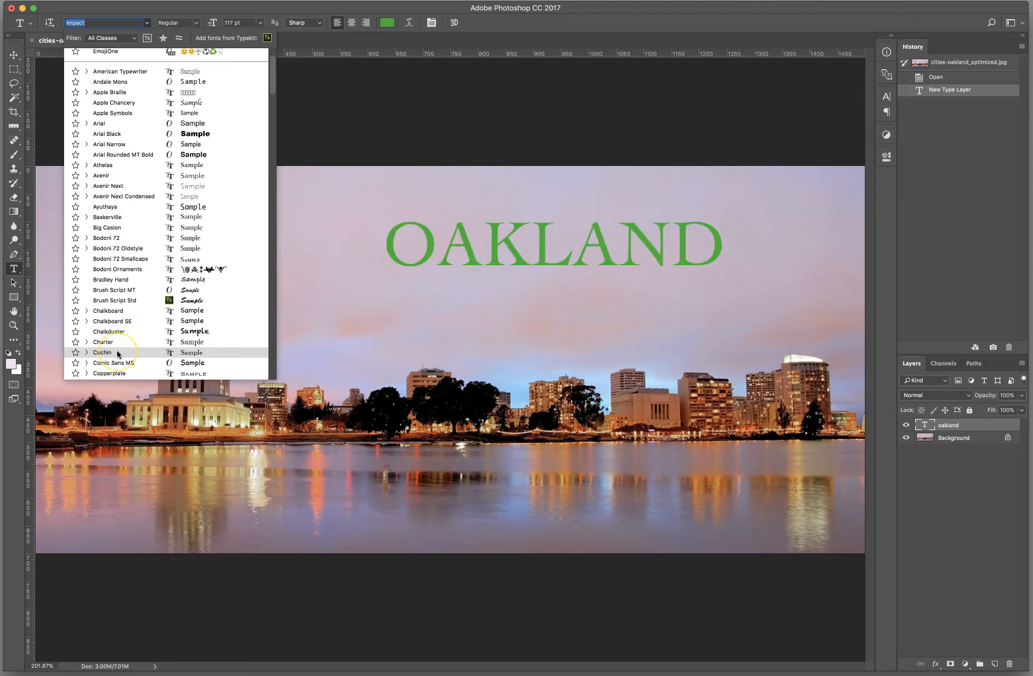
pyautogui.scroll(-2, 117, 354)
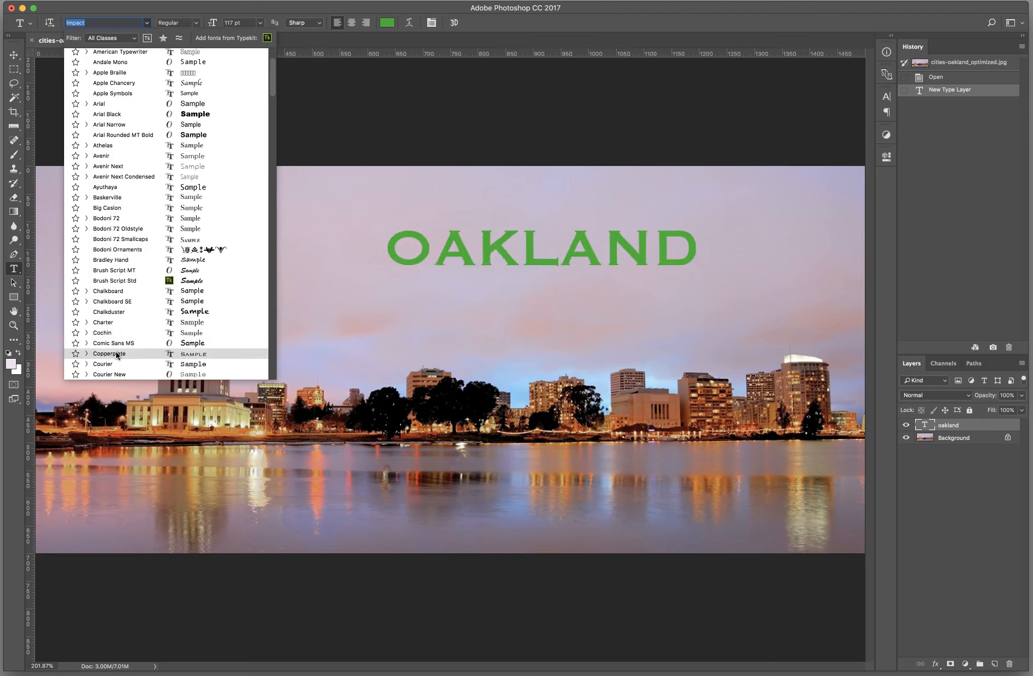
pyautogui.click(117, 345)
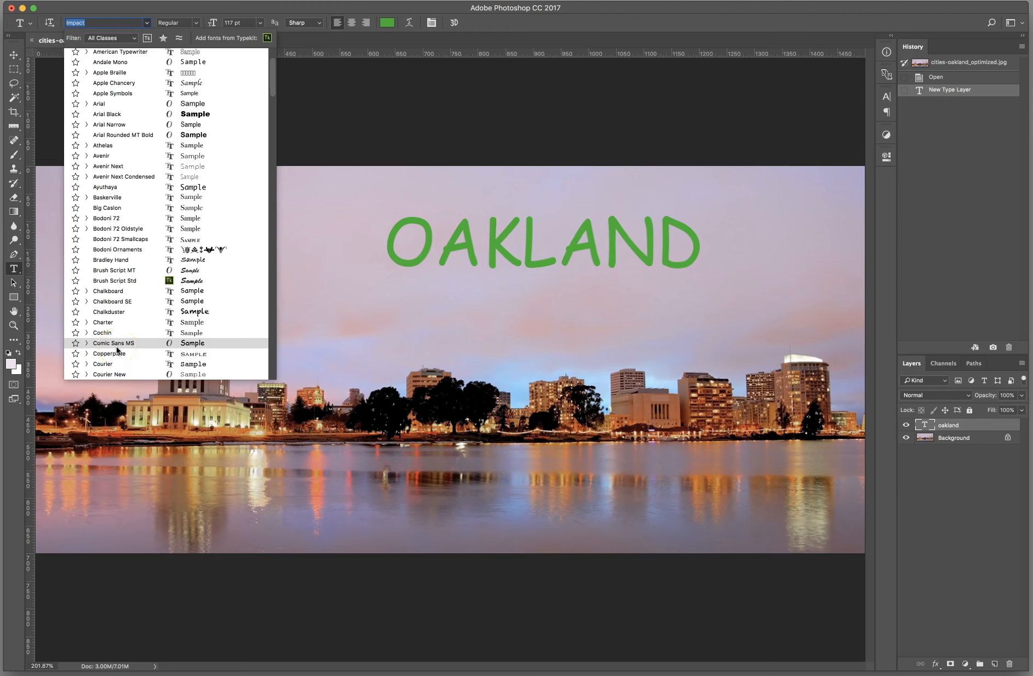
pyautogui.scroll(-4, 116, 353)
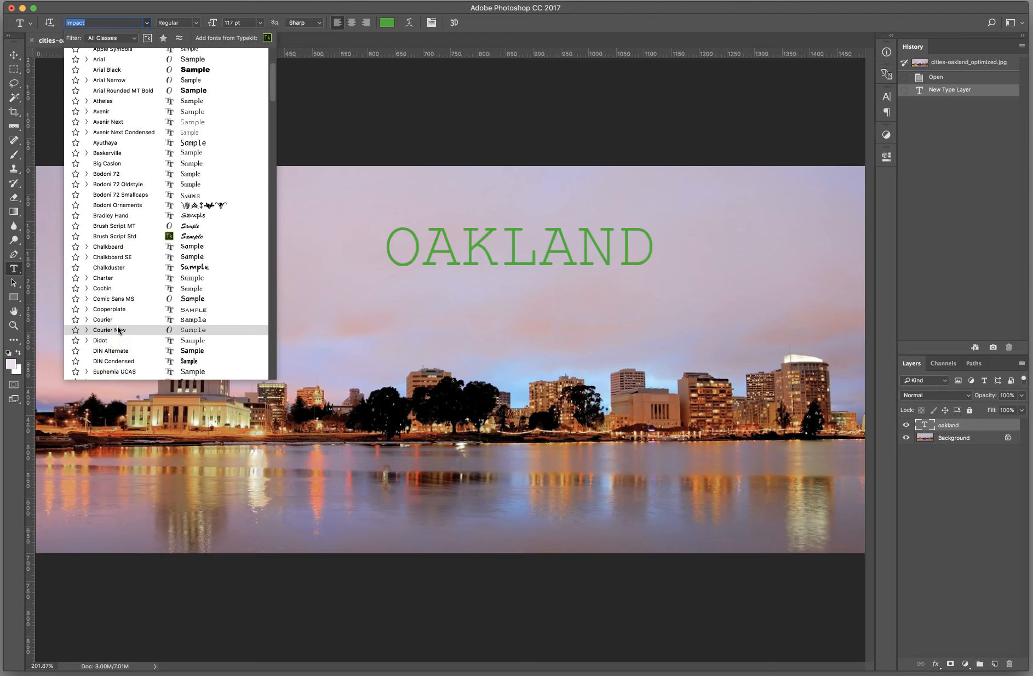
pyautogui.click(117, 337)
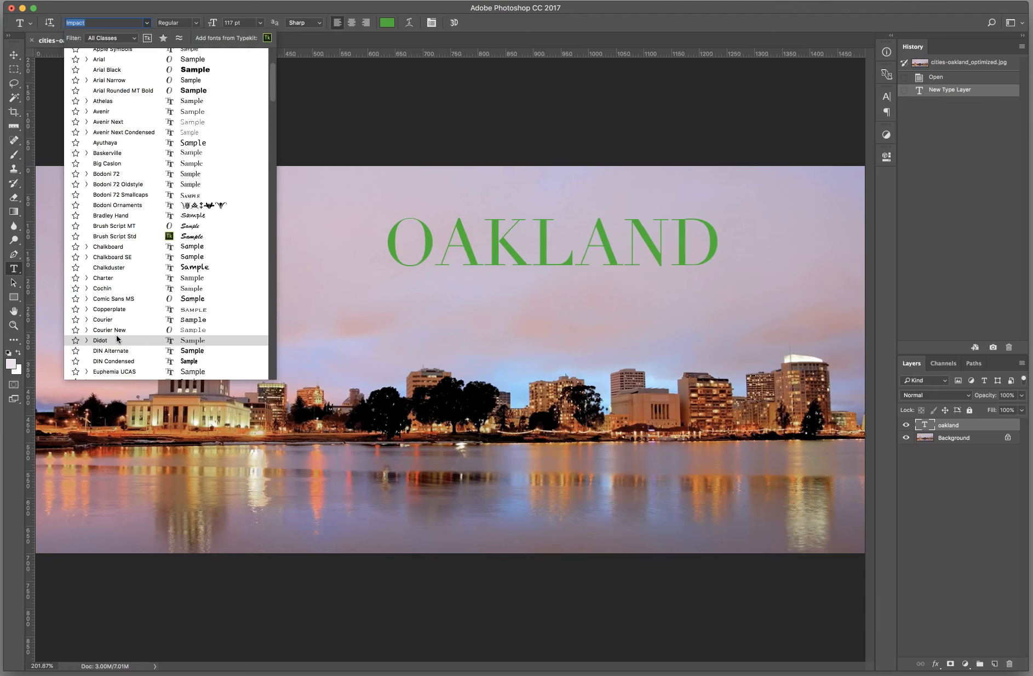
pyautogui.scroll(1, 116, 339)
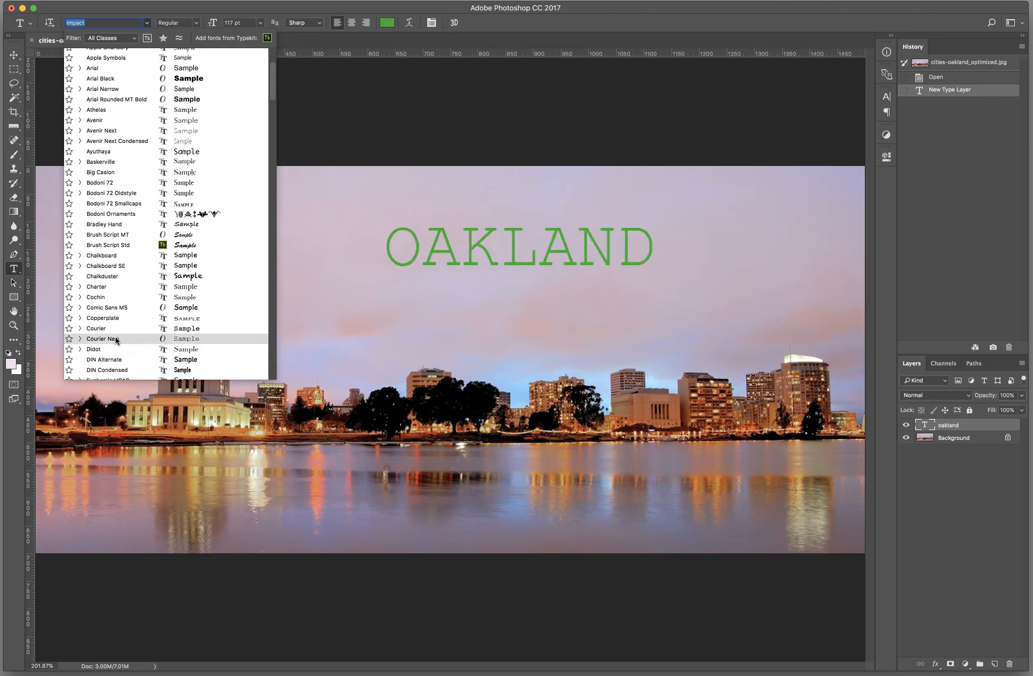
pyautogui.scroll(-1, 116, 340)
pyautogui.scroll(-1, 115, 340)
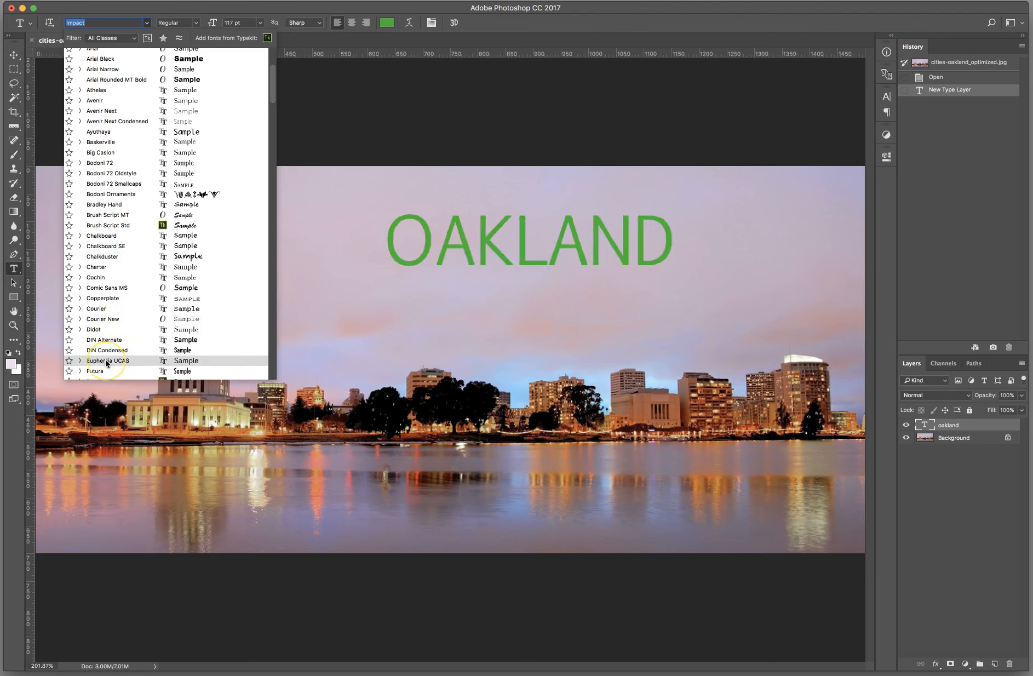
pyautogui.scroll(-10, 107, 356)
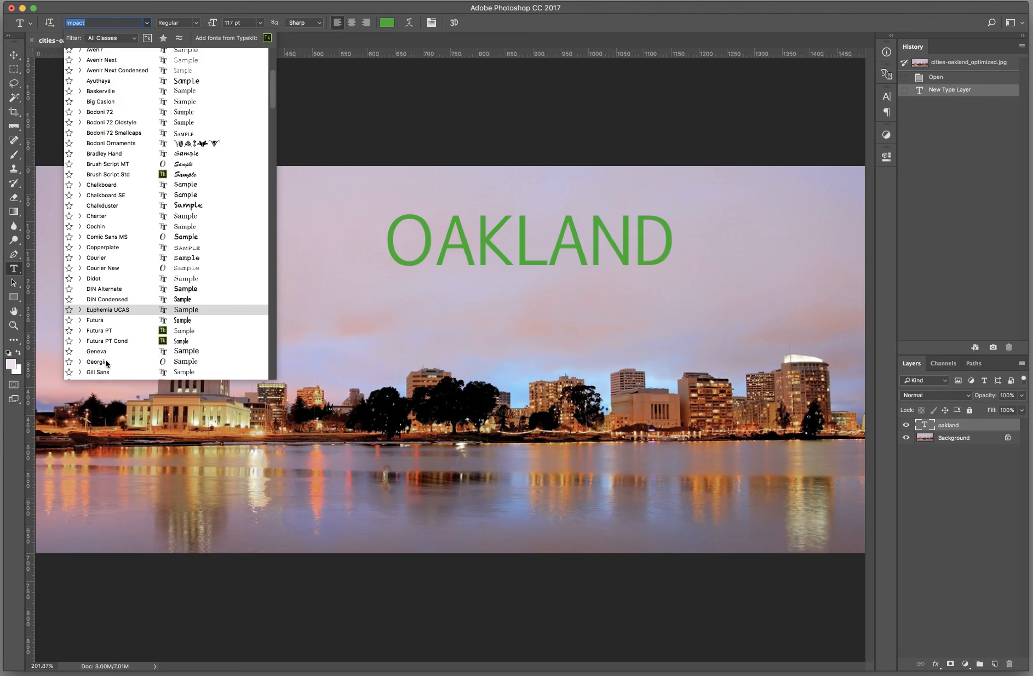
pyautogui.click(110, 327)
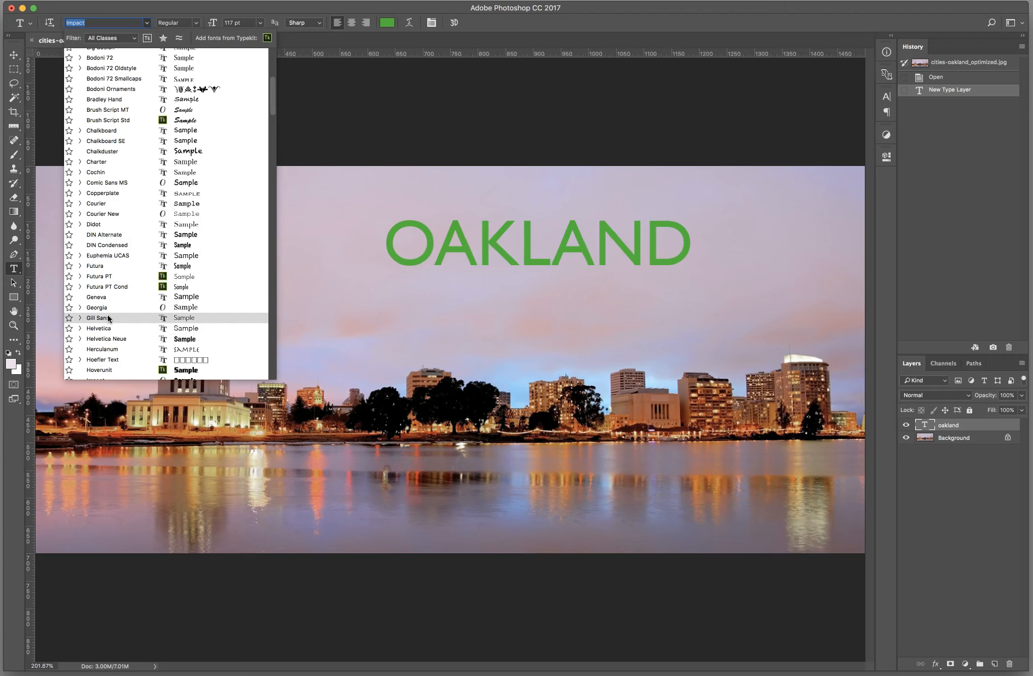
pyautogui.click(97, 317)
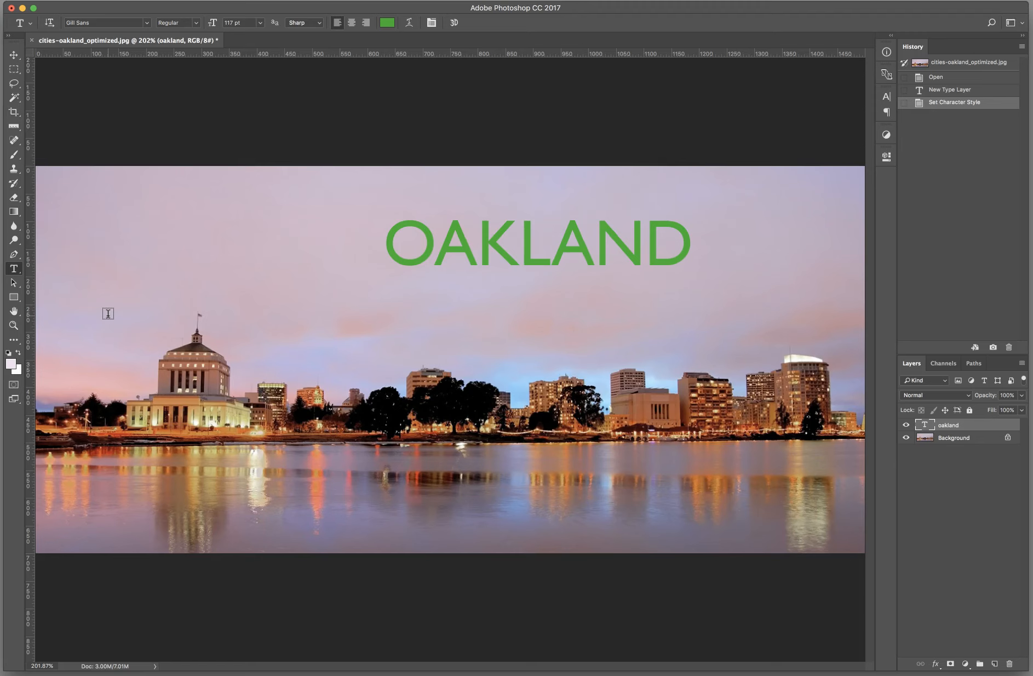
# Step: Try the Light, UltraBold, SemiBold, Italic and Regular font styles on the OAKLAND text
pyautogui.click(194, 25)
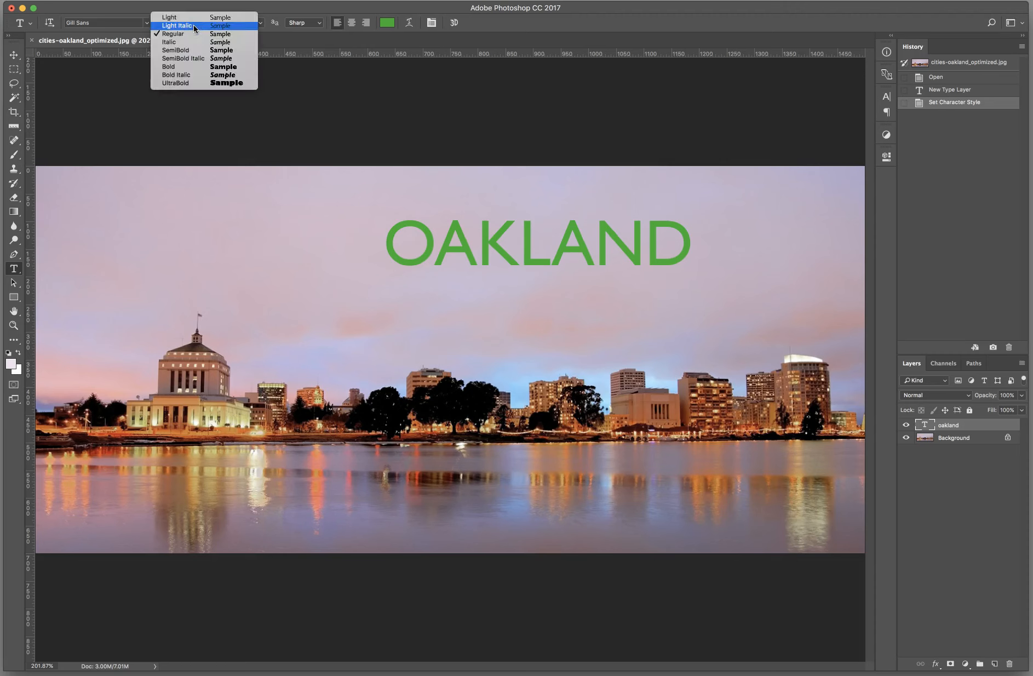
pyautogui.click(192, 18)
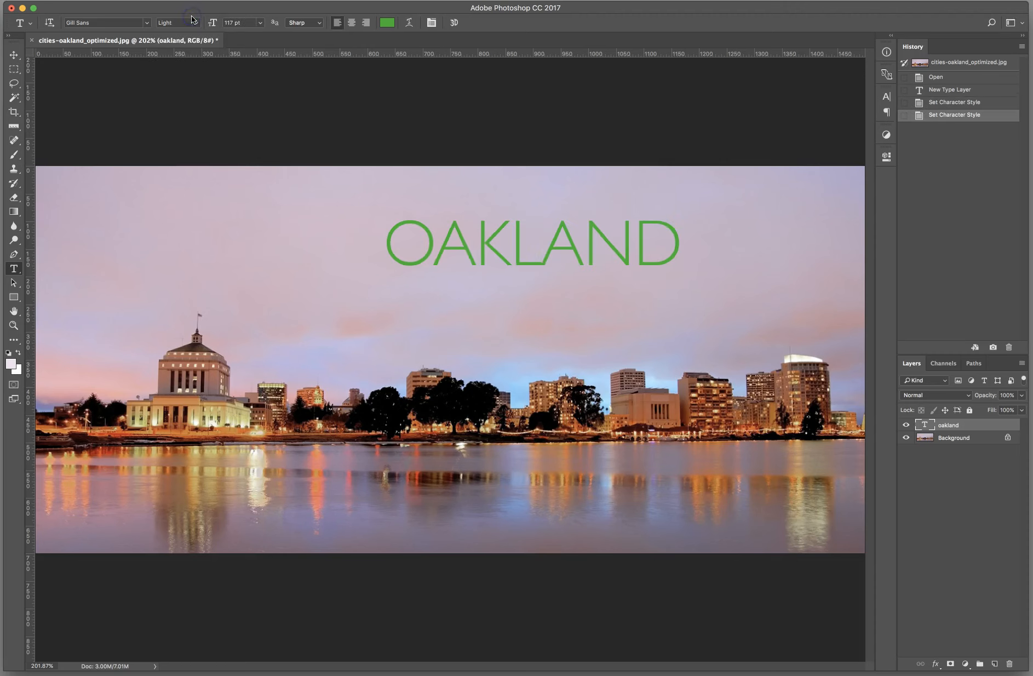
pyautogui.click(192, 24)
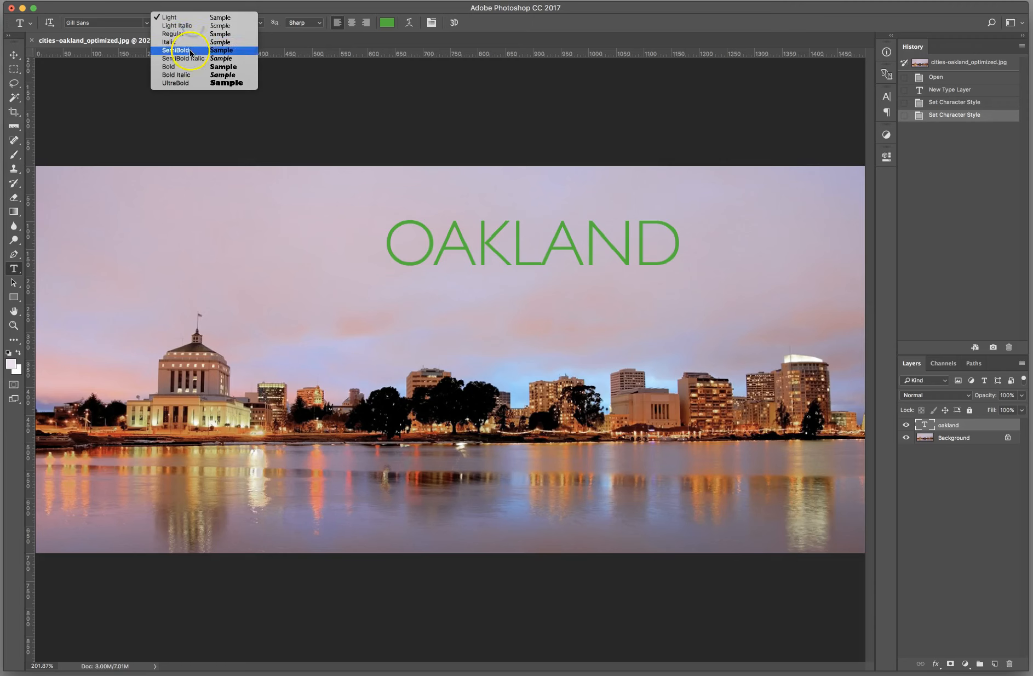
pyautogui.click(186, 83)
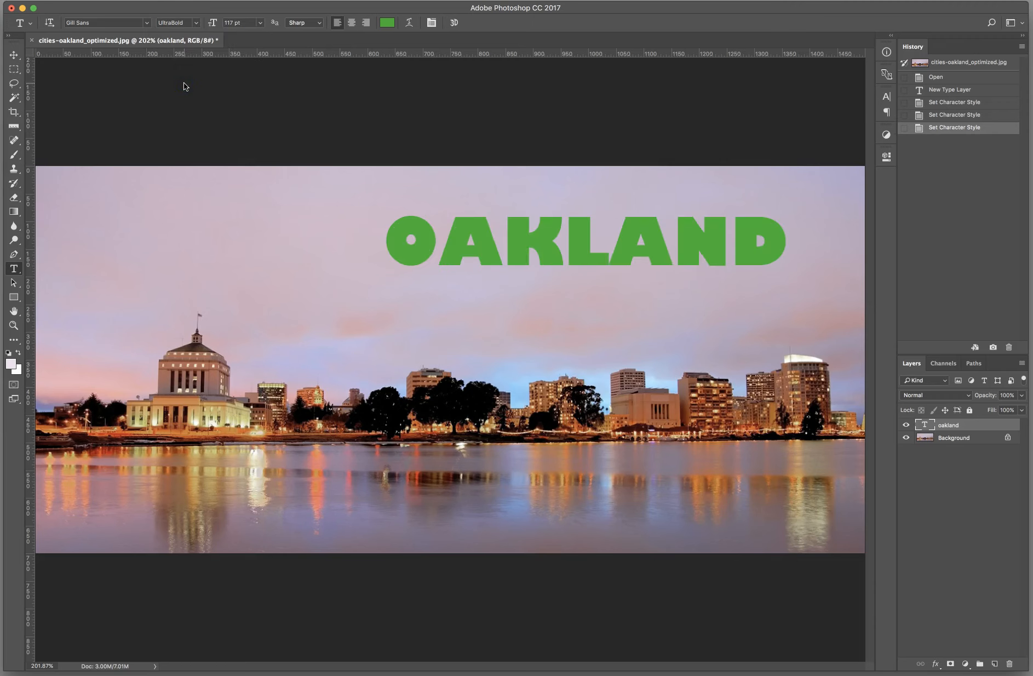
pyautogui.click(194, 23)
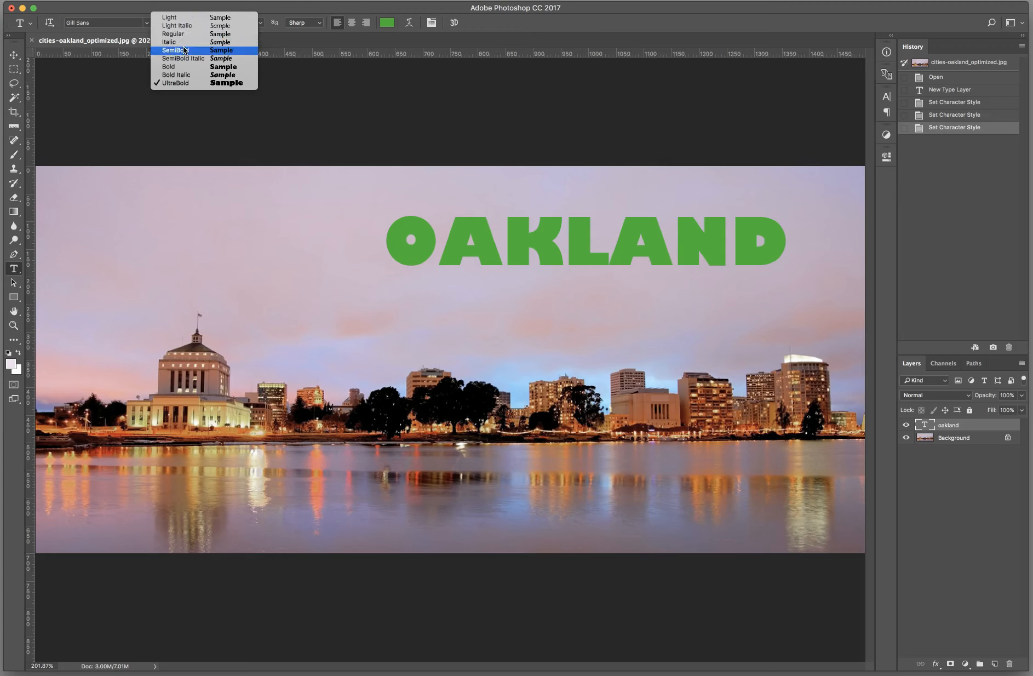
pyautogui.click(184, 50)
pyautogui.click(196, 24)
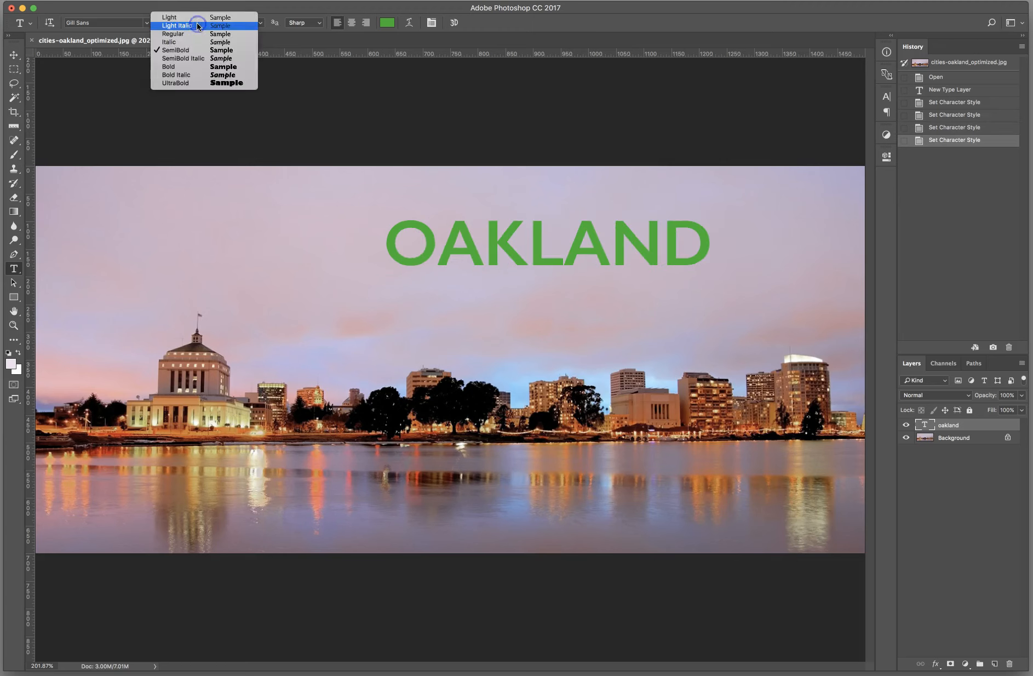
pyautogui.click(191, 38)
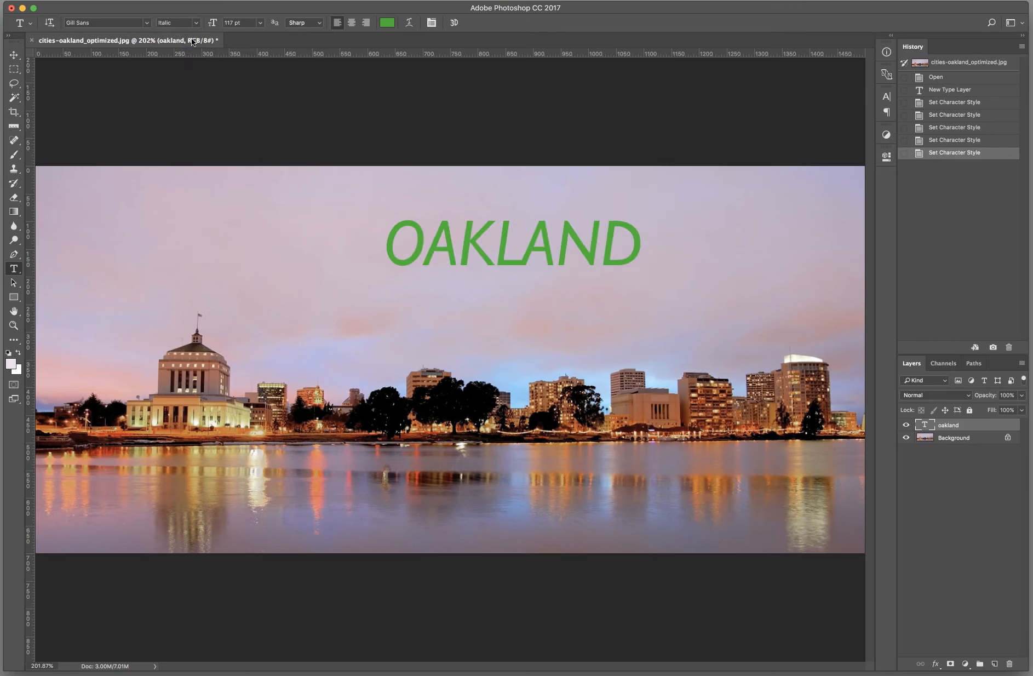
pyautogui.click(203, 21)
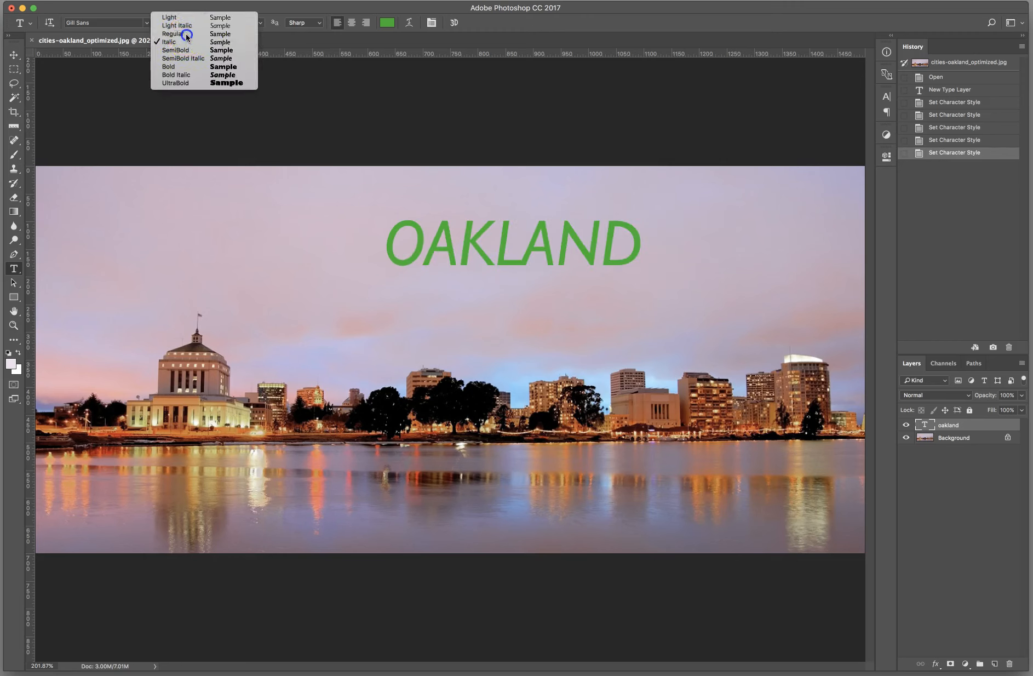
pyautogui.click(185, 33)
# Step: Set the OAKLAND text's Gill Sans font style to SemiBold
pyautogui.click(191, 25)
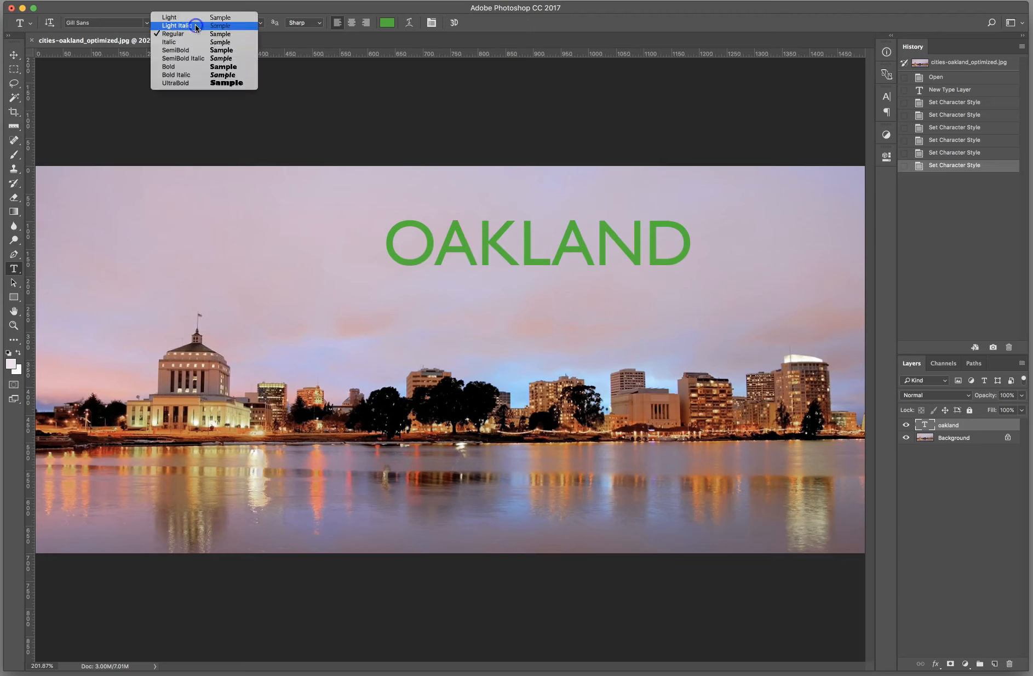
pyautogui.click(189, 54)
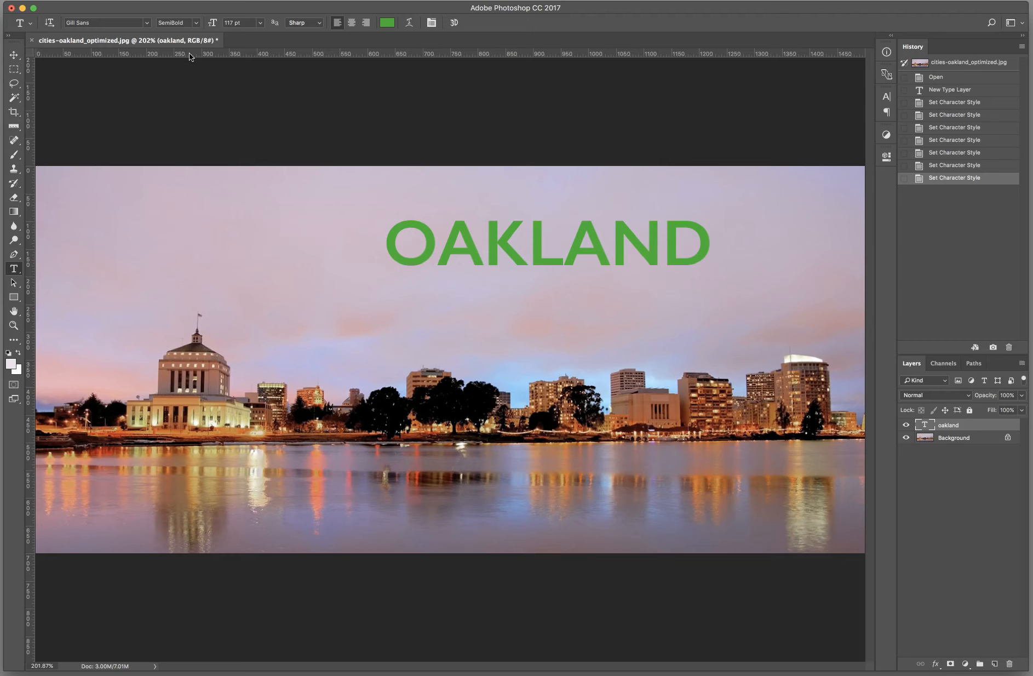
pyautogui.click(196, 22)
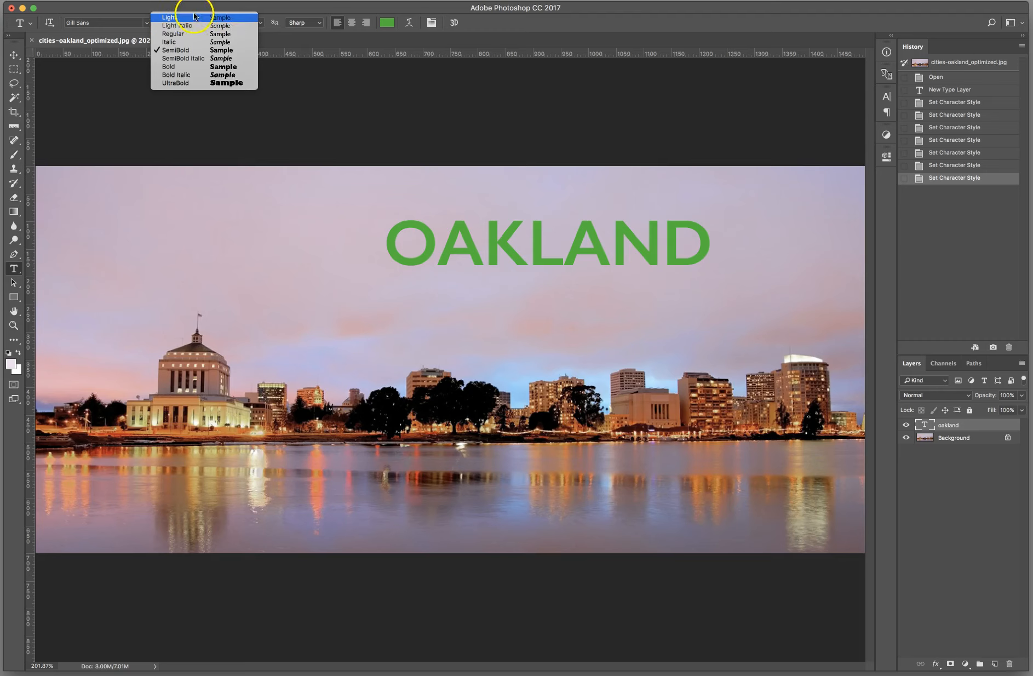
pyautogui.click(192, 11)
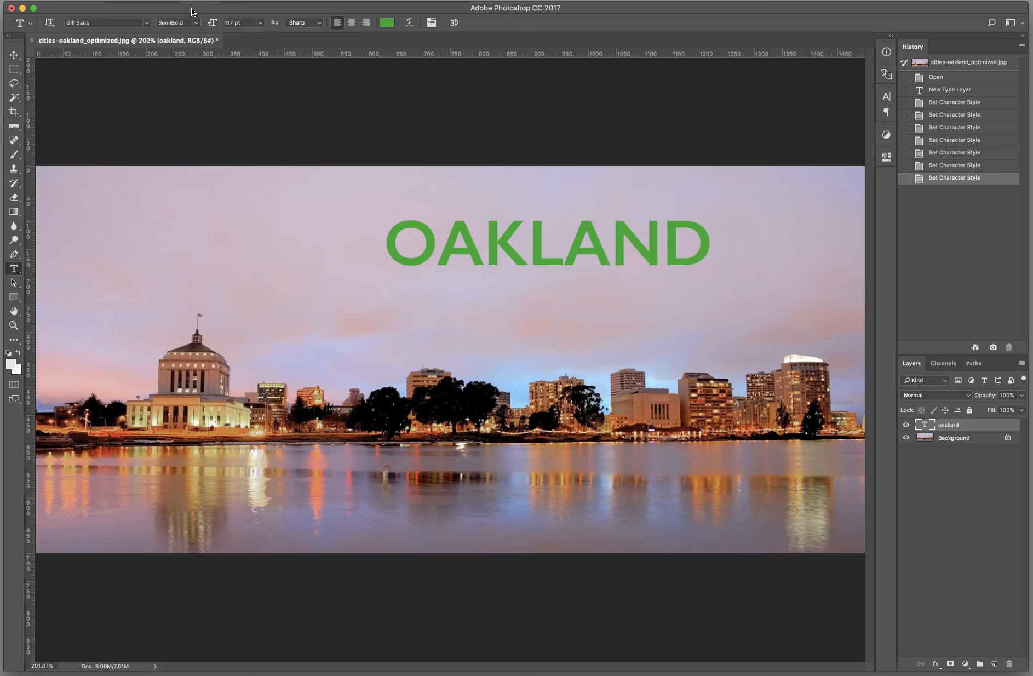
# Step: Set the OAKLAND text's Gill Sans font style to Bold
pyautogui.click(195, 22)
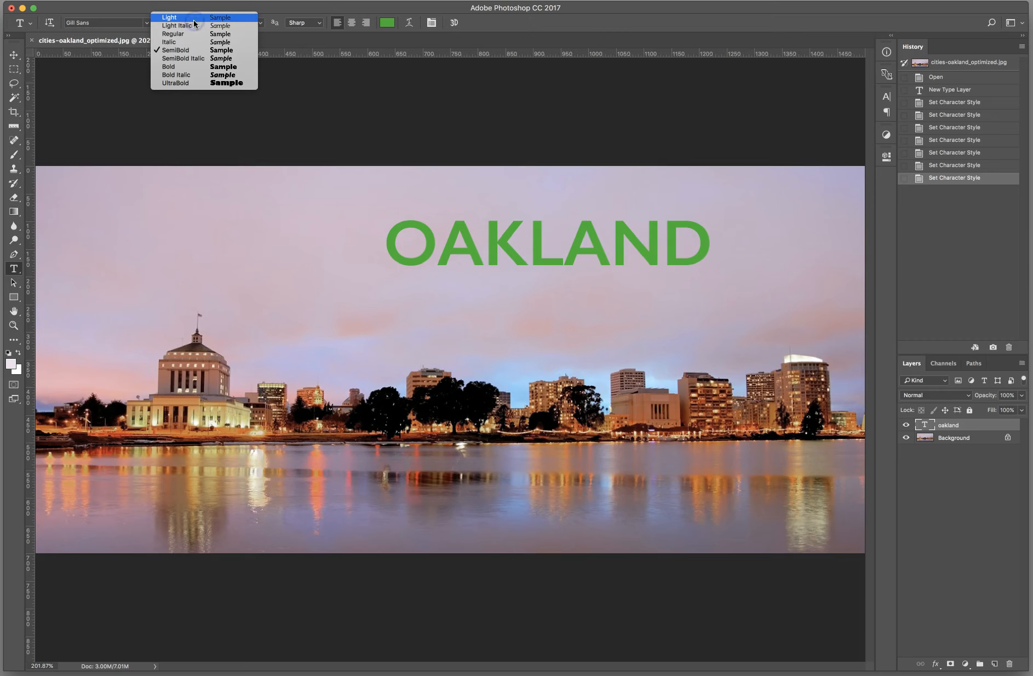
pyautogui.click(182, 67)
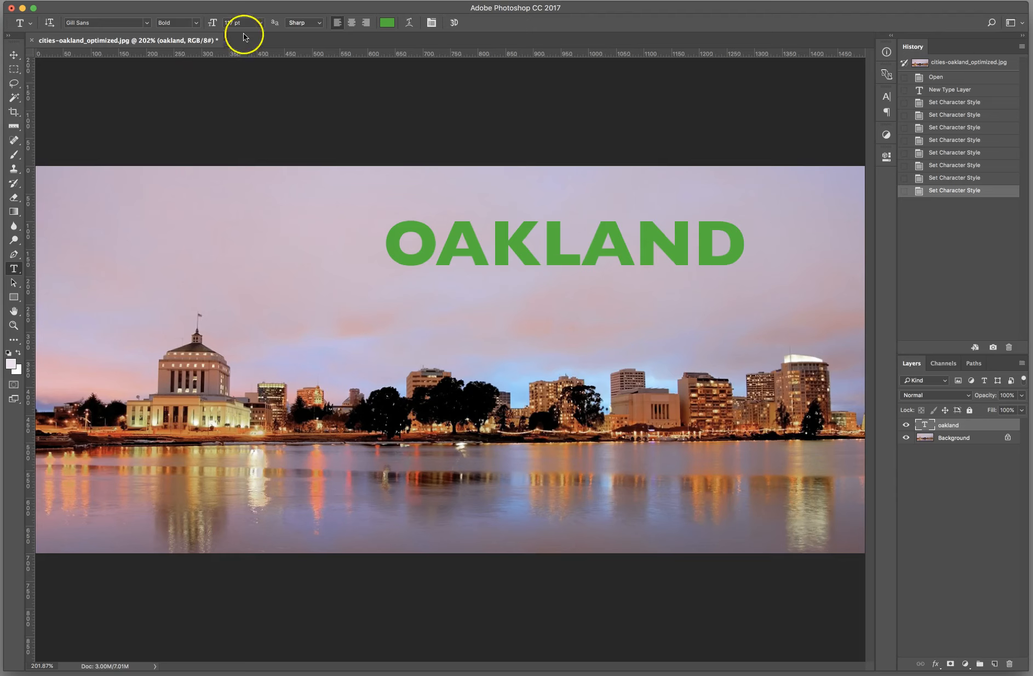
# Step: Try the preset font sizes 12 pt and 72 pt on the OAKLAND text
pyautogui.click(260, 24)
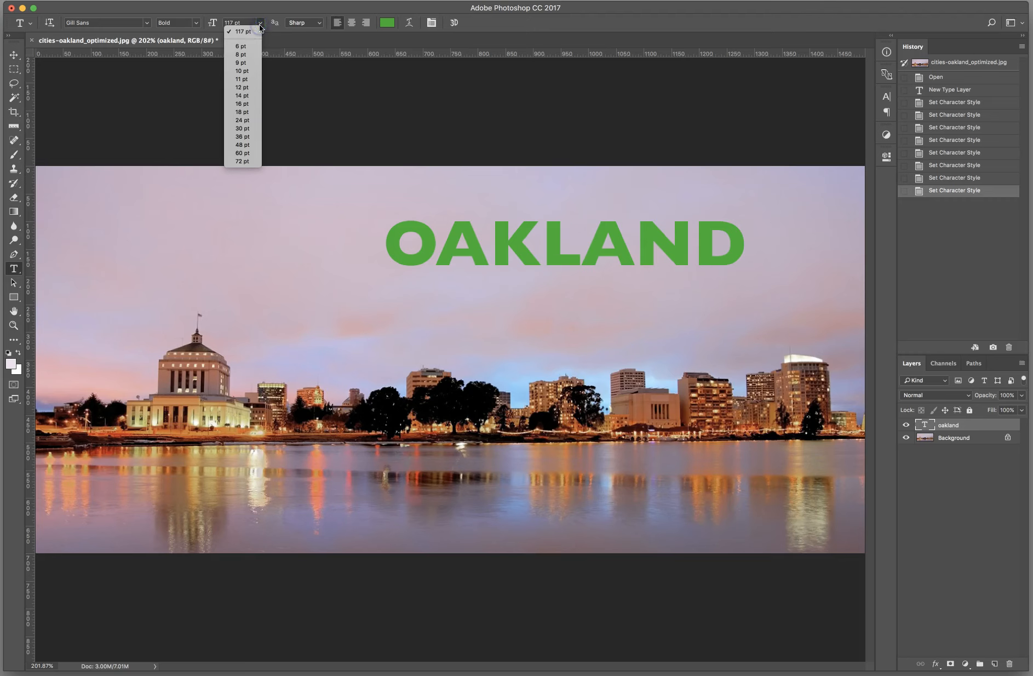
pyautogui.click(246, 88)
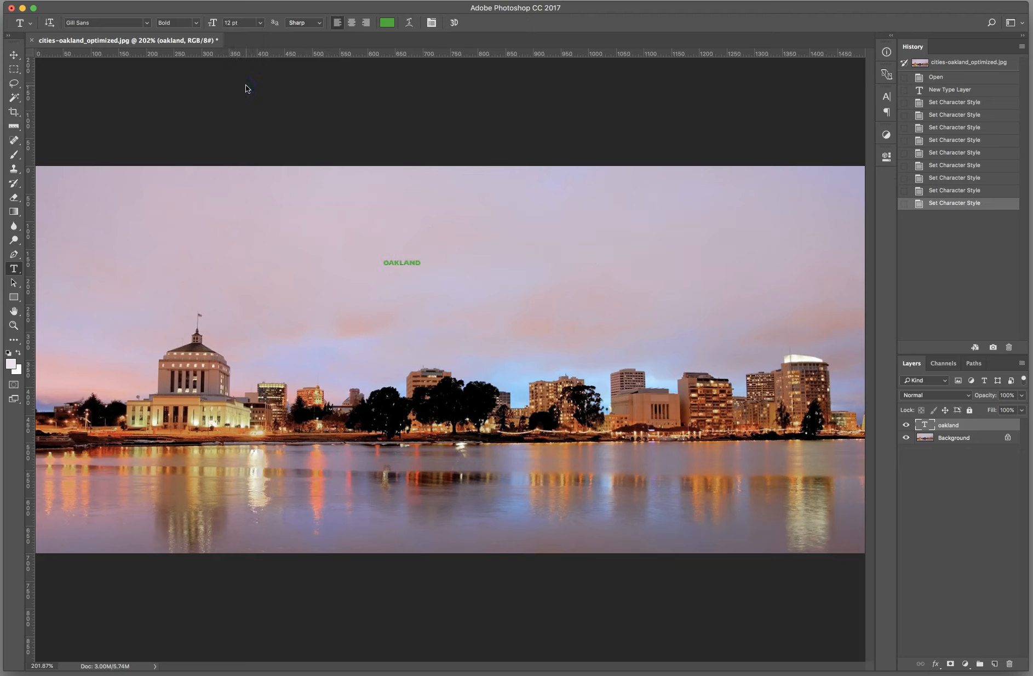
pyautogui.click(262, 24)
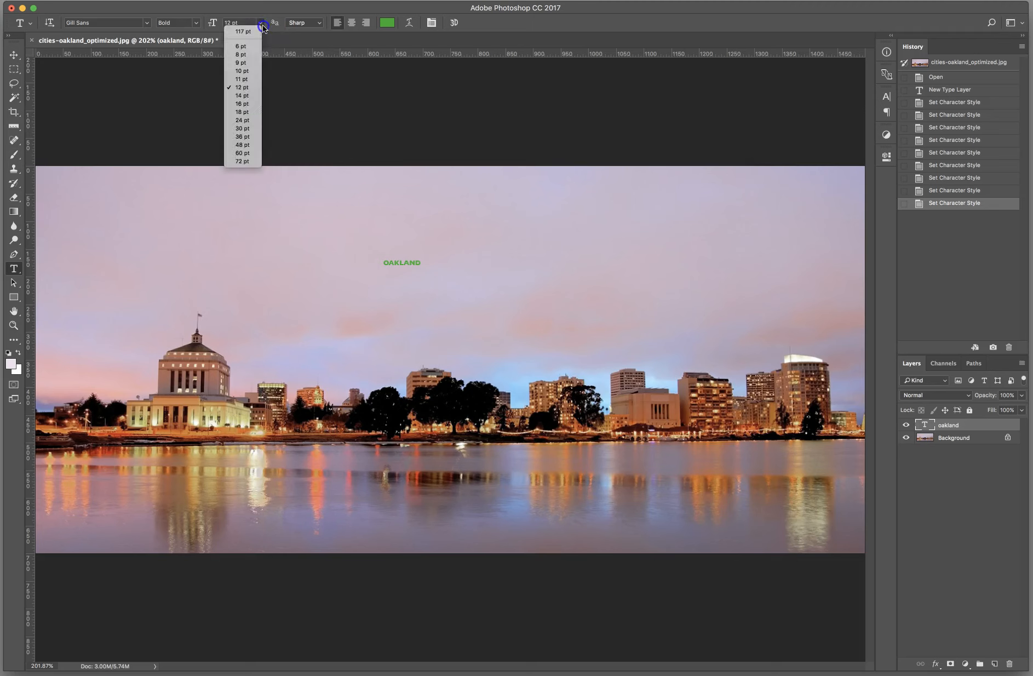
pyautogui.click(235, 160)
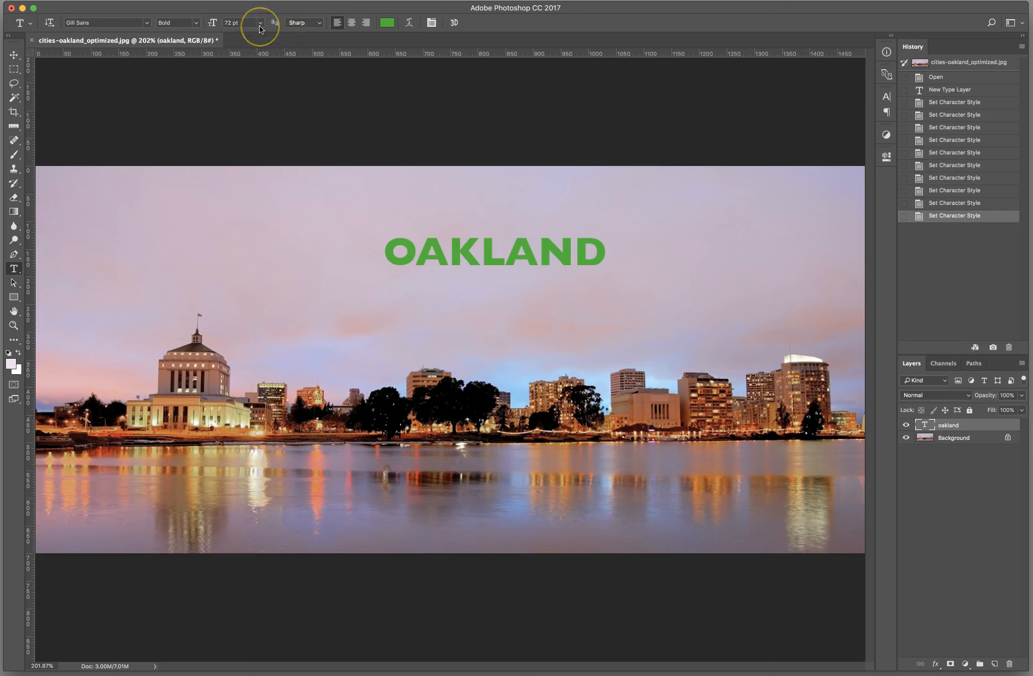
pyautogui.click(259, 25)
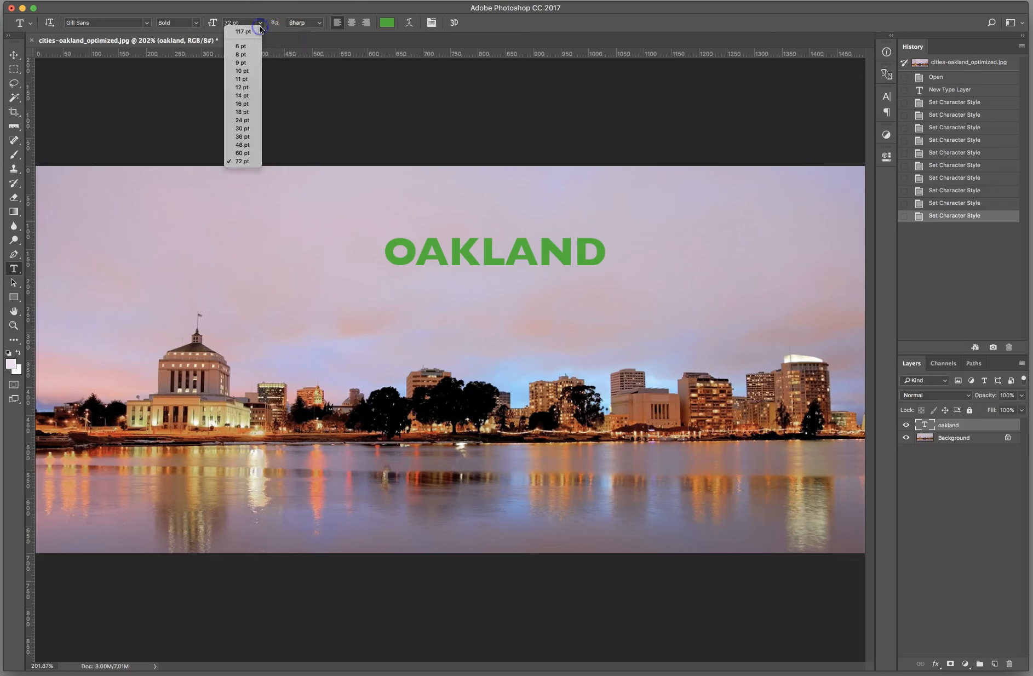
pyautogui.click(248, 163)
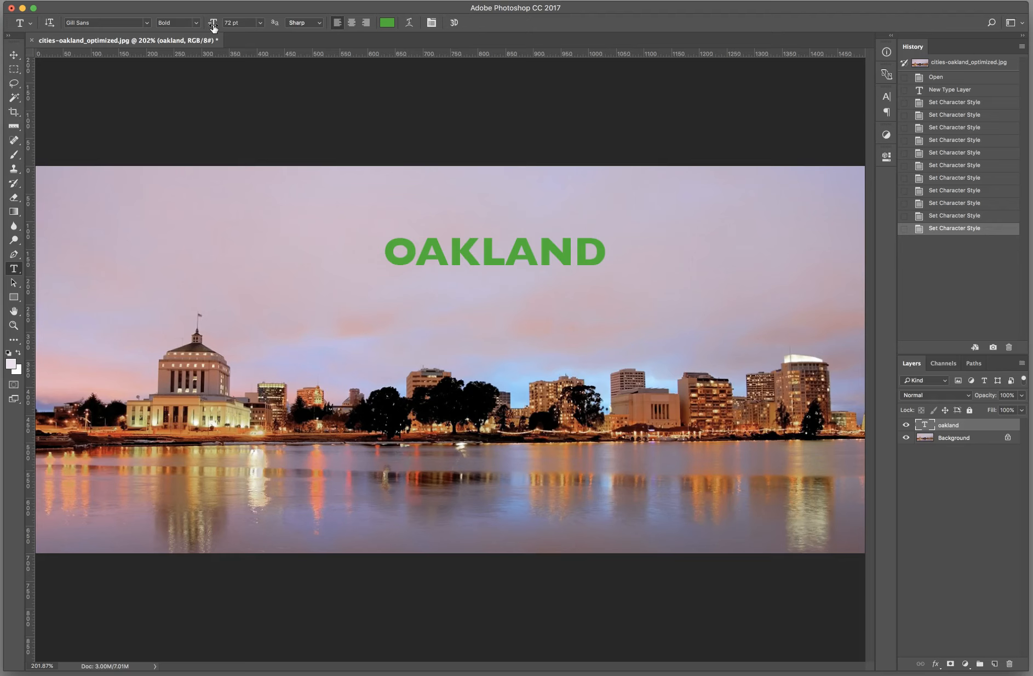
# Step: Set the OAKLAND text's font size to 100 pt and keep it left-aligned
pyautogui.click(213, 25)
pyautogui.moveTo(213, 26)
pyautogui.mouseDown()
pyautogui.moveTo(237, 30)
pyautogui.moveTo(173, 27)
pyautogui.moveTo(246, 33)
pyautogui.moveTo(213, 25)
pyautogui.mouseUp()
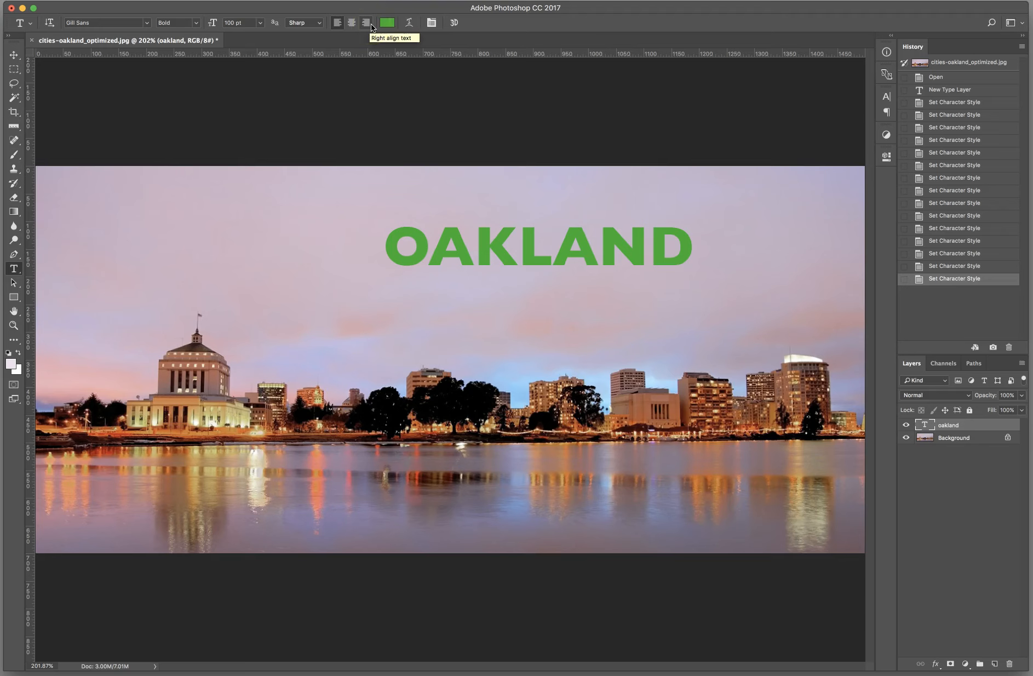
pyautogui.click(338, 23)
# Step: Move the OAKLAND text with the Move tool to the middle of the sky above the skyline
pyautogui.click(14, 55)
pyautogui.moveTo(417, 239); pyautogui.dragTo(426, 204)
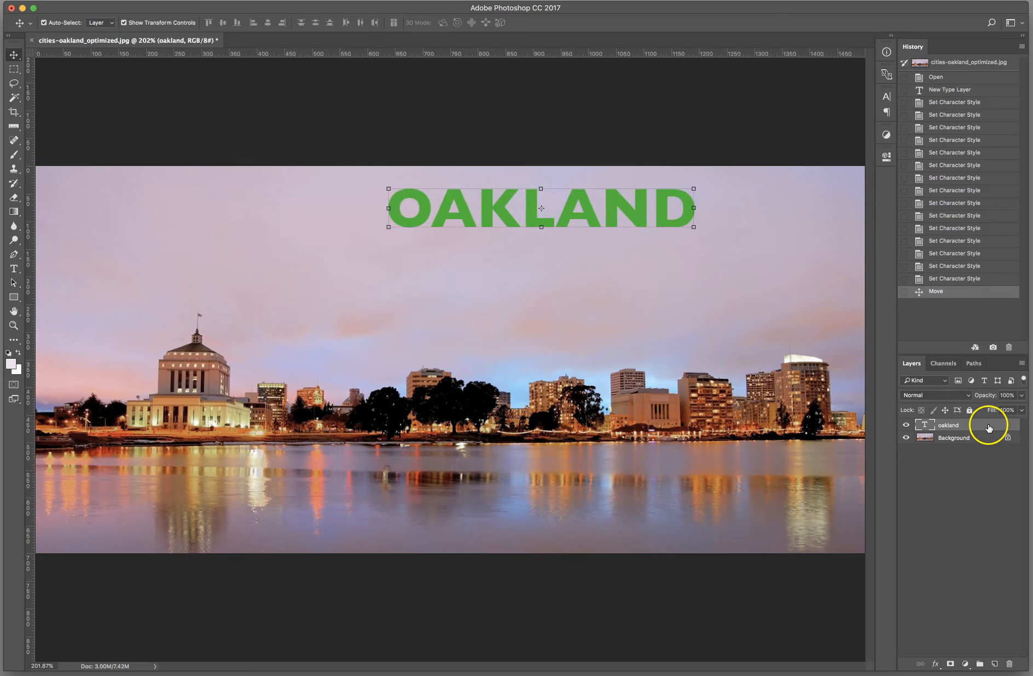
pyautogui.moveTo(503, 197); pyautogui.dragTo(432, 253)
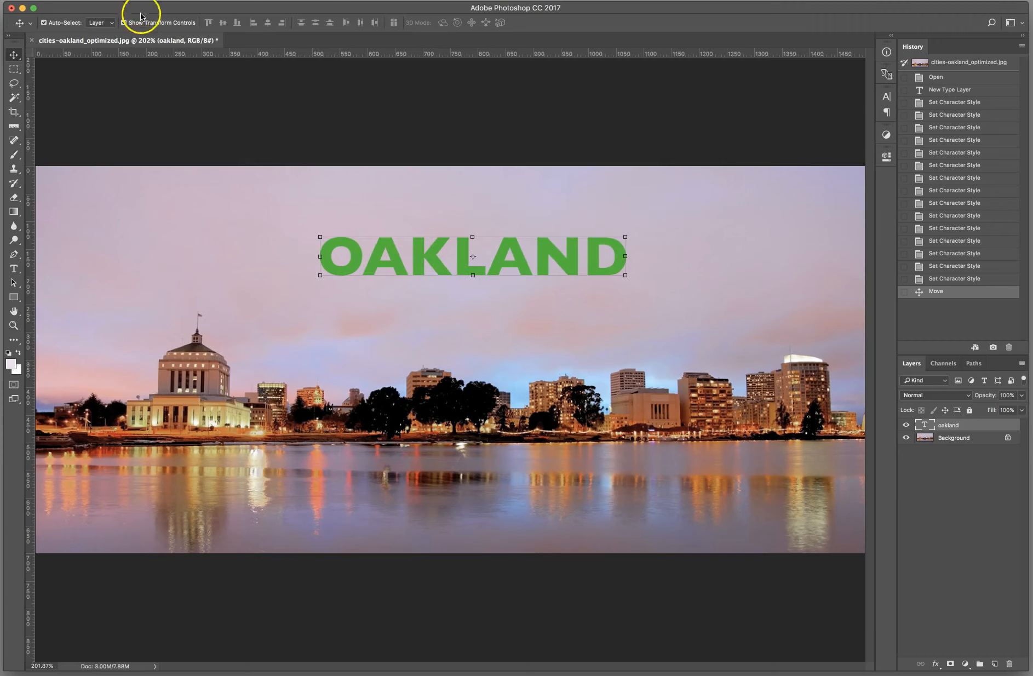
pyautogui.press('super+t')
pyautogui.moveTo(320, 238); pyautogui.dragTo(369, 229)
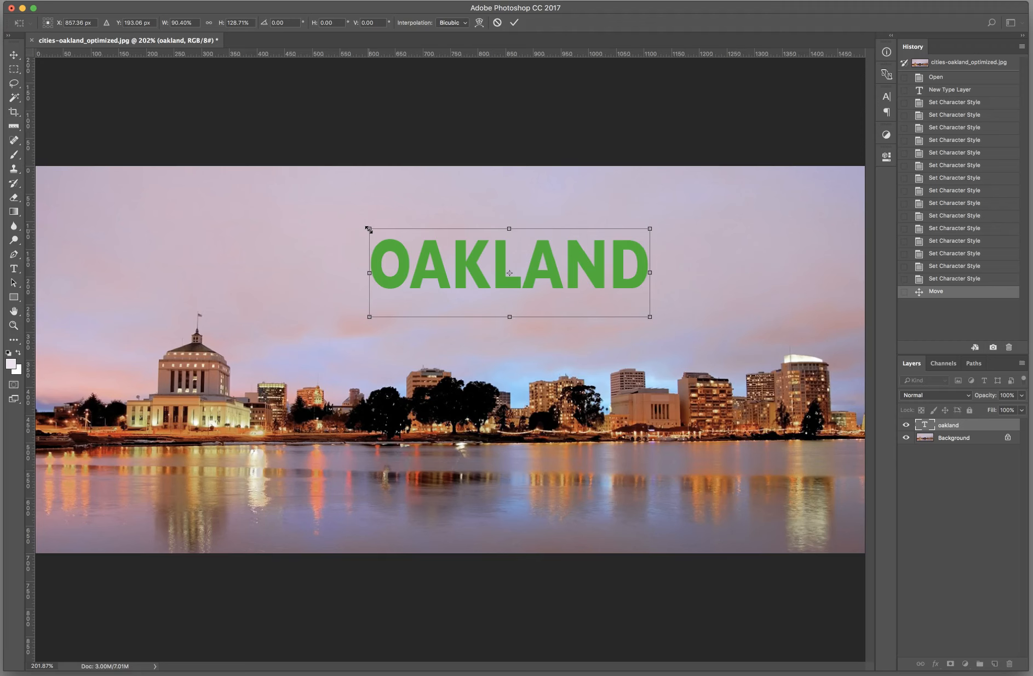
pyautogui.moveTo(368, 229); pyautogui.dragTo(420, 256)
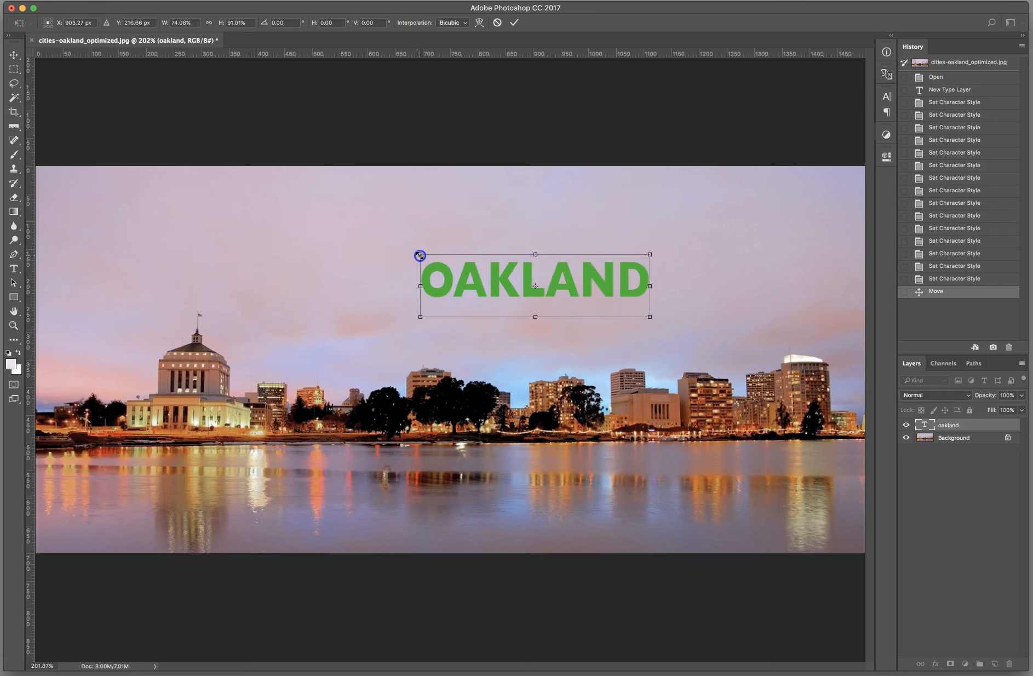
pyautogui.click(498, 23)
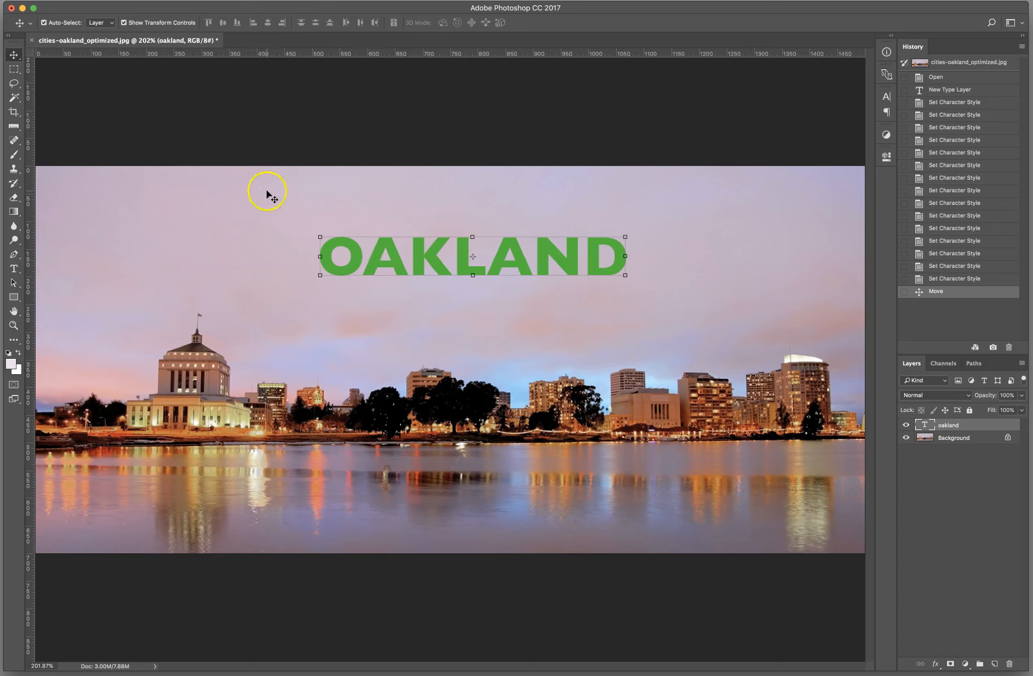
# Step: Scale the OAKLAND text proportionally with Free Transform to a font size of about 106 pt and commit it
pyautogui.moveTo(318, 237); pyautogui.dragTo(222, 170)
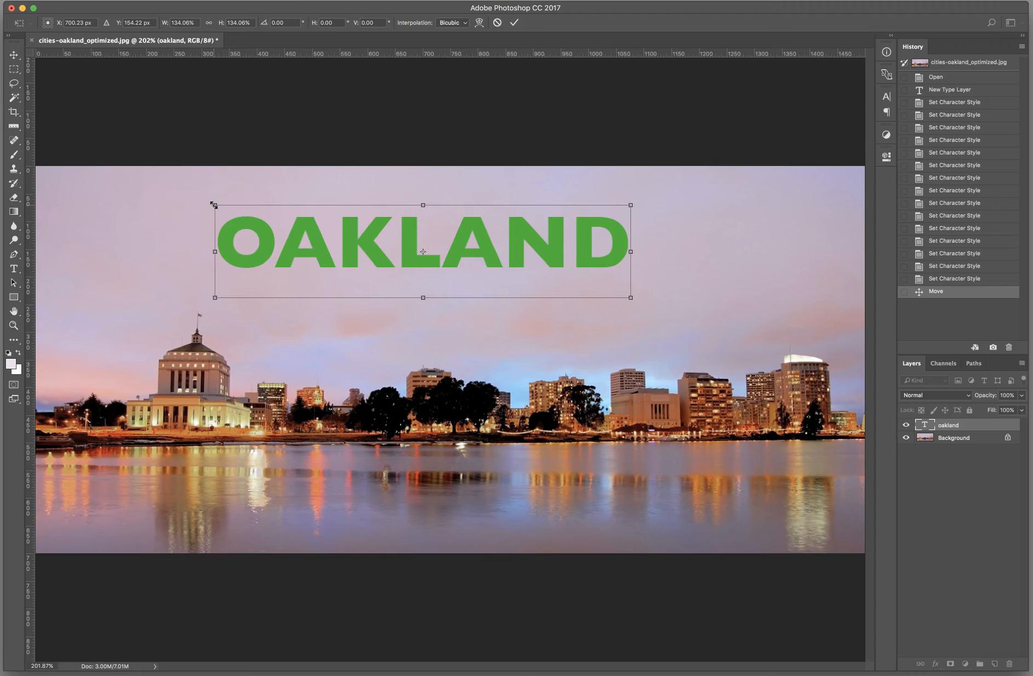
pyautogui.moveTo(214, 205); pyautogui.dragTo(301, 224)
pyautogui.click(514, 23)
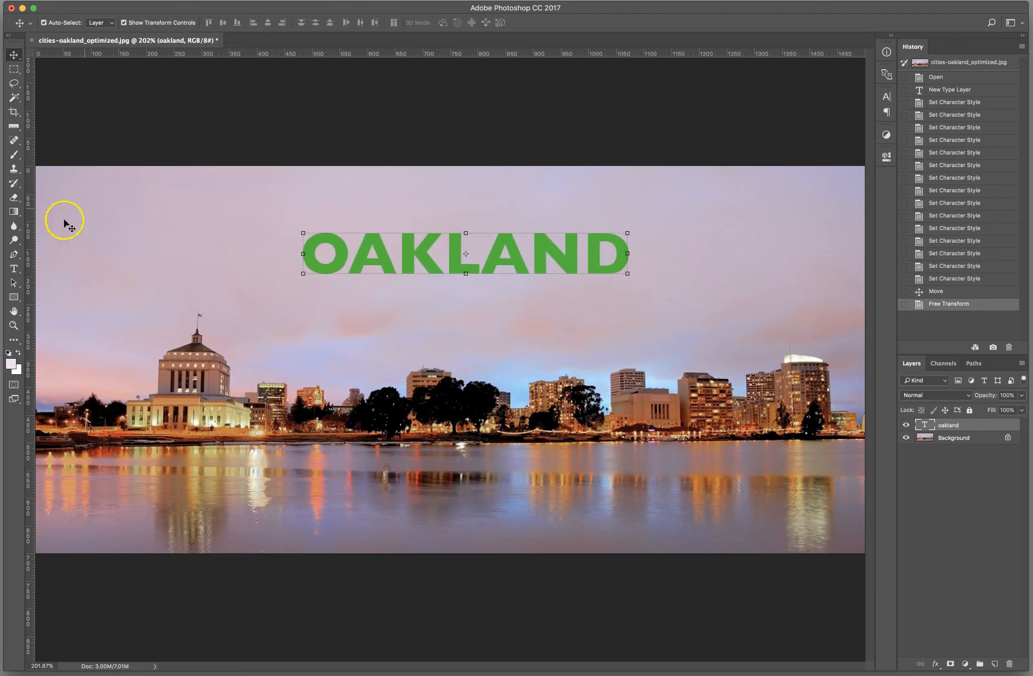
# Step: Try the font sizes 100.34 pt and 60 pt on the OAKLAND type layer
pyautogui.click(11, 272)
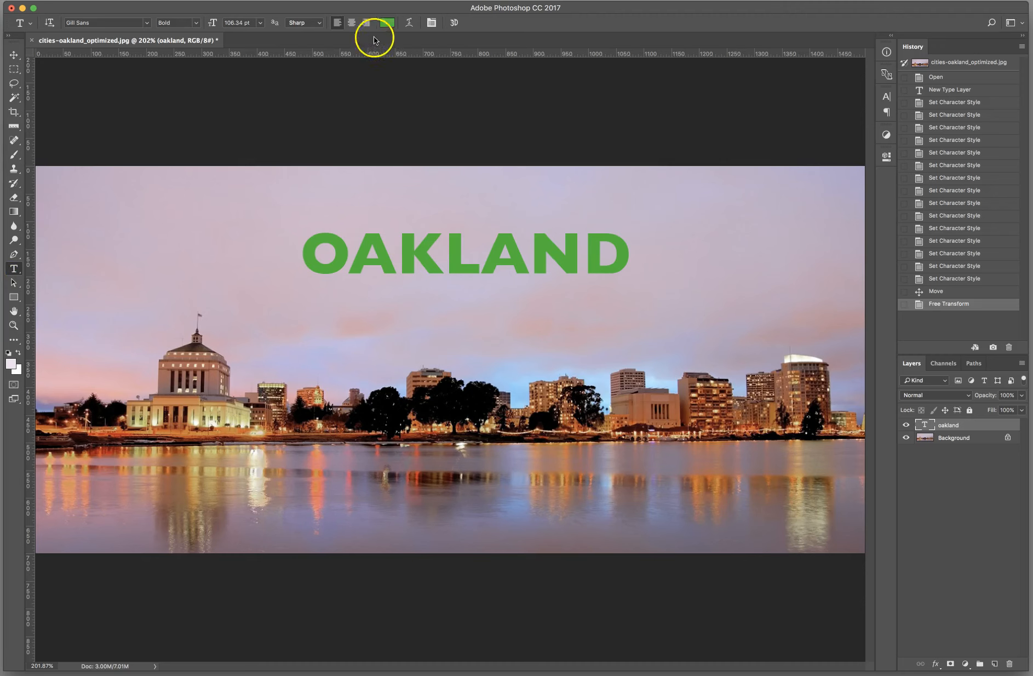
pyautogui.moveTo(215, 24); pyautogui.dragTo(210, 26)
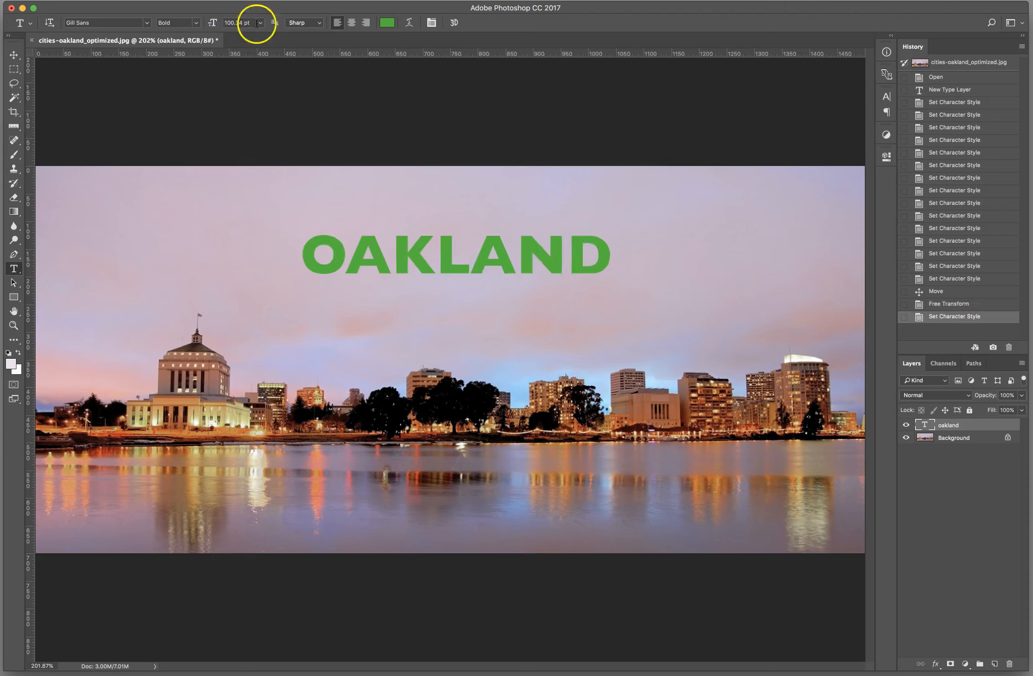
pyautogui.click(263, 22)
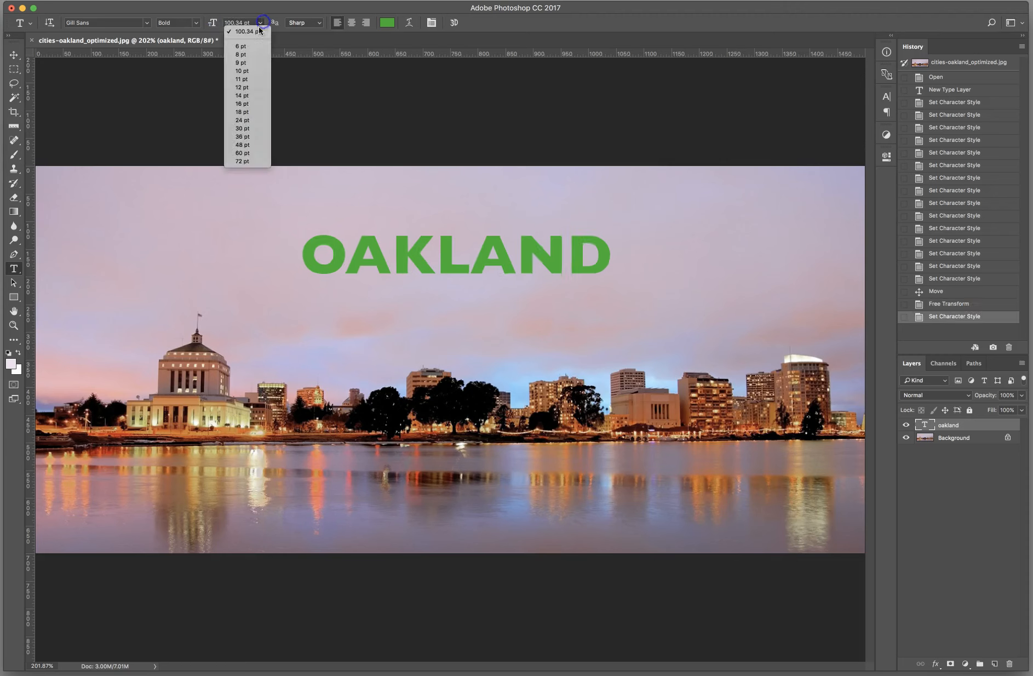
pyautogui.click(244, 154)
# Step: Set the OAKLAND text's font size to 110 pt and move it to the right side of the sky
pyautogui.moveTo(212, 25); pyautogui.dragTo(238, 26)
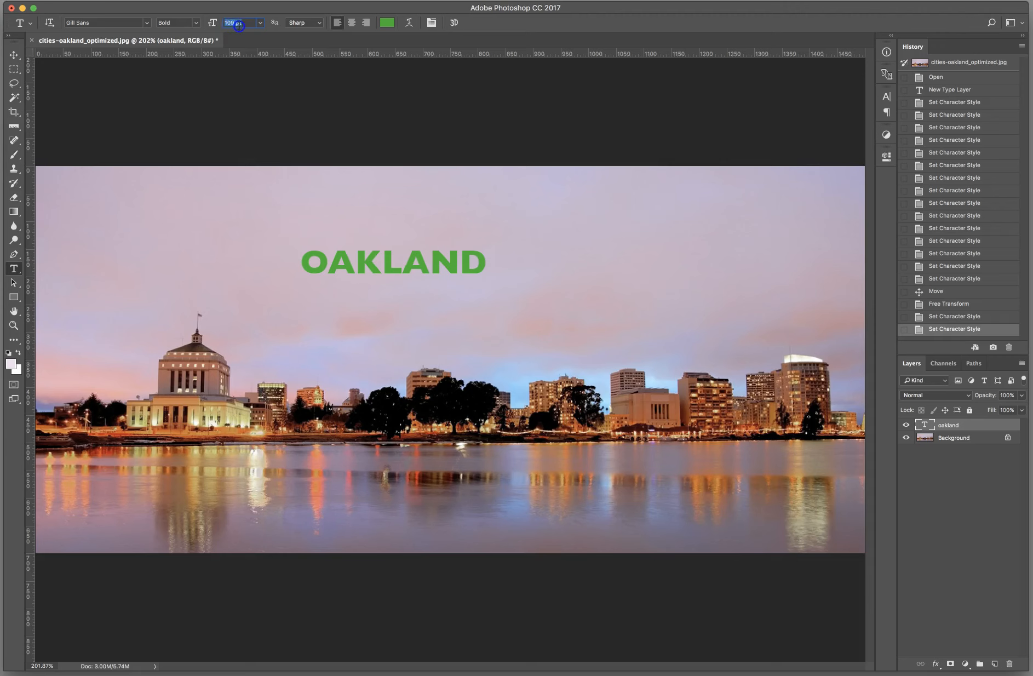
pyautogui.moveTo(237, 25); pyautogui.dragTo(239, 26)
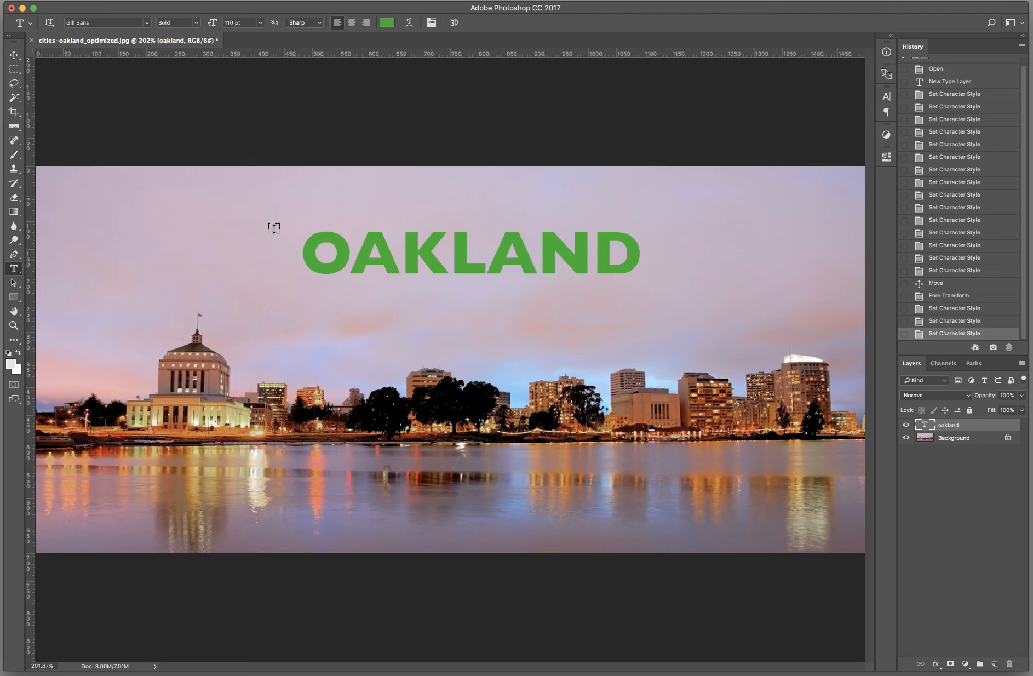
pyautogui.click(313, 271)
pyautogui.moveTo(322, 271); pyautogui.dragTo(445, 285)
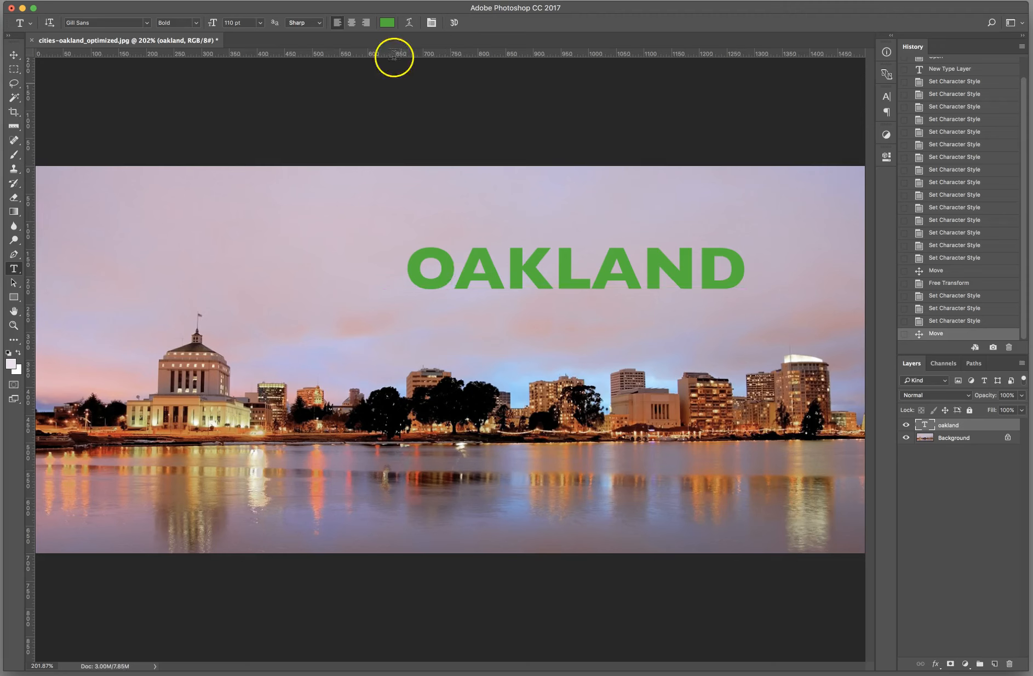
# Step: Preview red, blue, teal and mauve on the OAKLAND text, and set its text color to bright green #28c10f
pyautogui.click(386, 24)
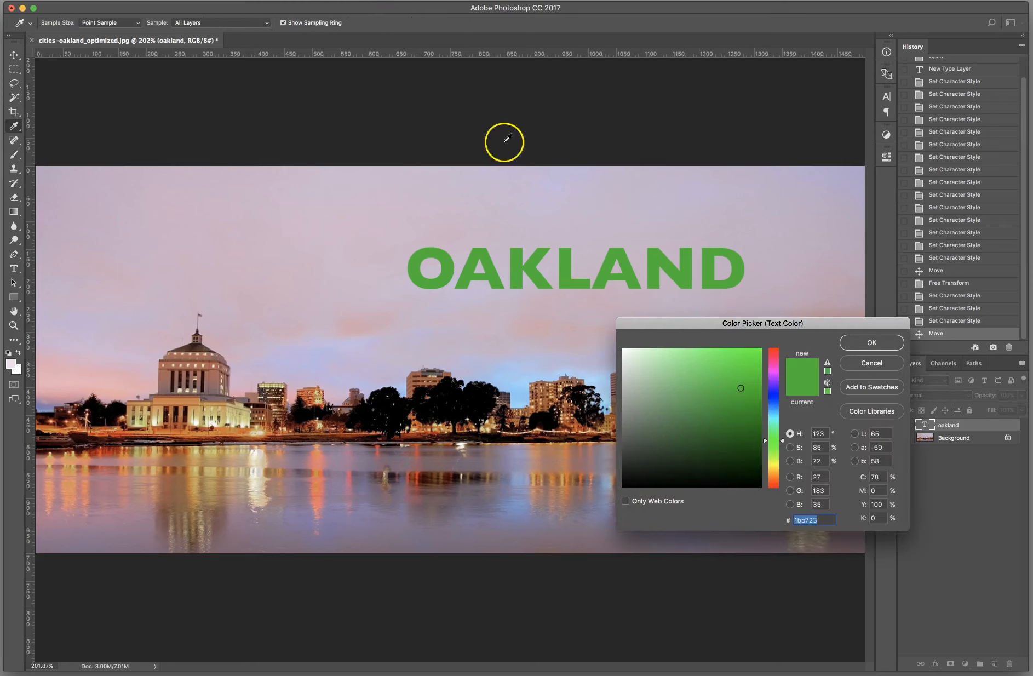
pyautogui.click(772, 353)
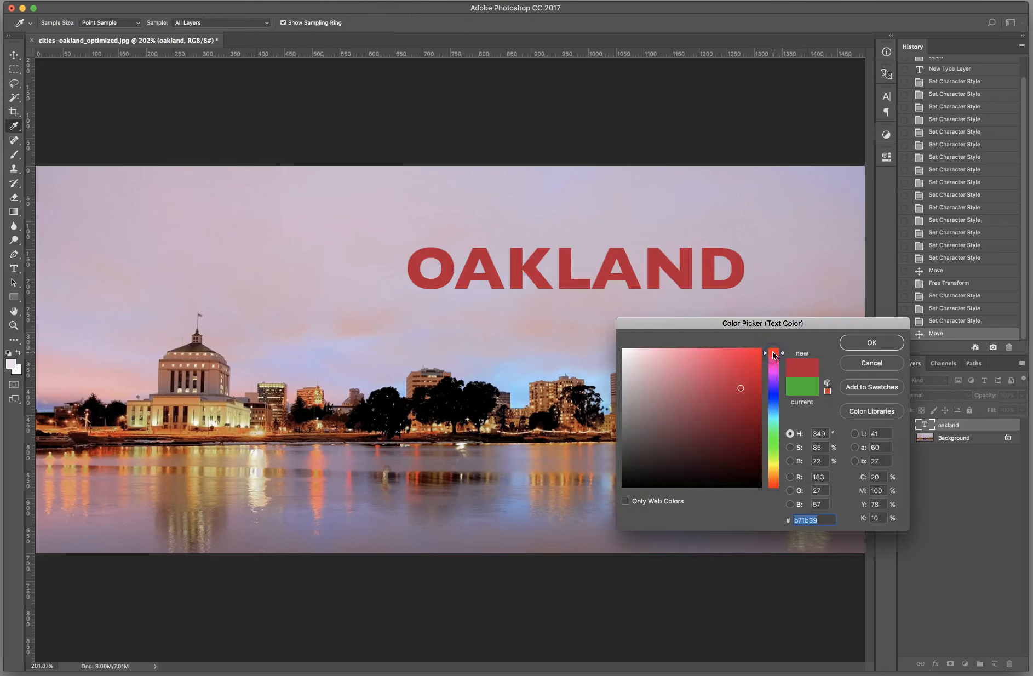
pyautogui.click(774, 396)
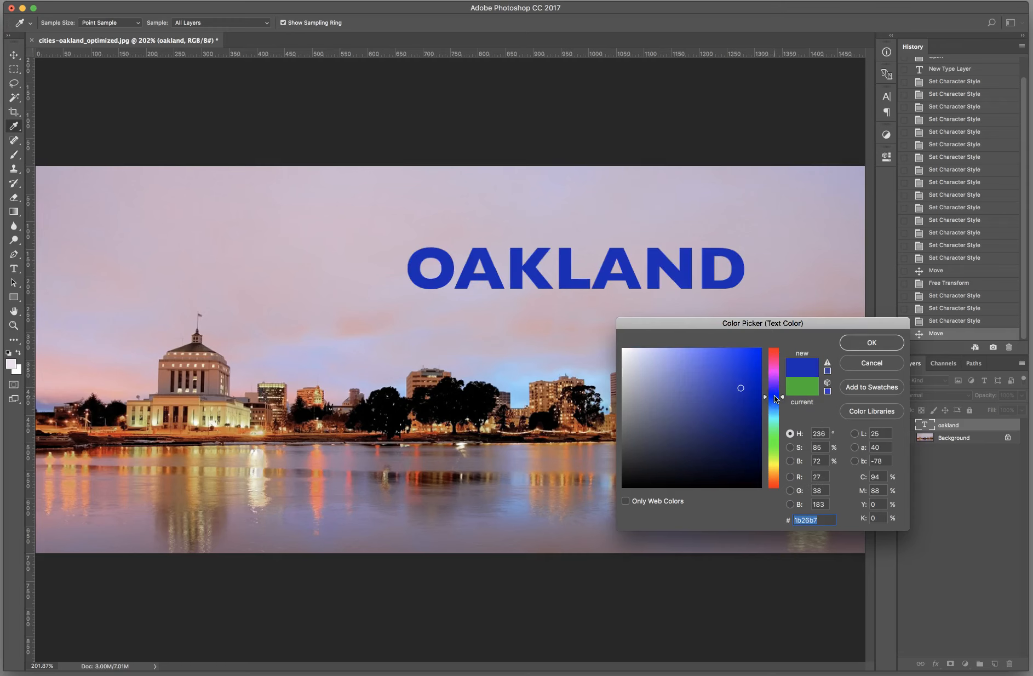
pyautogui.click(774, 428)
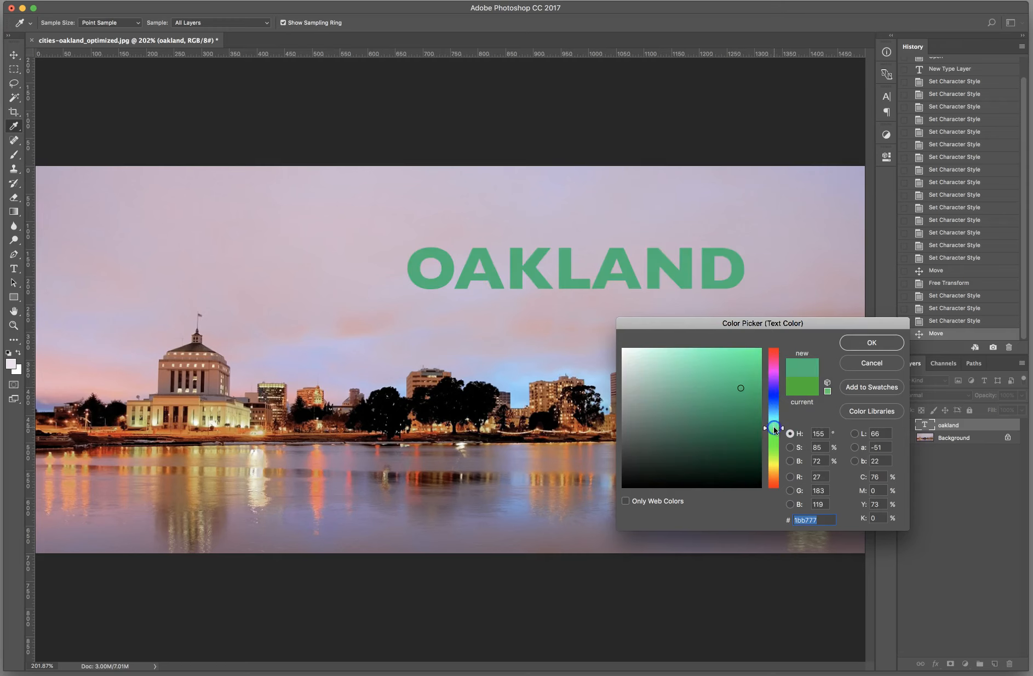
pyautogui.click(774, 477)
pyautogui.click(774, 484)
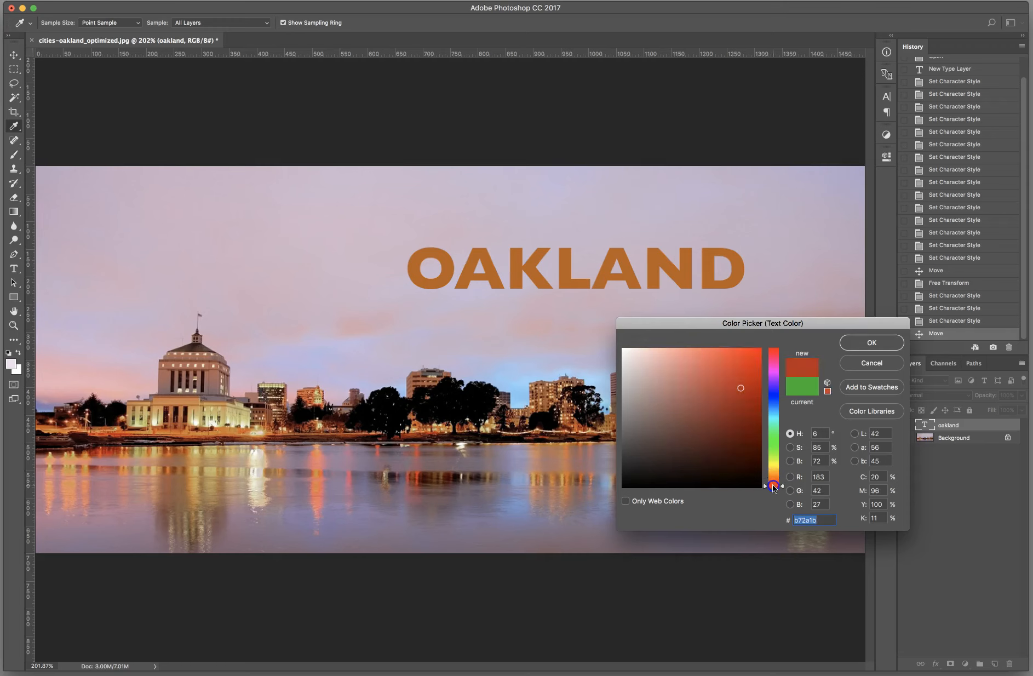
pyautogui.click(682, 401)
pyautogui.click(777, 425)
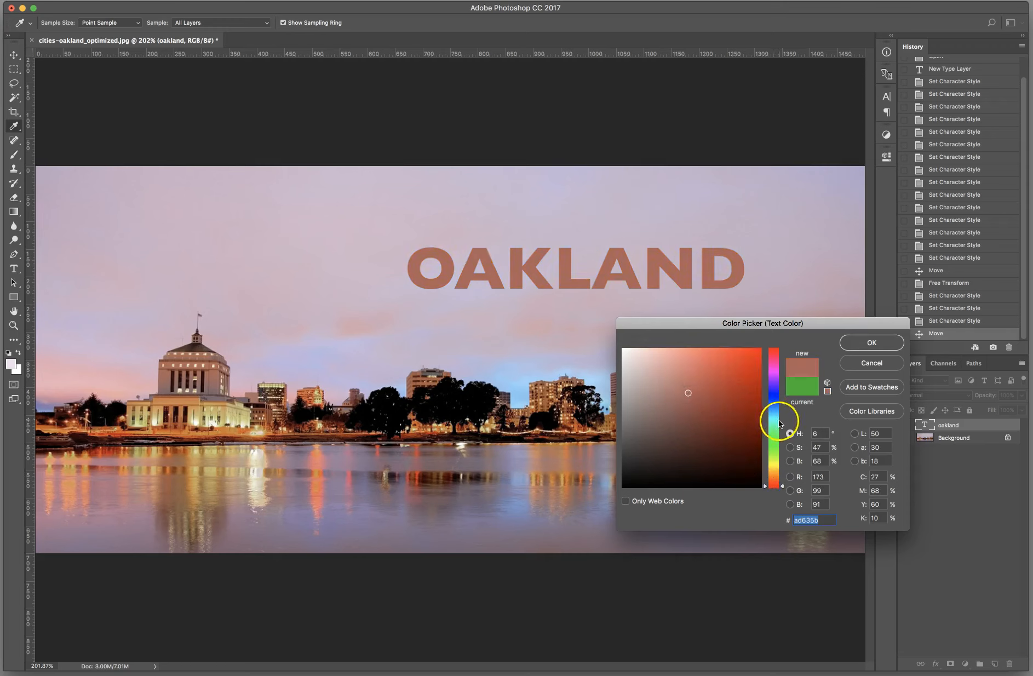
pyautogui.click(774, 413)
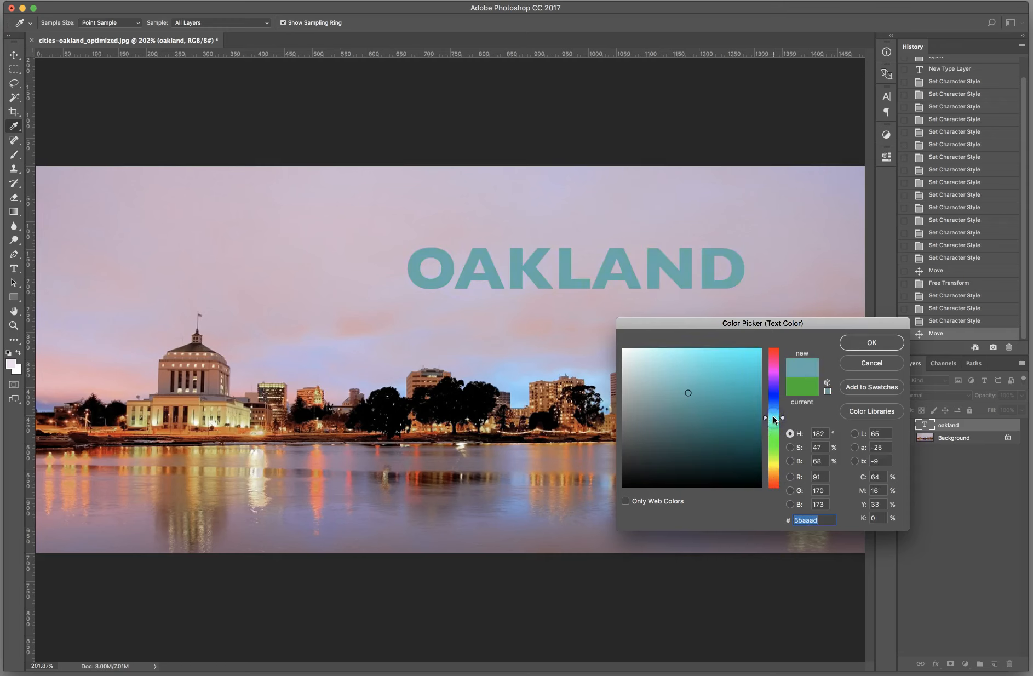
pyautogui.click(773, 405)
pyautogui.moveTo(773, 405); pyautogui.dragTo(775, 360)
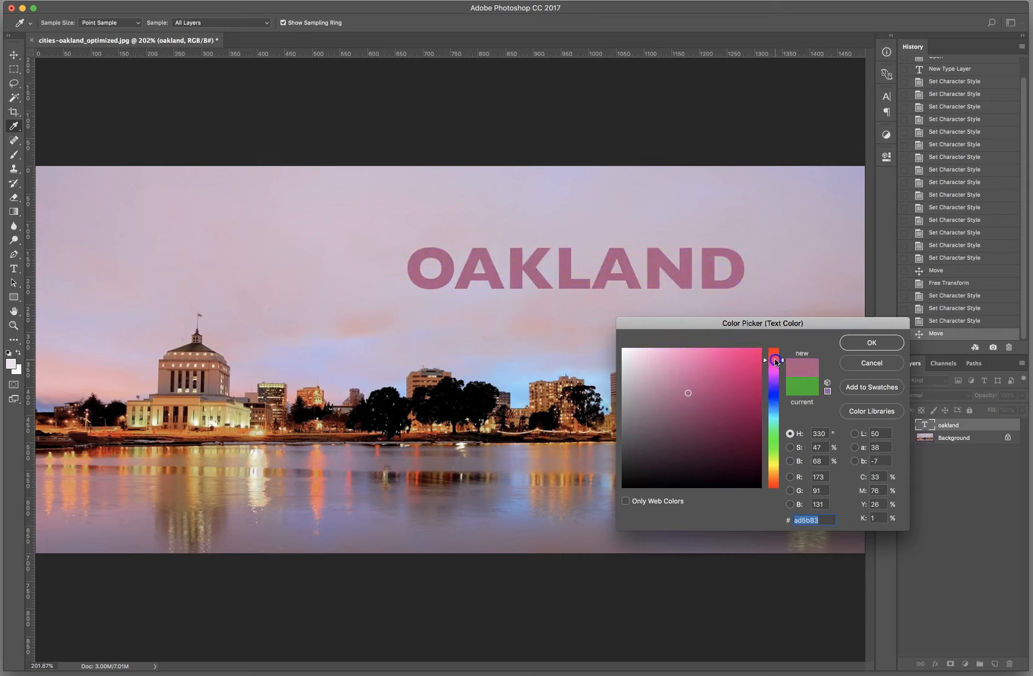
pyautogui.click(774, 446)
pyautogui.moveTo(772, 447); pyautogui.dragTo(772, 444)
pyautogui.click(751, 382)
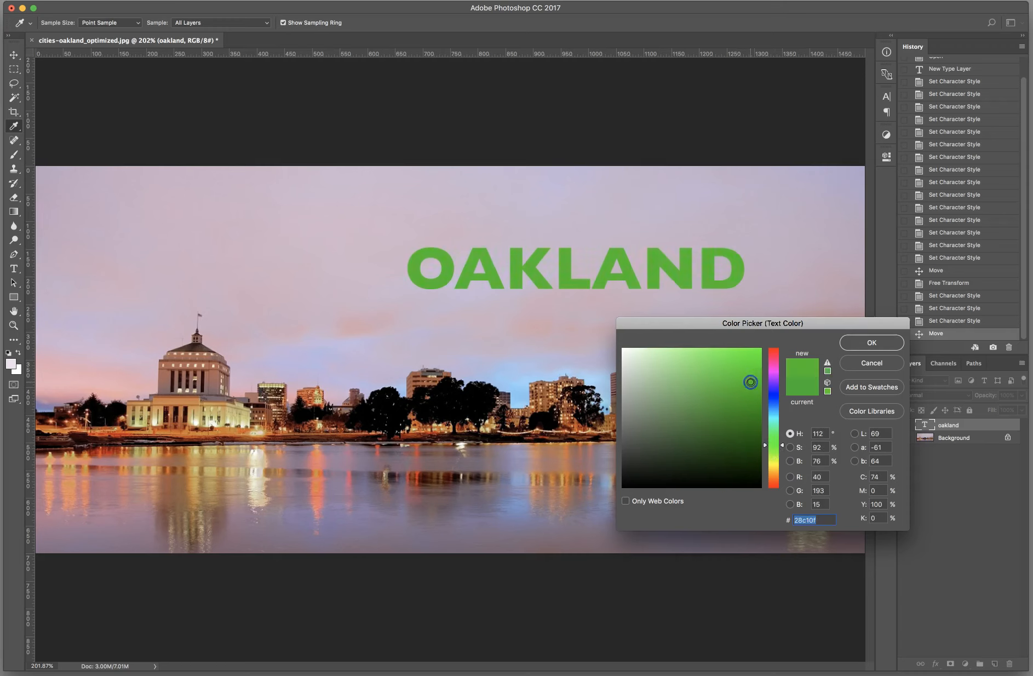
pyautogui.click(858, 342)
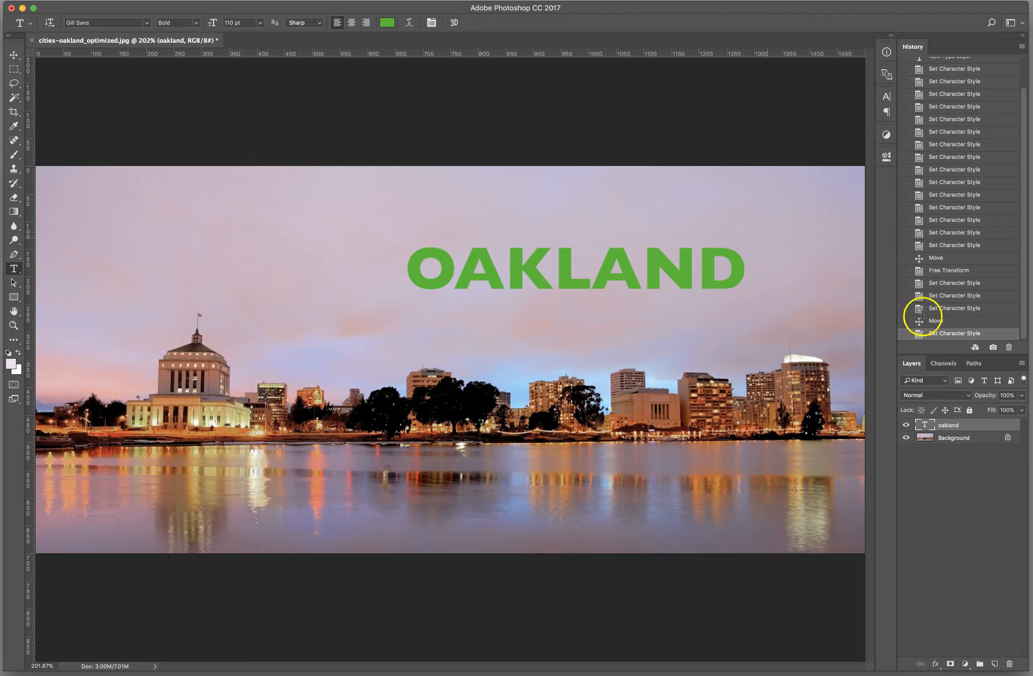
# Step: Set the text color of the oakland type layer to a darker green
pyautogui.click(962, 440)
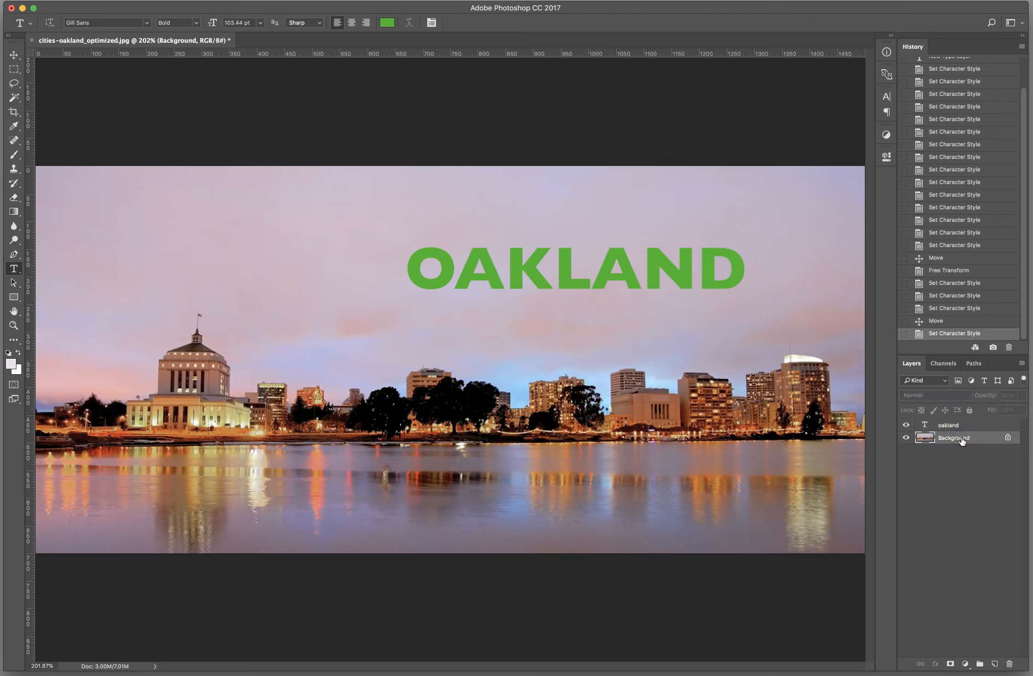
pyautogui.click(956, 425)
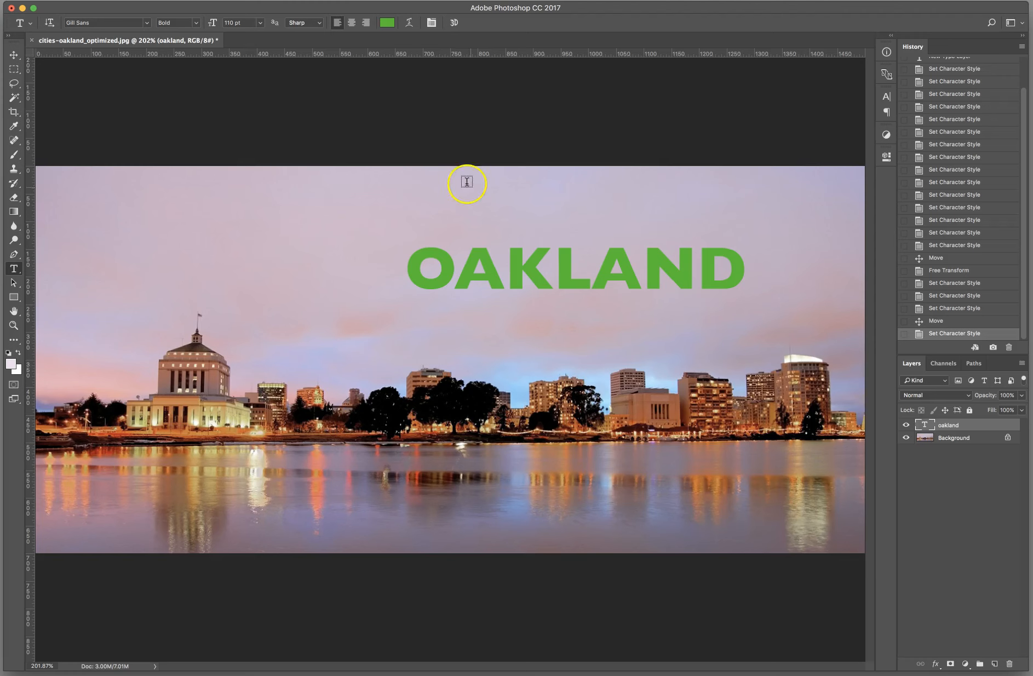
pyautogui.click(387, 23)
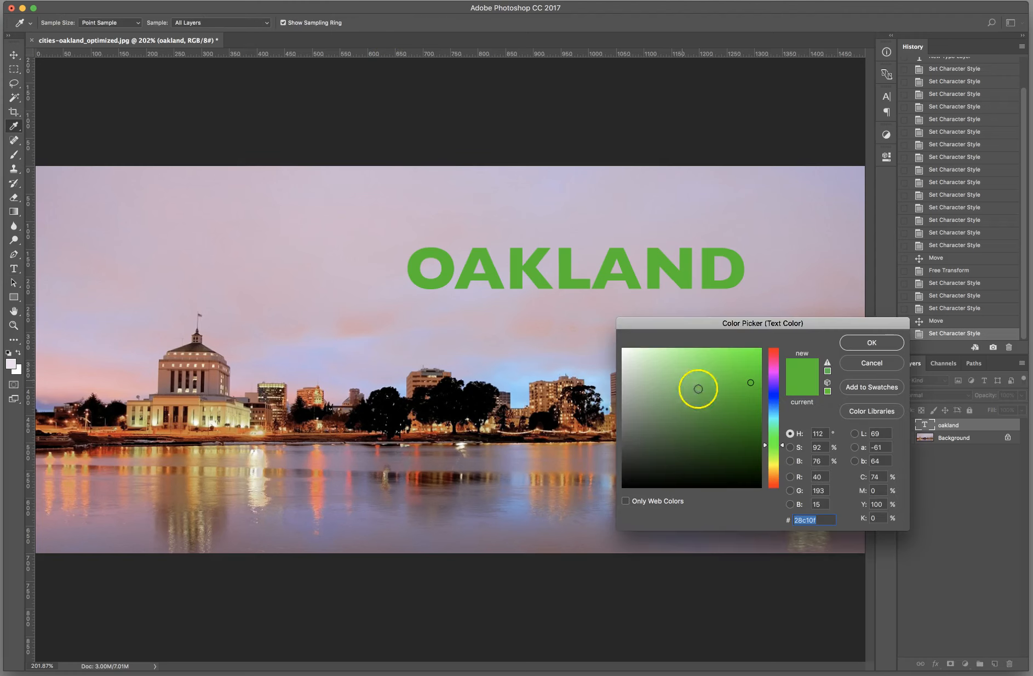
pyautogui.moveTo(736, 415); pyautogui.dragTo(753, 419)
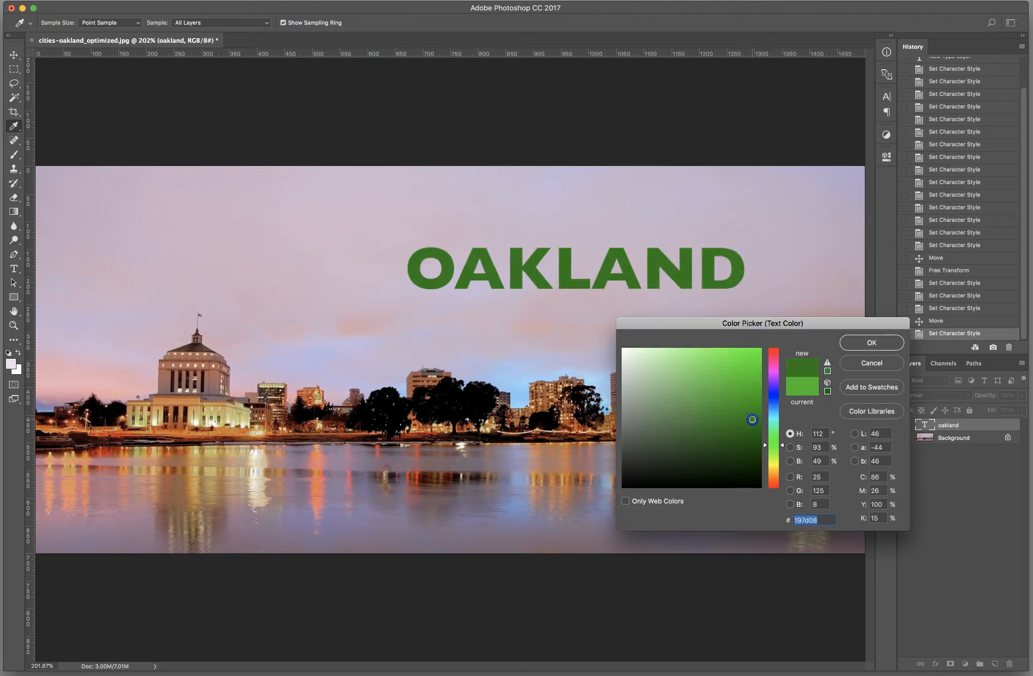
pyautogui.click(876, 344)
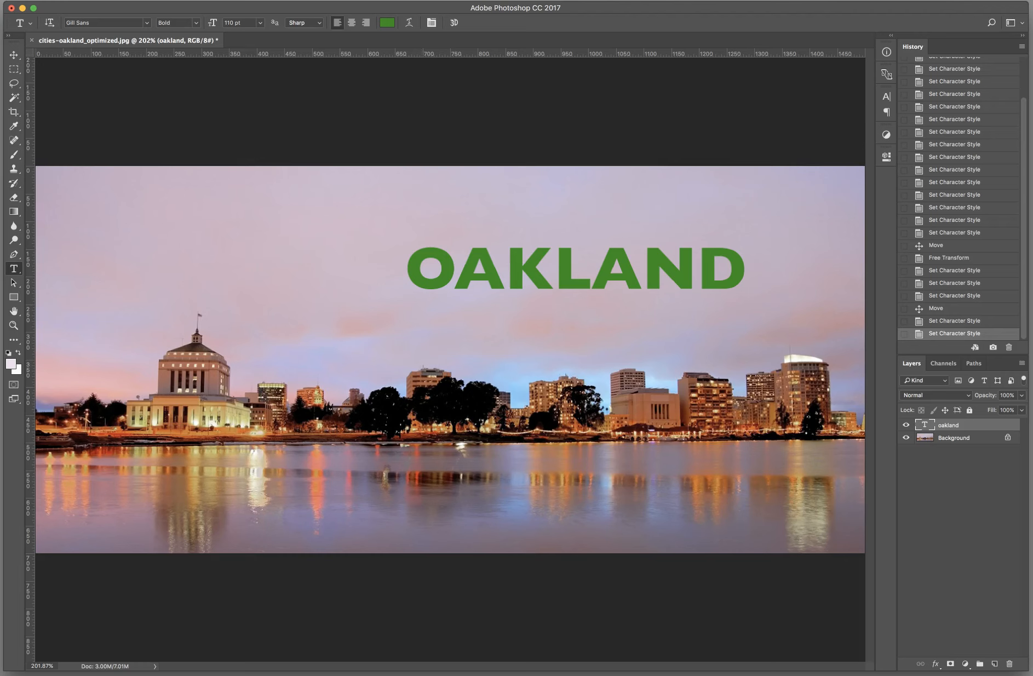
# Step: Display the full character formatting settings for the OAKLAND text
pyautogui.click(230, 0)
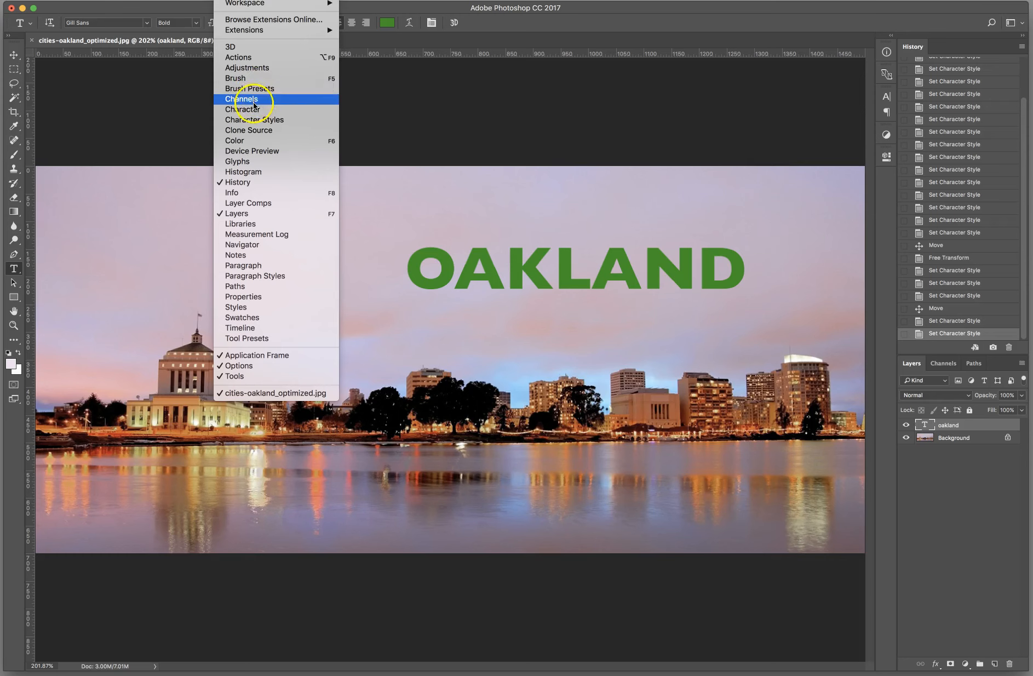
pyautogui.click(279, 111)
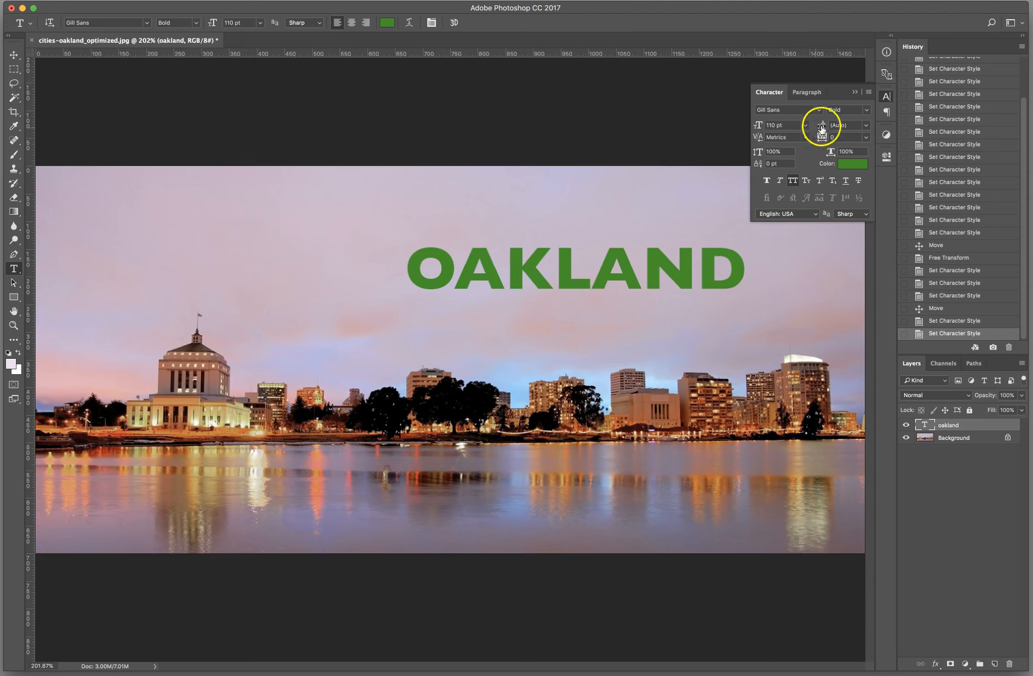
pyautogui.click(853, 91)
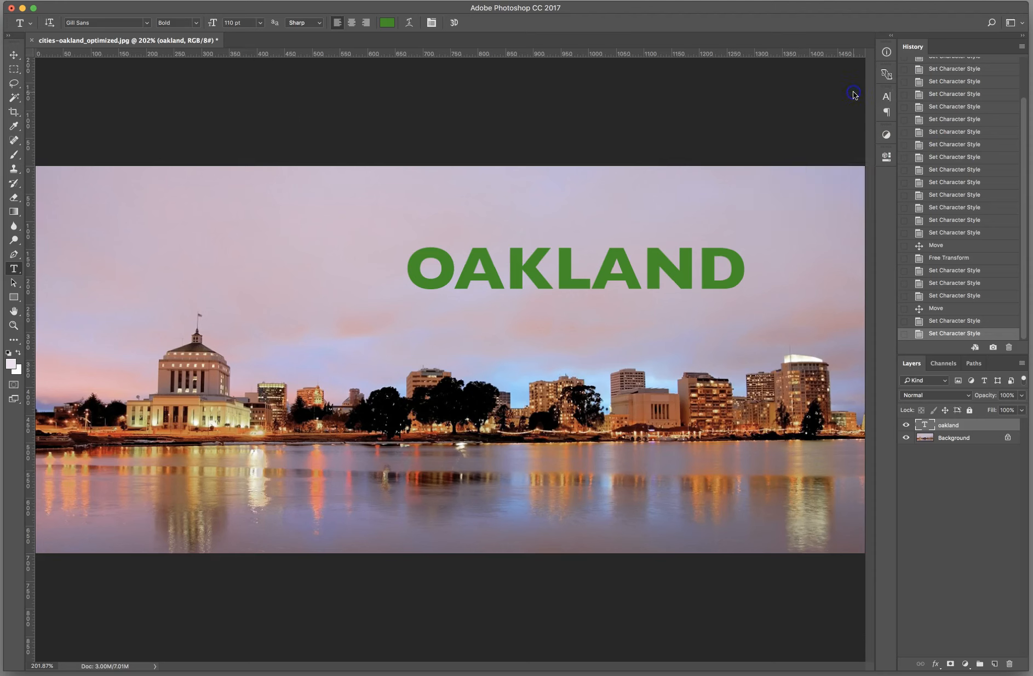
pyautogui.click(432, 22)
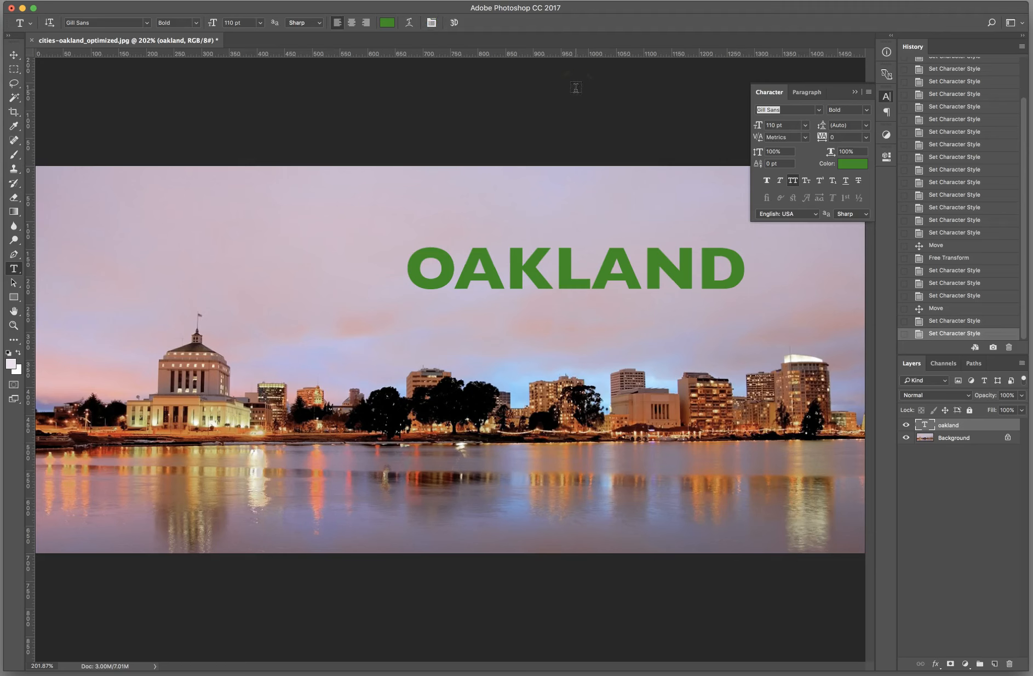
# Step: Examine the available font, style, size, leading and kerning choices for the OAKLAND text
pyautogui.click(820, 112)
pyautogui.click(820, 111)
pyautogui.click(867, 109)
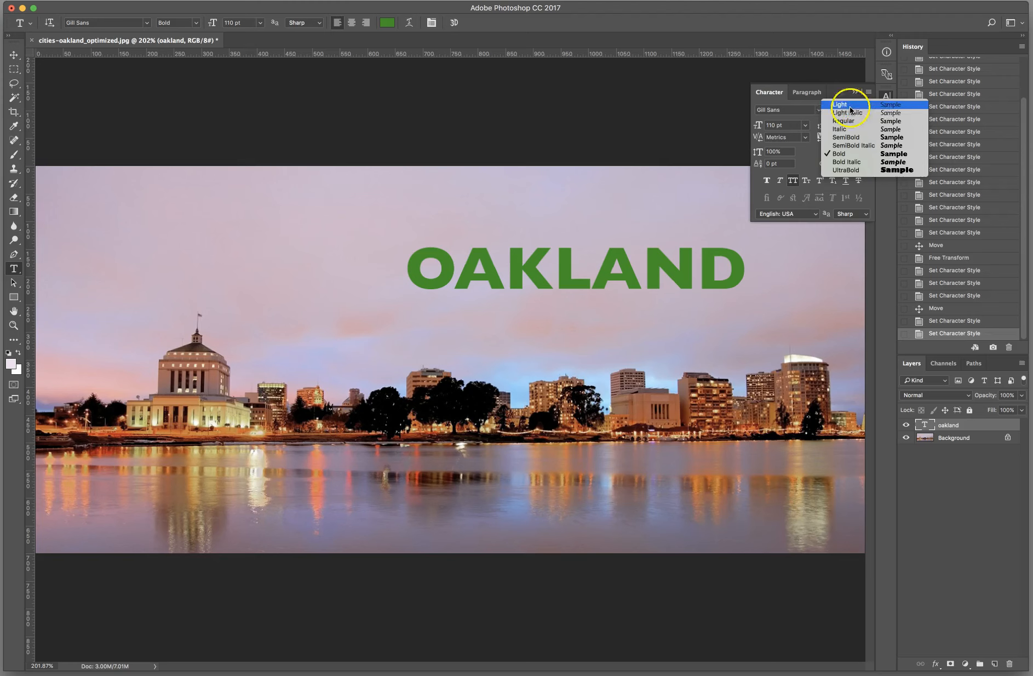
pyautogui.click(795, 104)
pyautogui.click(806, 126)
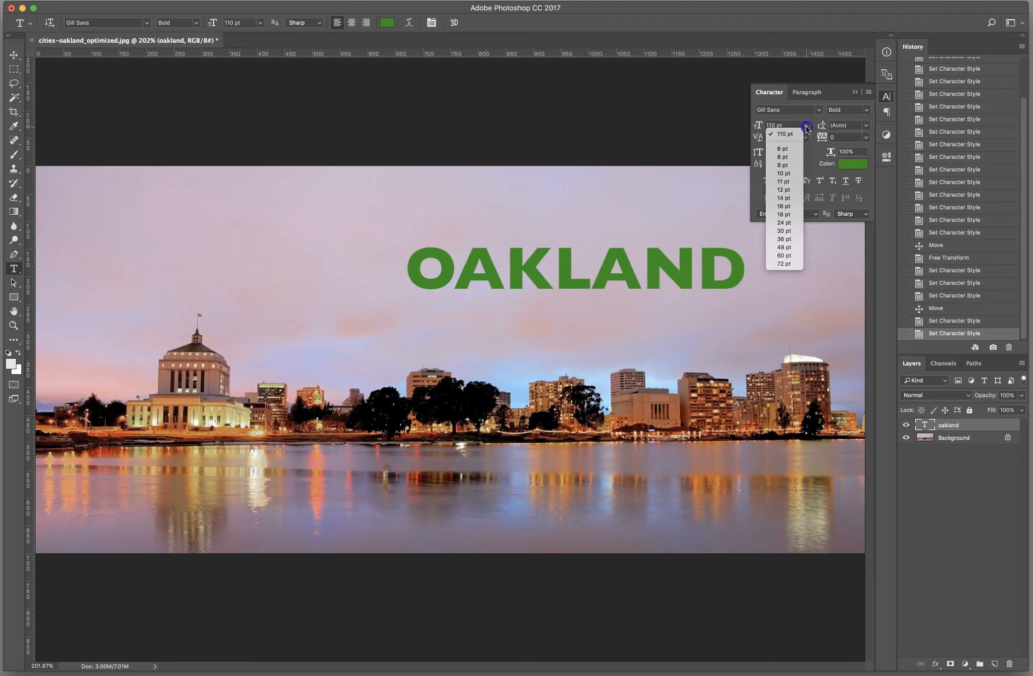
pyautogui.click(805, 118)
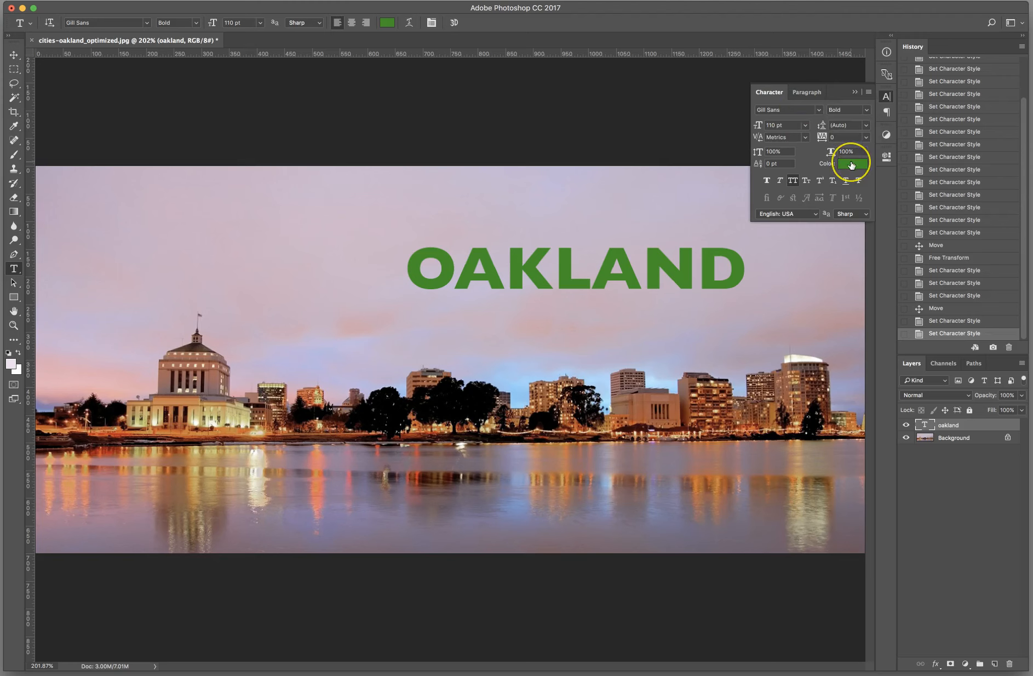
pyautogui.click(866, 127)
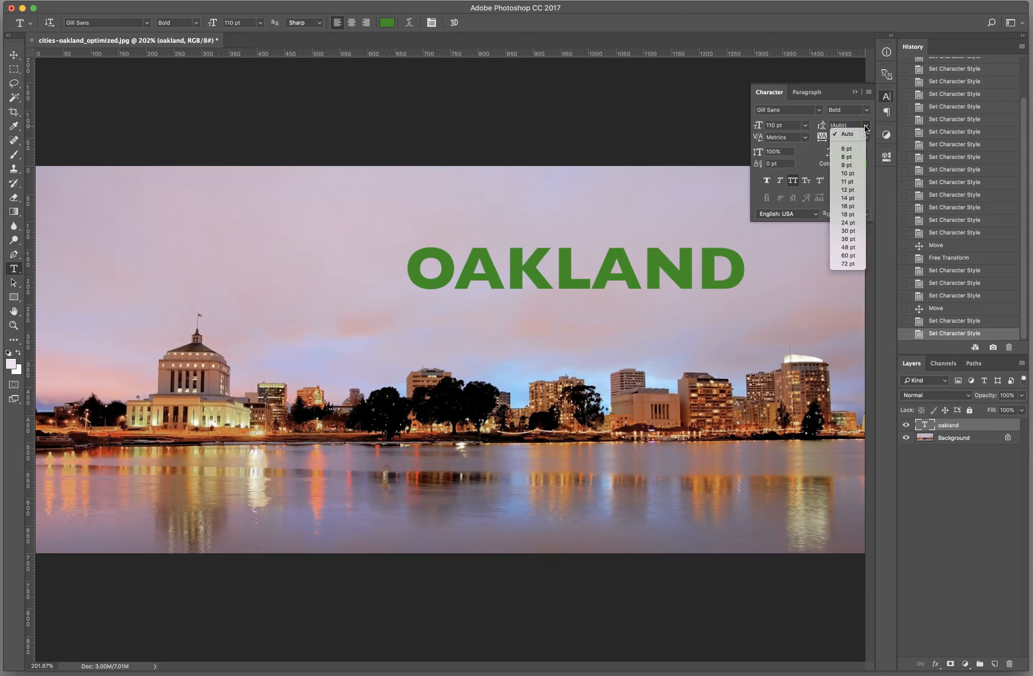
pyautogui.click(842, 123)
pyautogui.click(866, 128)
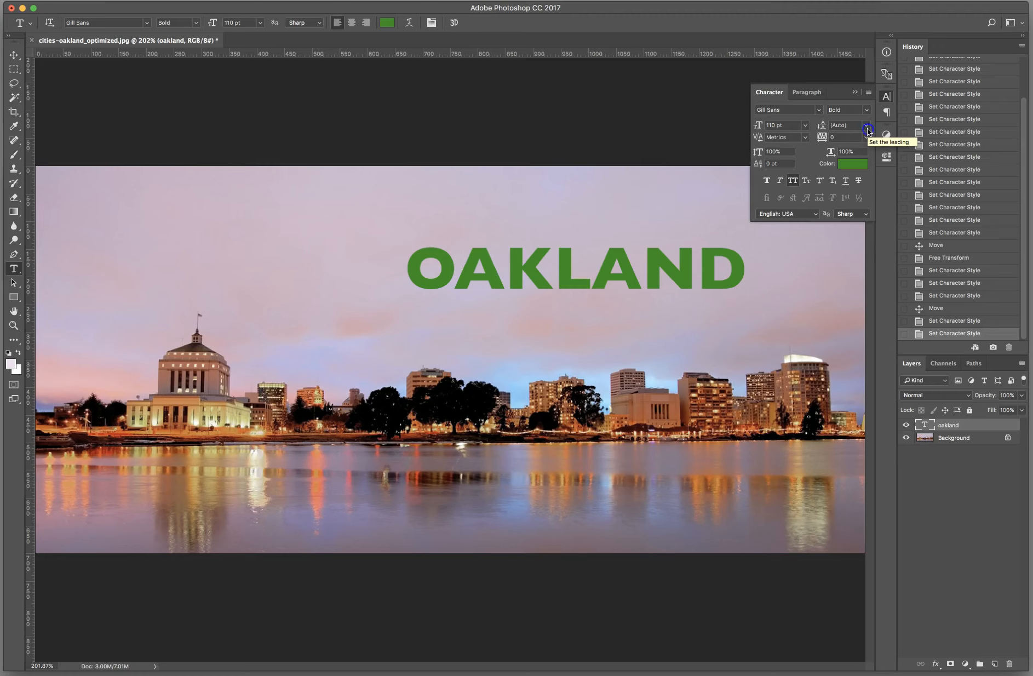
pyautogui.click(867, 128)
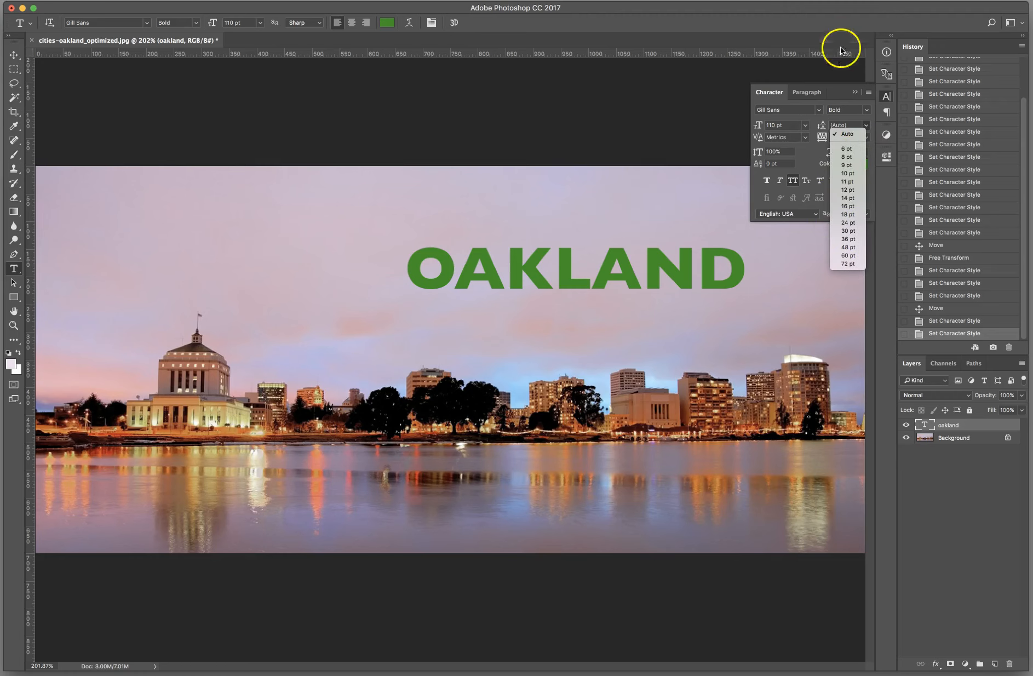
pyautogui.click(815, 123)
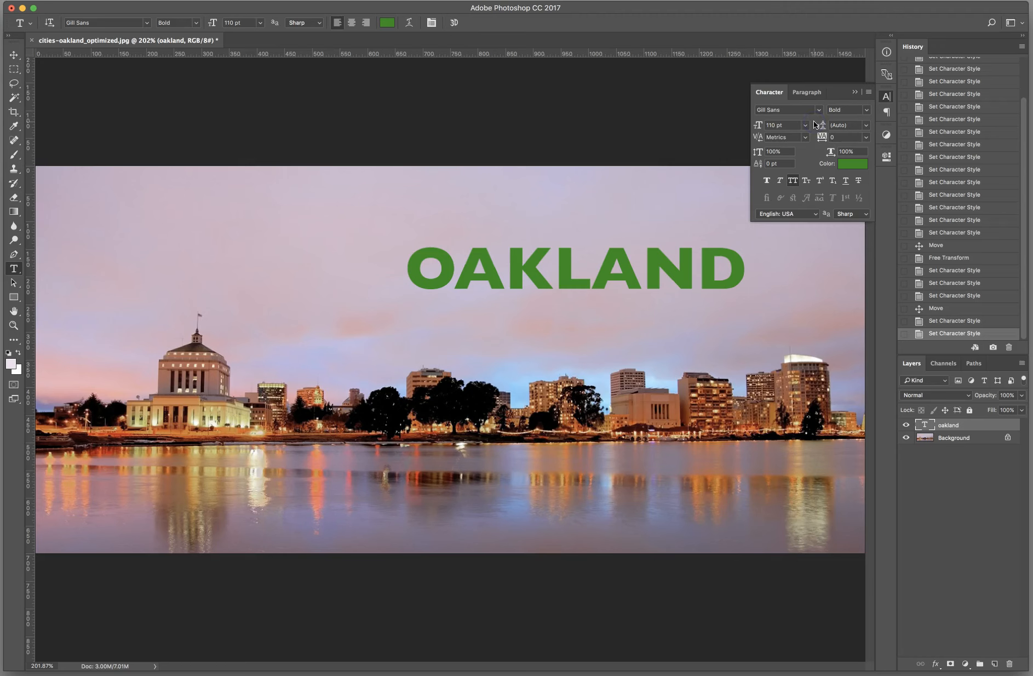
pyautogui.click(840, 151)
pyautogui.click(803, 138)
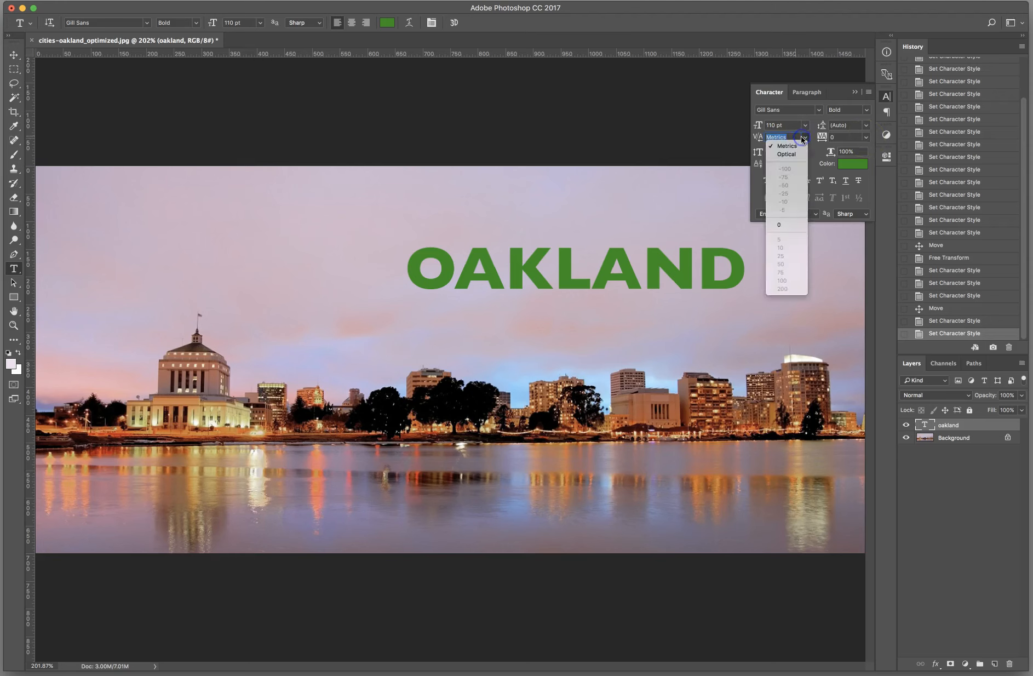
pyautogui.click(802, 139)
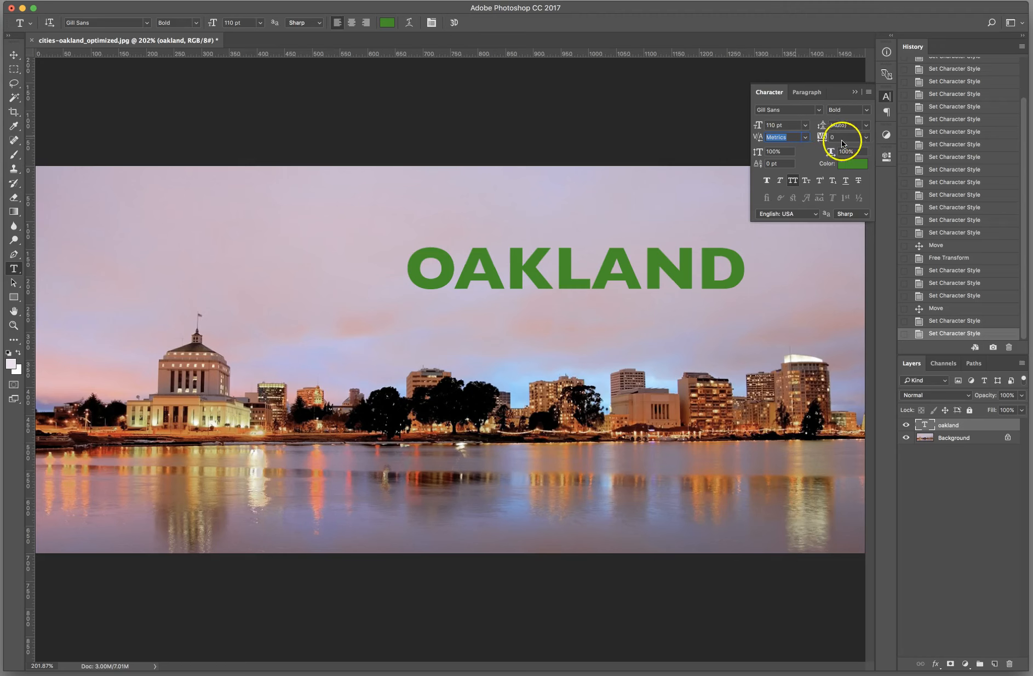
# Step: Try tracking values of 10, 200, -100 and -75 on the OAKLAND text
pyautogui.click(867, 138)
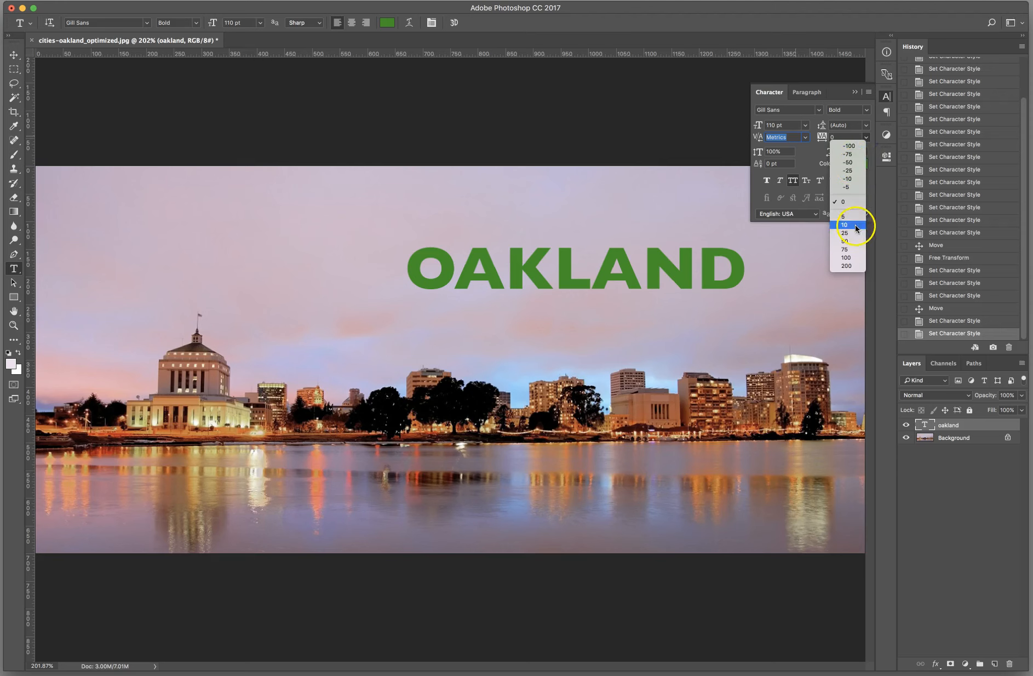
pyautogui.click(855, 224)
pyautogui.click(867, 137)
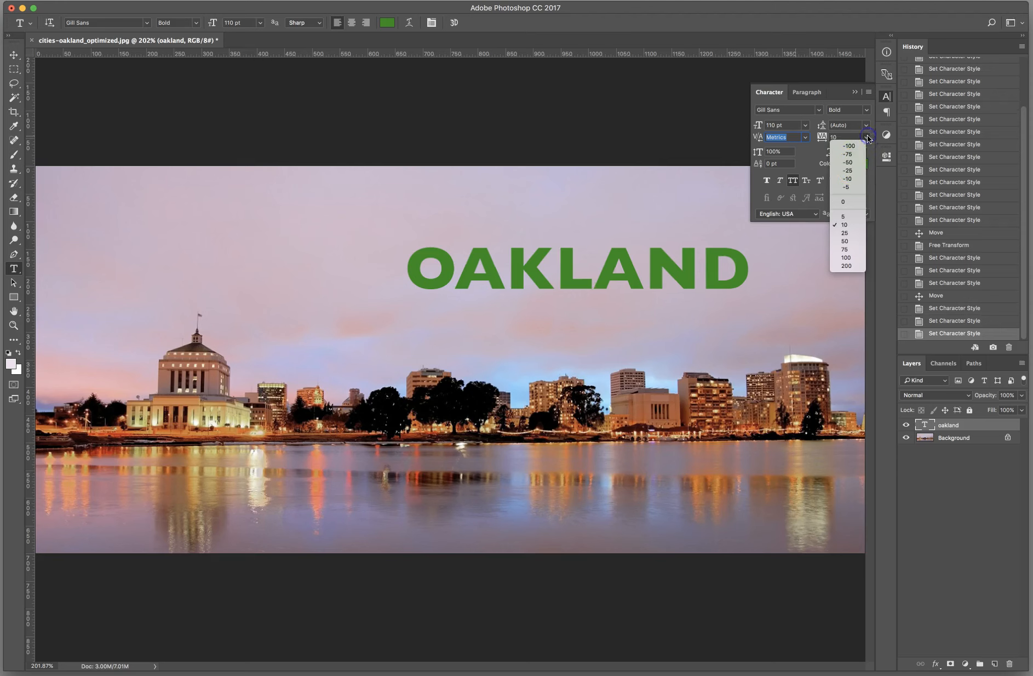
pyautogui.click(845, 265)
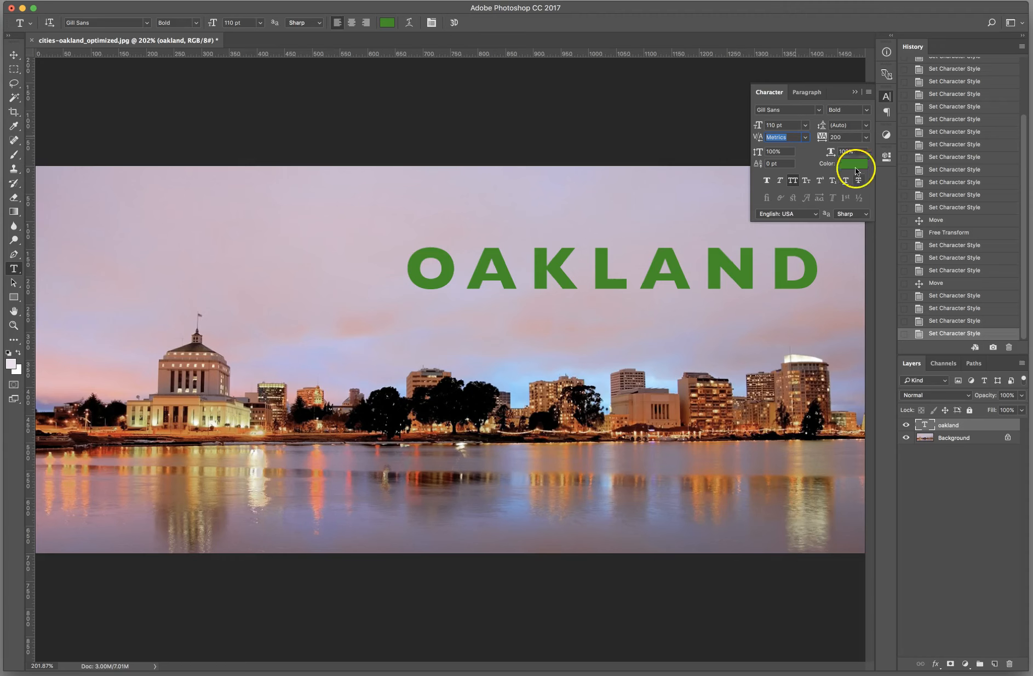
pyautogui.click(866, 137)
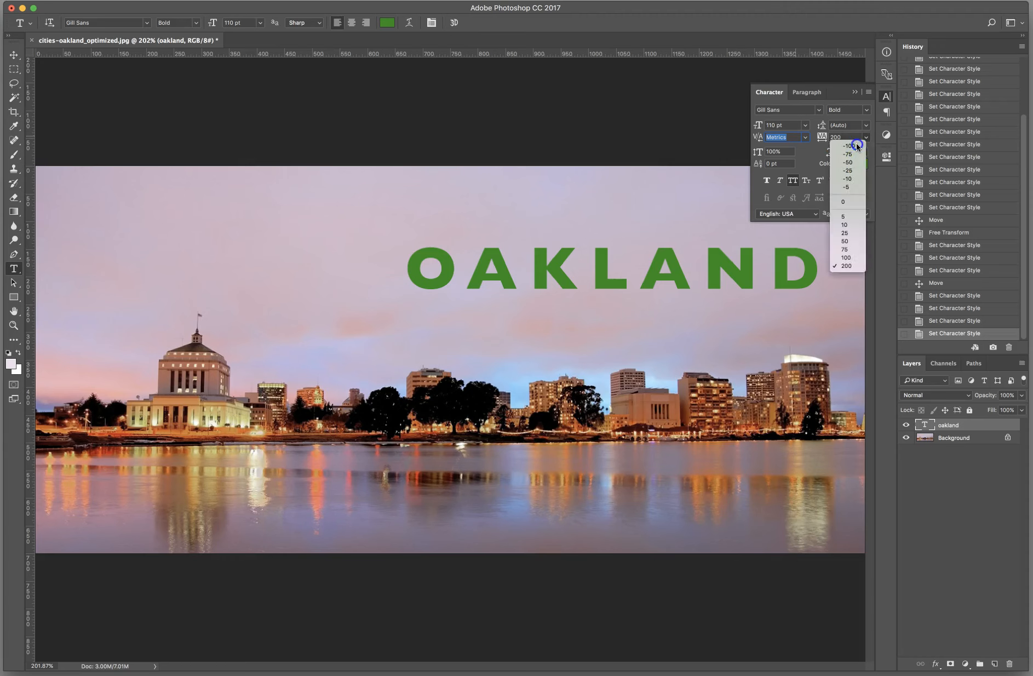
pyautogui.click(856, 144)
pyautogui.click(866, 137)
pyautogui.click(847, 154)
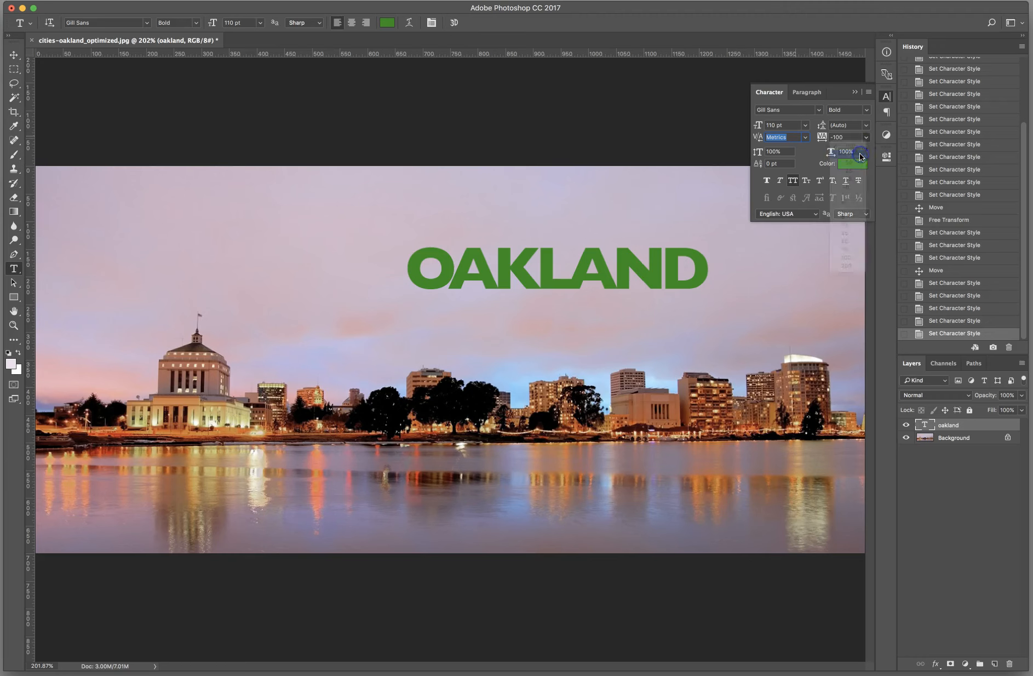
# Step: Preview tracking of -50 and -25 on the OAKLAND text, and set its tracking to -10
pyautogui.click(866, 137)
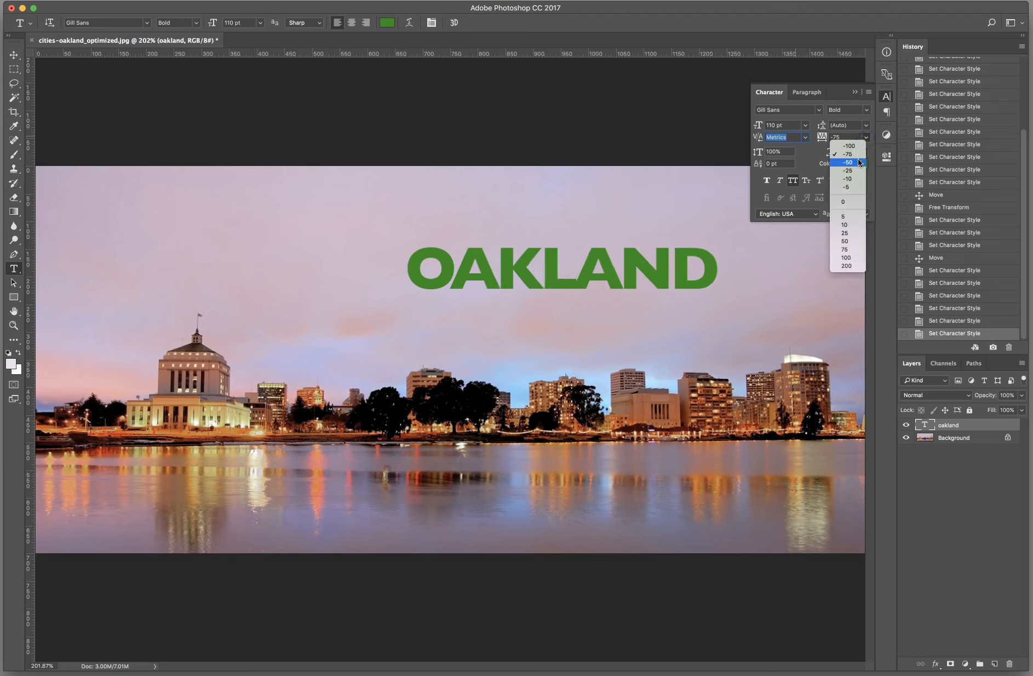
pyautogui.click(858, 162)
pyautogui.click(866, 137)
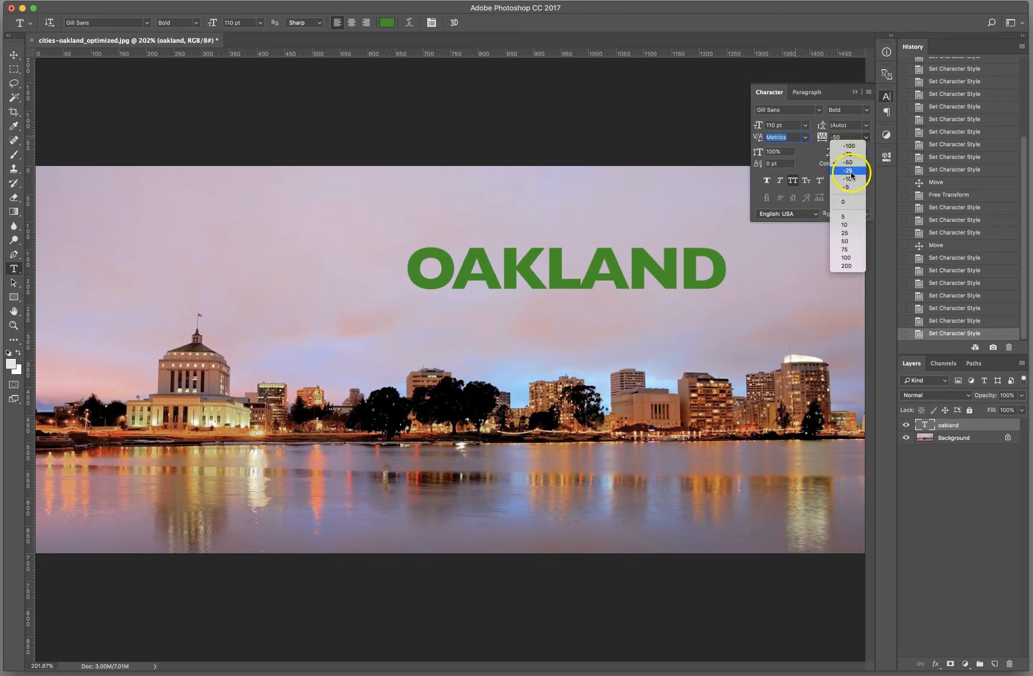
pyautogui.click(855, 169)
pyautogui.click(867, 137)
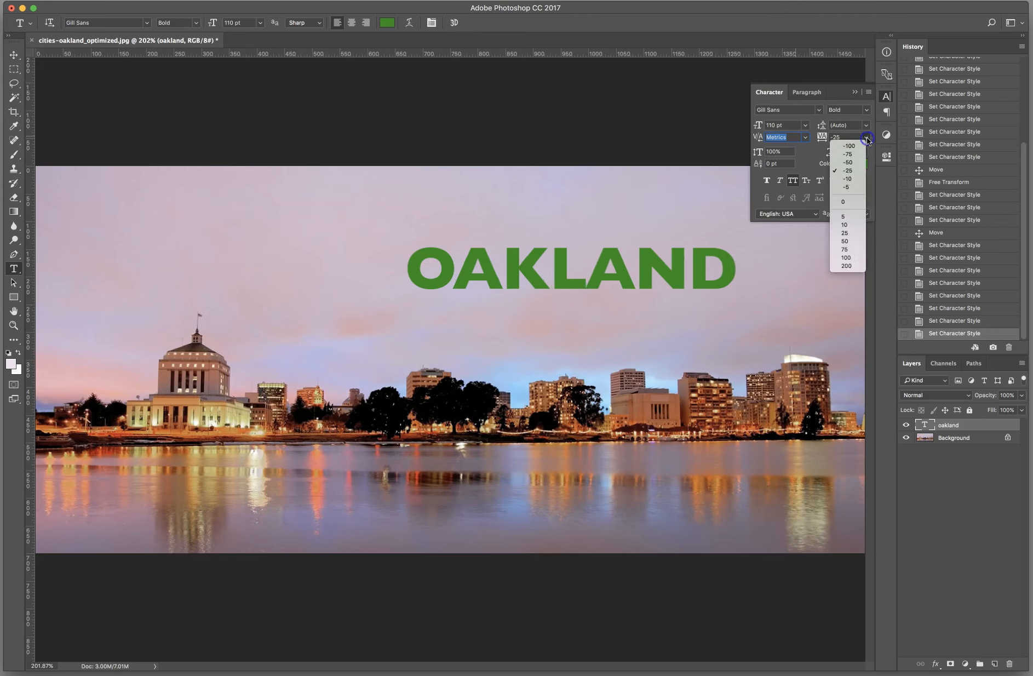
pyautogui.click(857, 177)
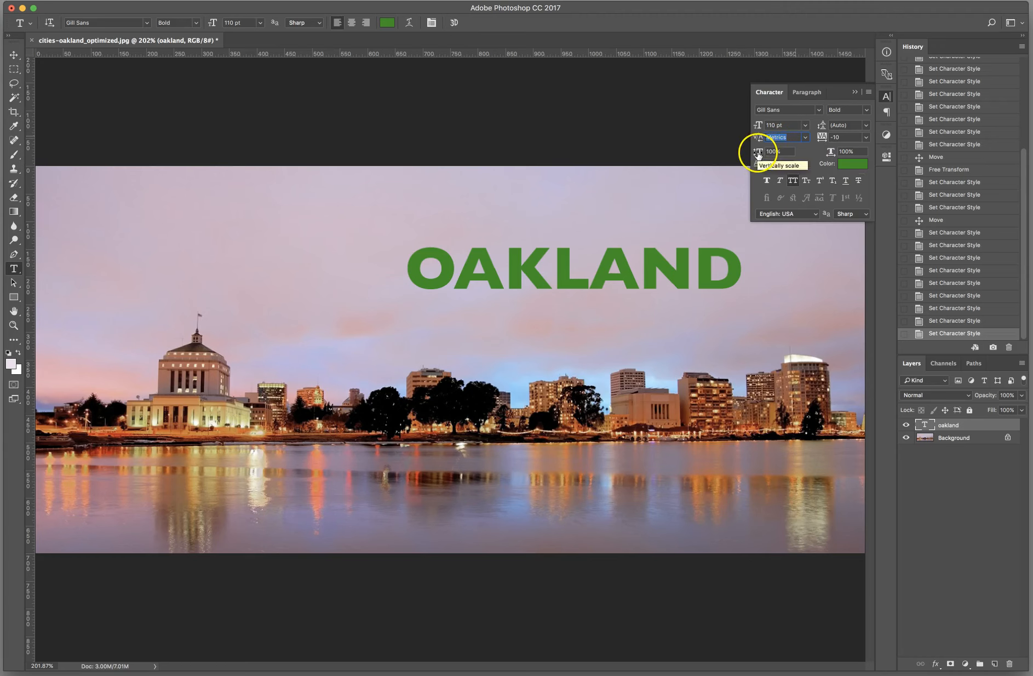
# Step: Try different vertical scale, horizontal scale and baseline shift amounts on the whole OAKLAND text
pyautogui.moveTo(763, 154); pyautogui.dragTo(733, 157)
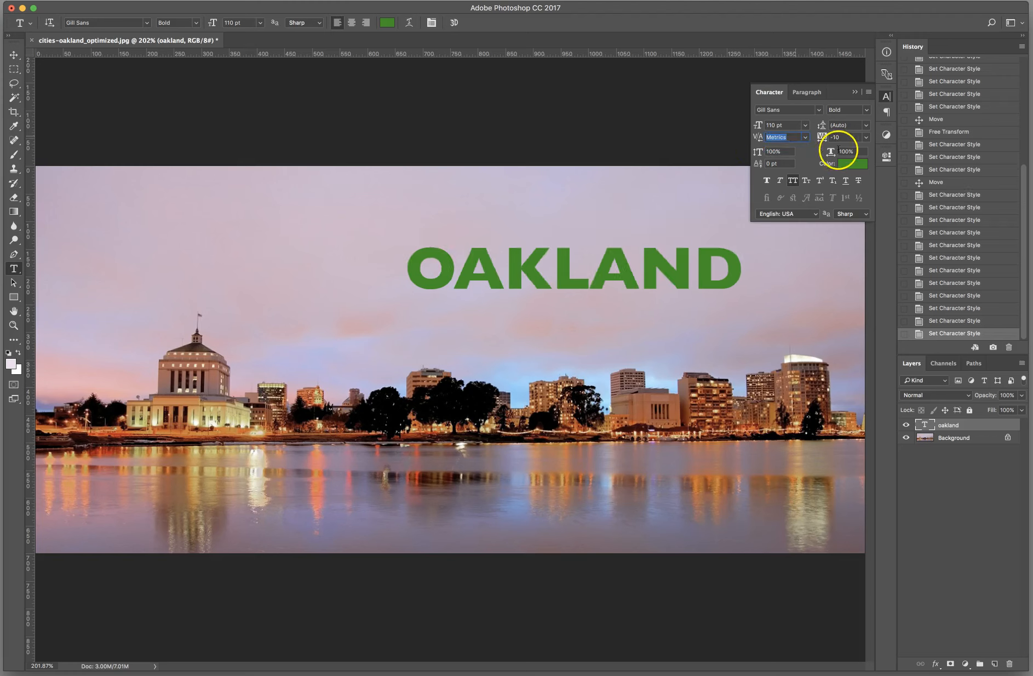
pyautogui.moveTo(831, 153); pyautogui.dragTo(805, 159)
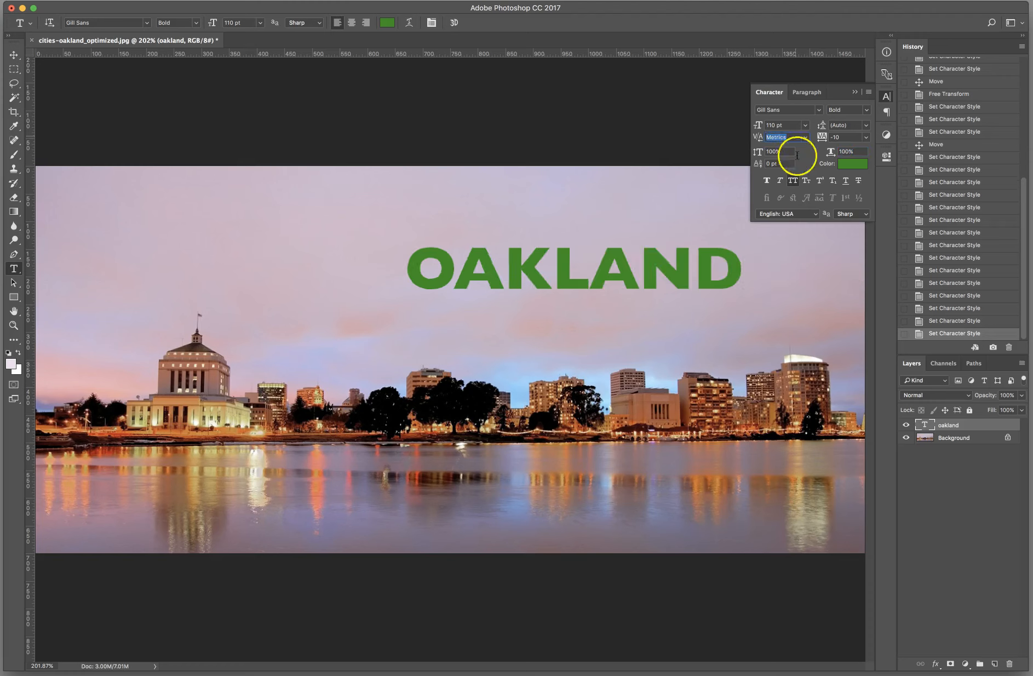
pyautogui.click(758, 166)
pyautogui.moveTo(758, 165)
pyautogui.mouseDown()
pyautogui.moveTo(743, 165)
pyautogui.moveTo(777, 168)
pyautogui.moveTo(744, 168)
pyautogui.mouseUp()
# Step: Raise only the letters ND of OAKLAND with a baseline shift of 30 pt
pyautogui.moveTo(639, 259); pyautogui.dragTo(722, 264)
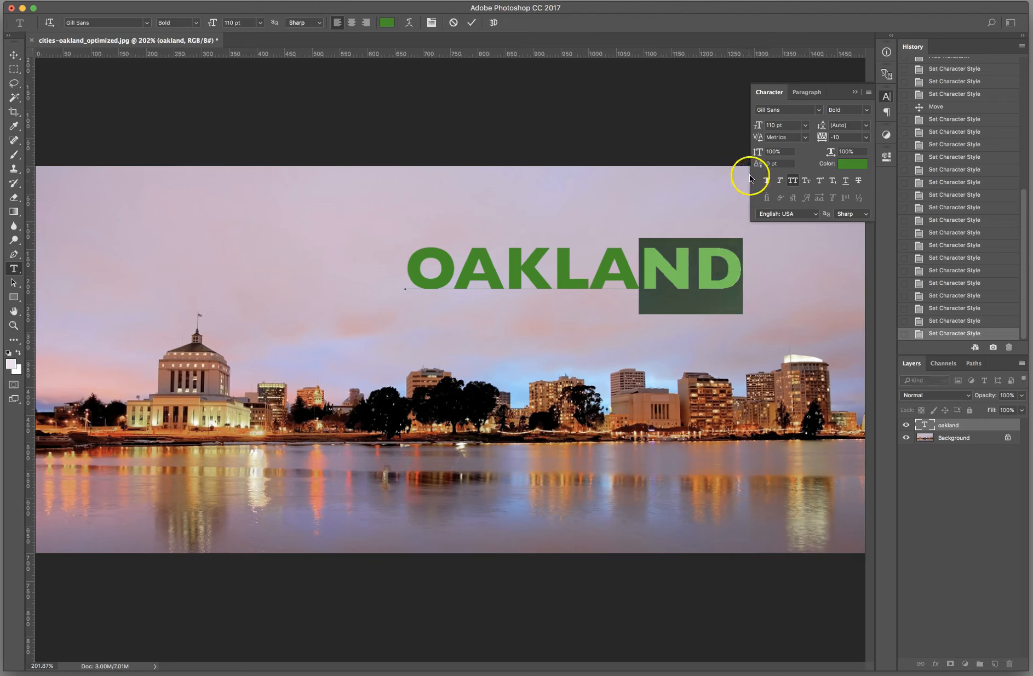
pyautogui.moveTo(757, 163); pyautogui.dragTo(780, 163)
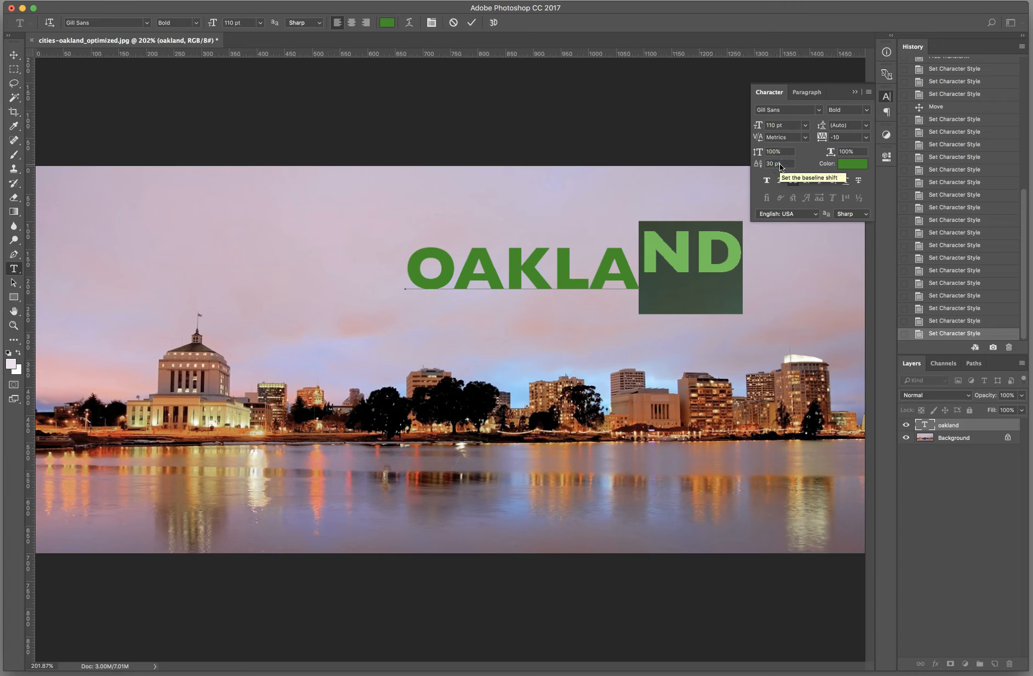
pyautogui.moveTo(758, 166); pyautogui.dragTo(757, 167)
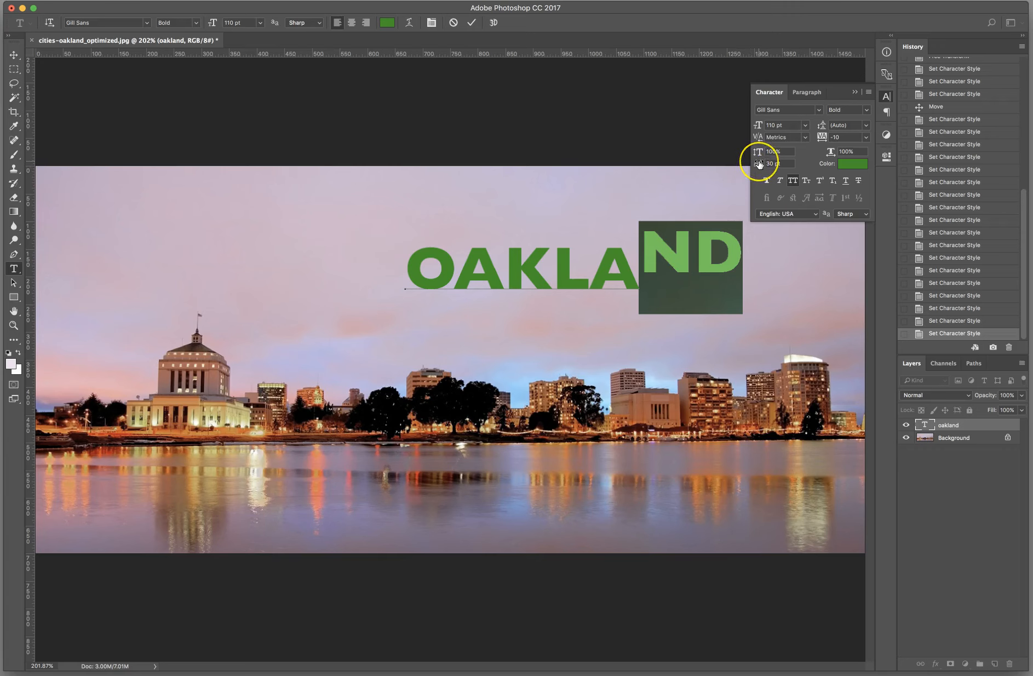
# Step: Reset the baseline shift of the letters ND to 0 pt and turn off All Caps for them
pyautogui.click(634, 260)
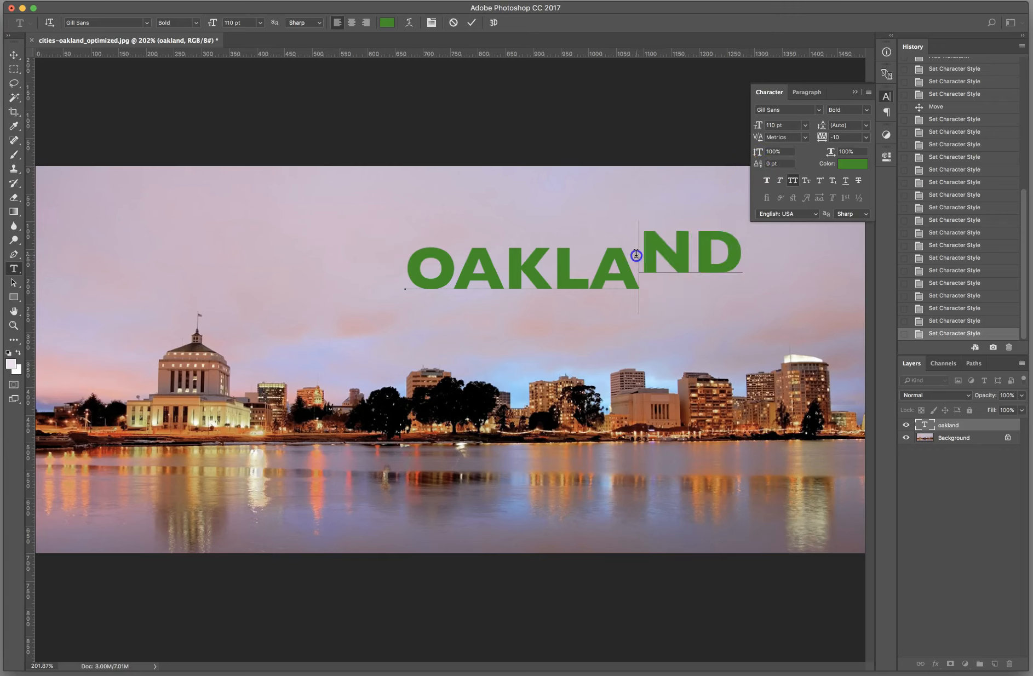
pyautogui.moveTo(634, 260); pyautogui.dragTo(724, 261)
pyautogui.moveTo(758, 164)
pyautogui.mouseDown()
pyautogui.moveTo(741, 165)
pyautogui.moveTo(755, 163)
pyautogui.mouseUp()
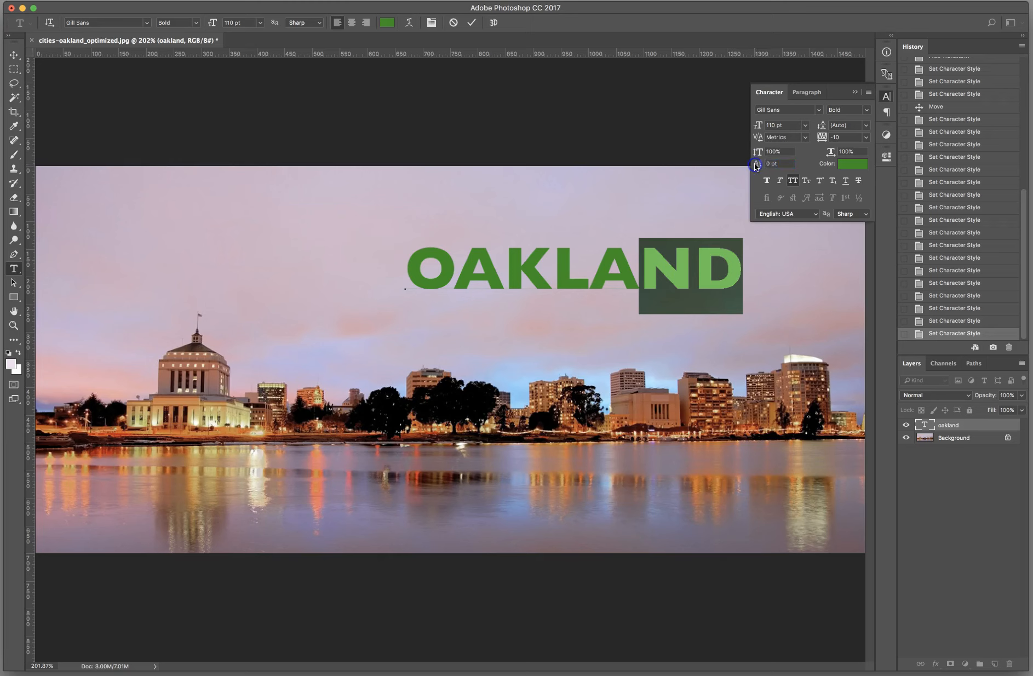
pyautogui.click(793, 180)
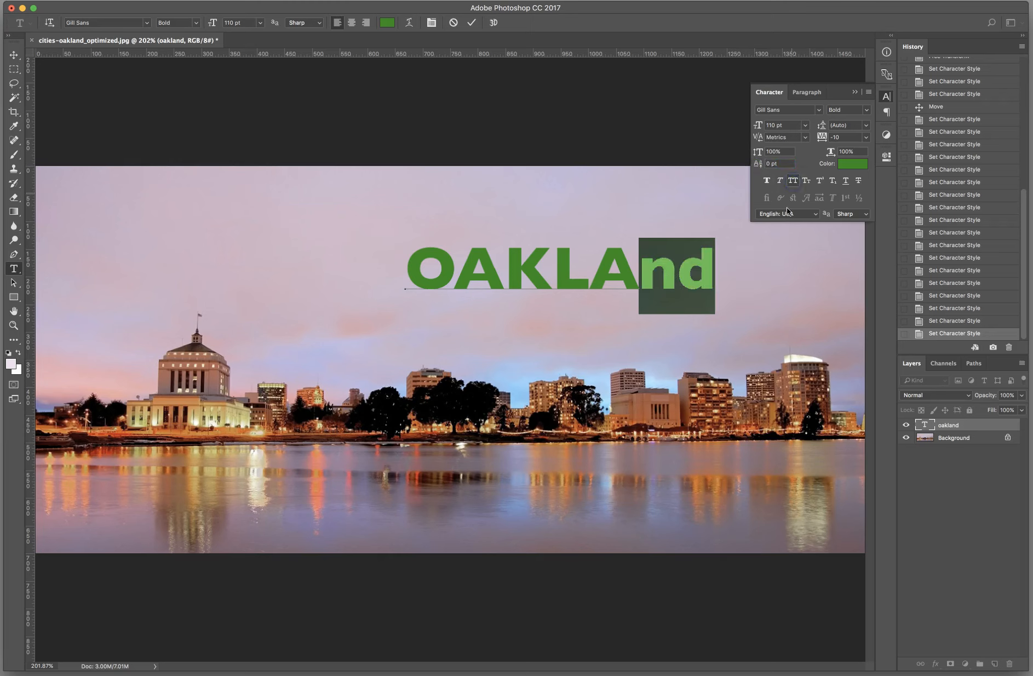
# Step: Commit the edit of the letters ND and turn off All Caps for the whole Oakland title
pyautogui.click(599, 288)
pyautogui.click(614, 239)
pyautogui.doubleClick(614, 239)
pyautogui.press('super+Return')
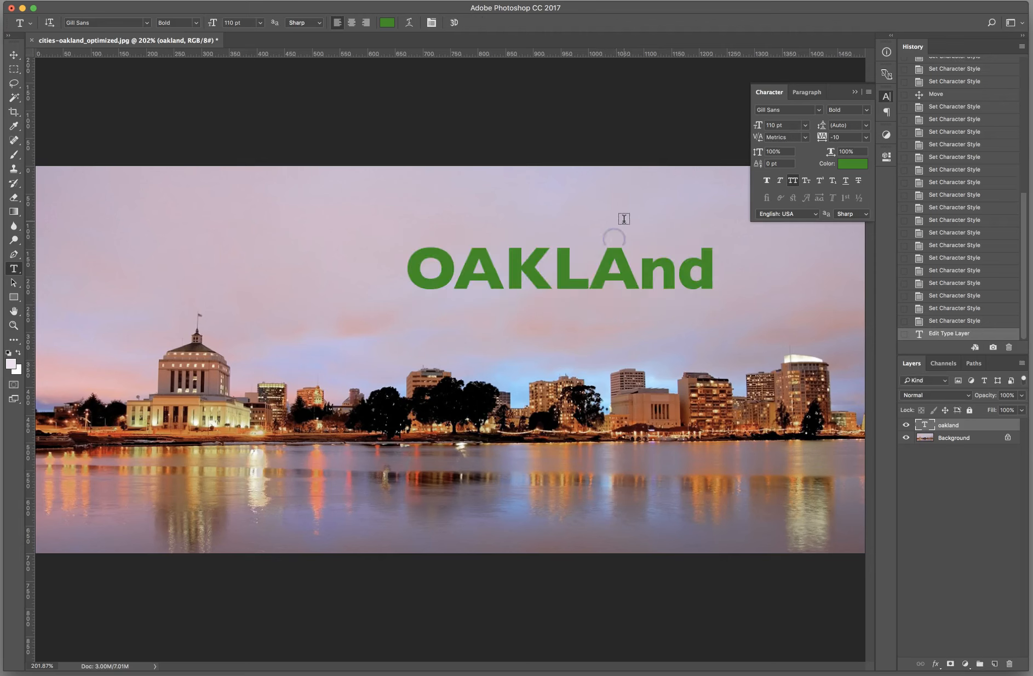
pyautogui.click(795, 182)
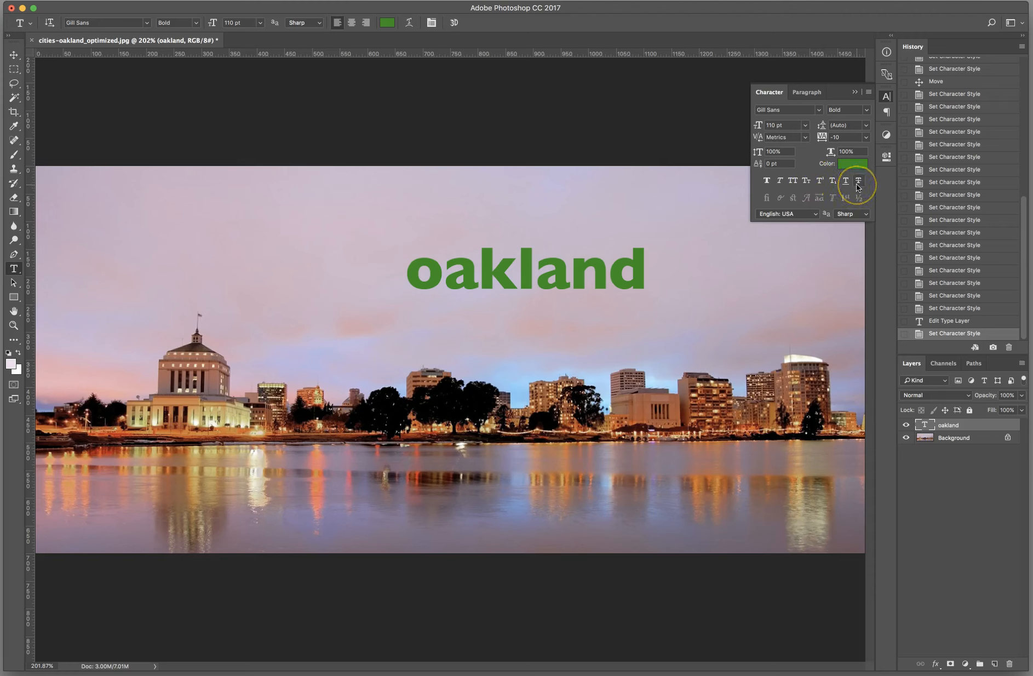
# Step: Try Faux Bold on the title while its font style is Bold, and turn it off again
pyautogui.click(767, 181)
pyautogui.click(767, 181)
pyautogui.click(767, 180)
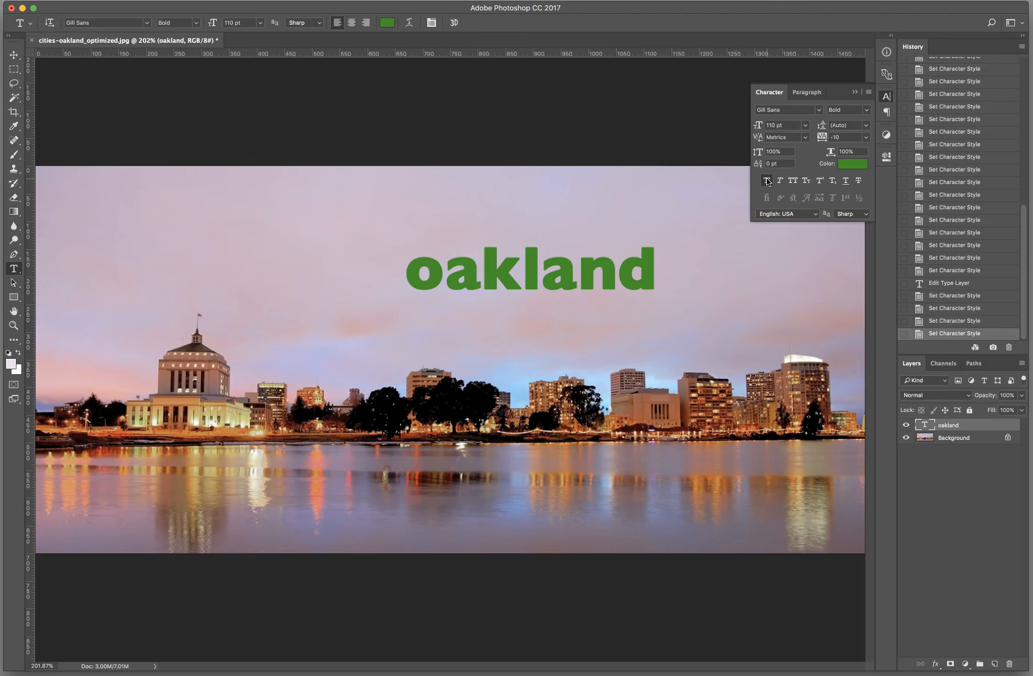
pyautogui.click(768, 181)
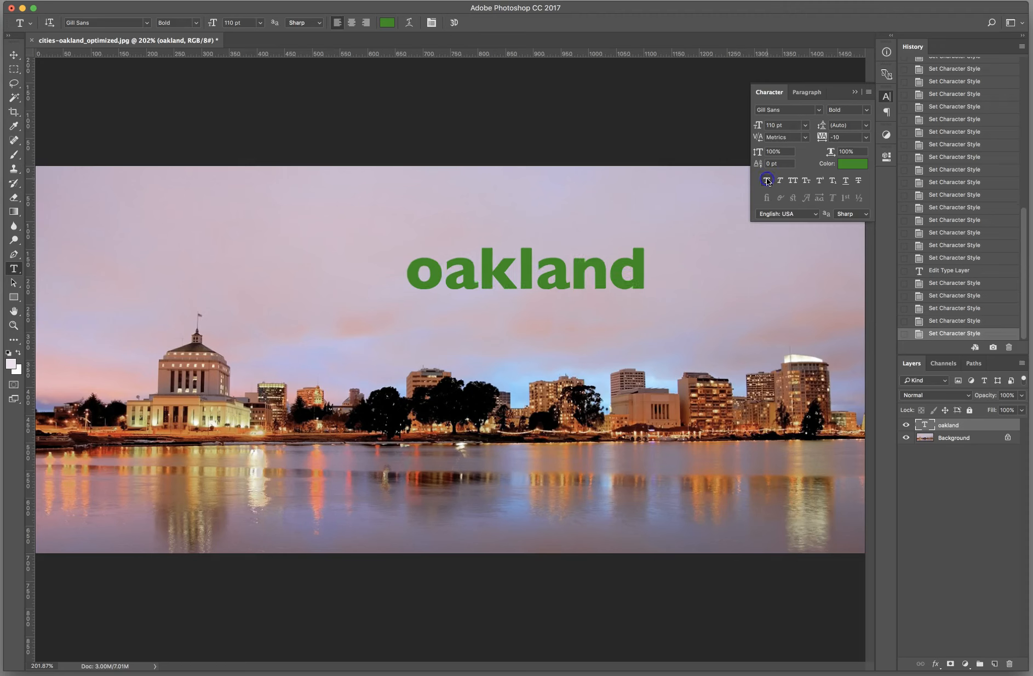
# Step: Set the title's font style to Regular and apply Faux Bold to it
pyautogui.click(197, 23)
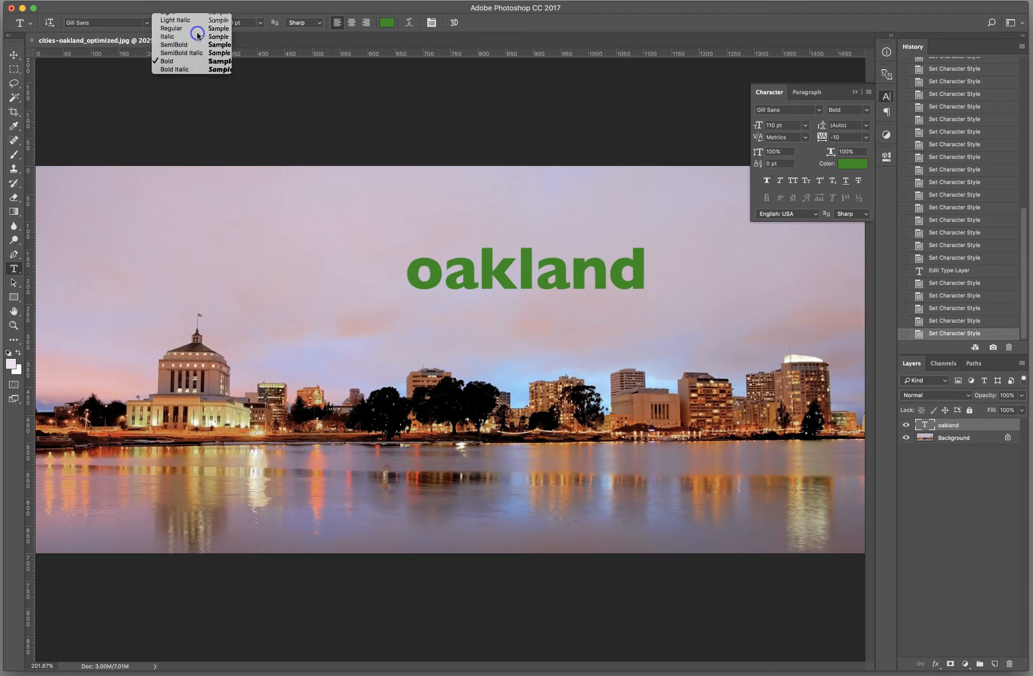
pyautogui.click(197, 32)
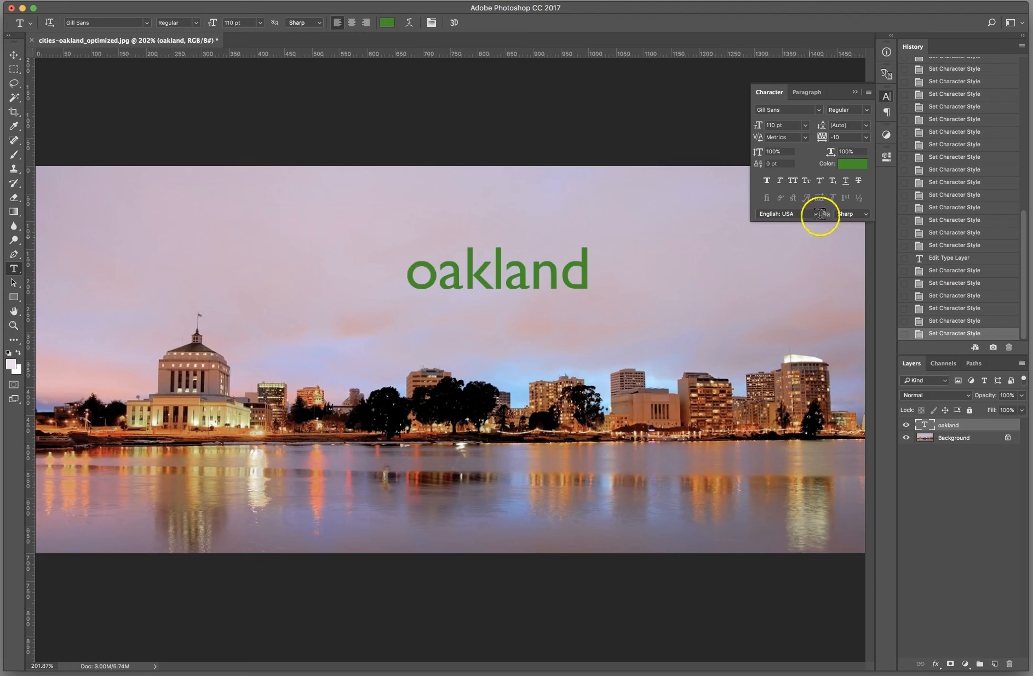
pyautogui.click(769, 181)
pyautogui.click(769, 181)
pyautogui.click(768, 182)
pyautogui.click(769, 182)
pyautogui.click(768, 181)
# Step: Try Faux Italic on the Oakland title and turn it off again
pyautogui.click(781, 185)
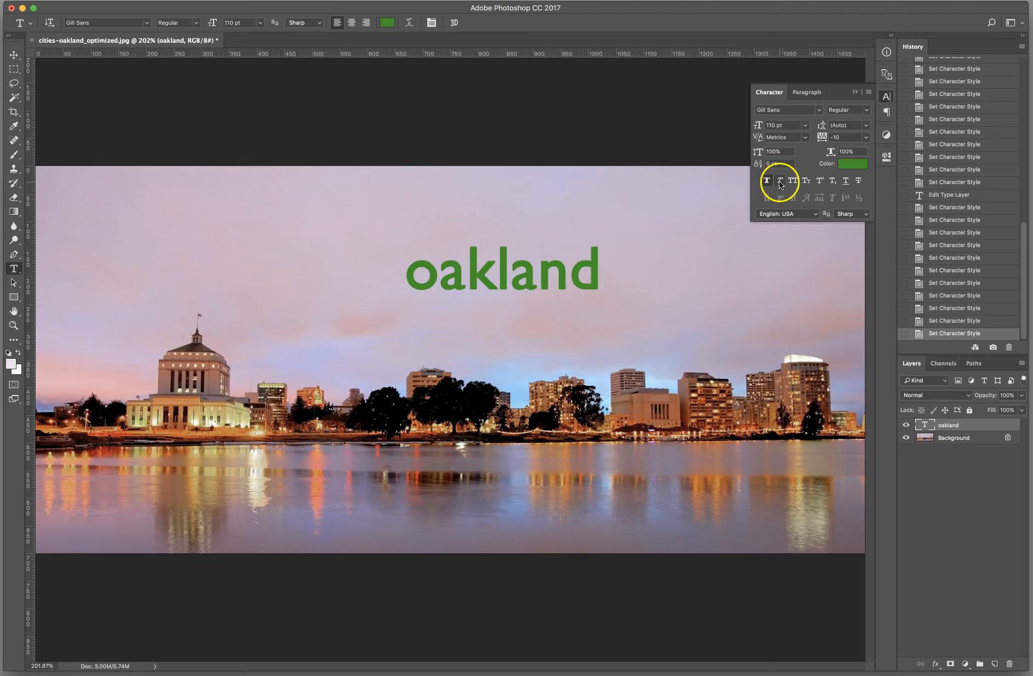
pyautogui.click(781, 185)
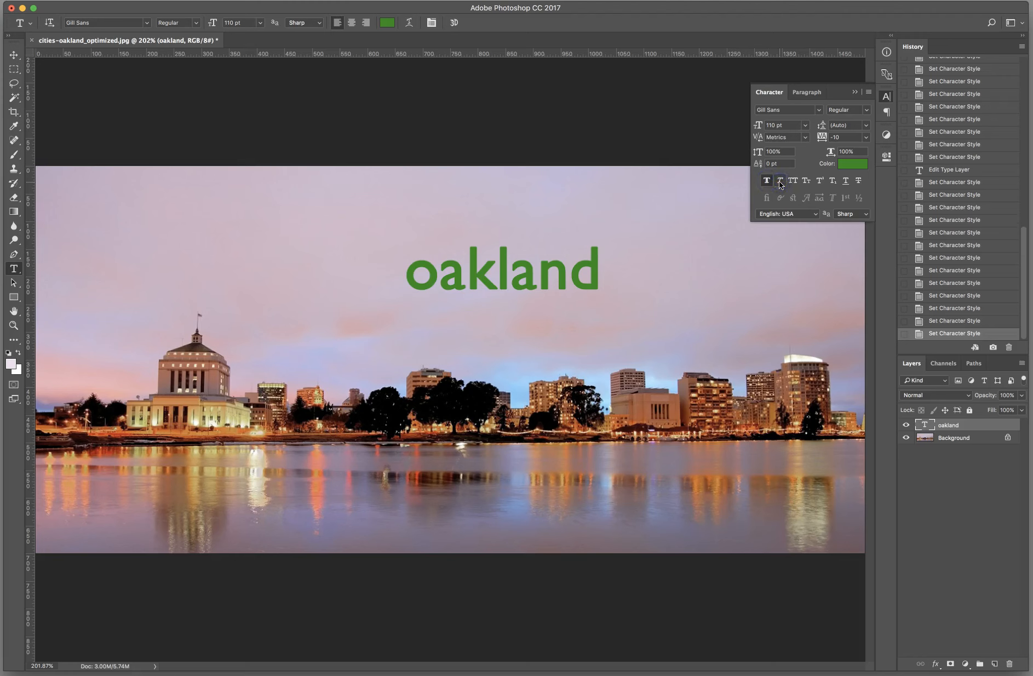
pyautogui.click(781, 184)
pyautogui.click(781, 184)
pyautogui.click(779, 181)
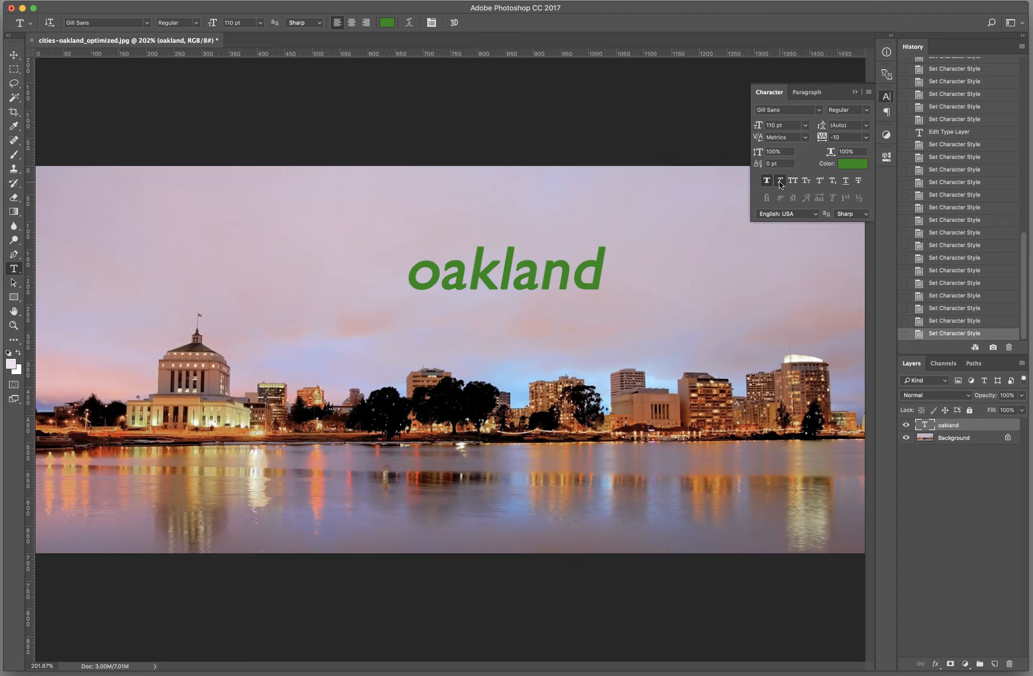
pyautogui.click(781, 184)
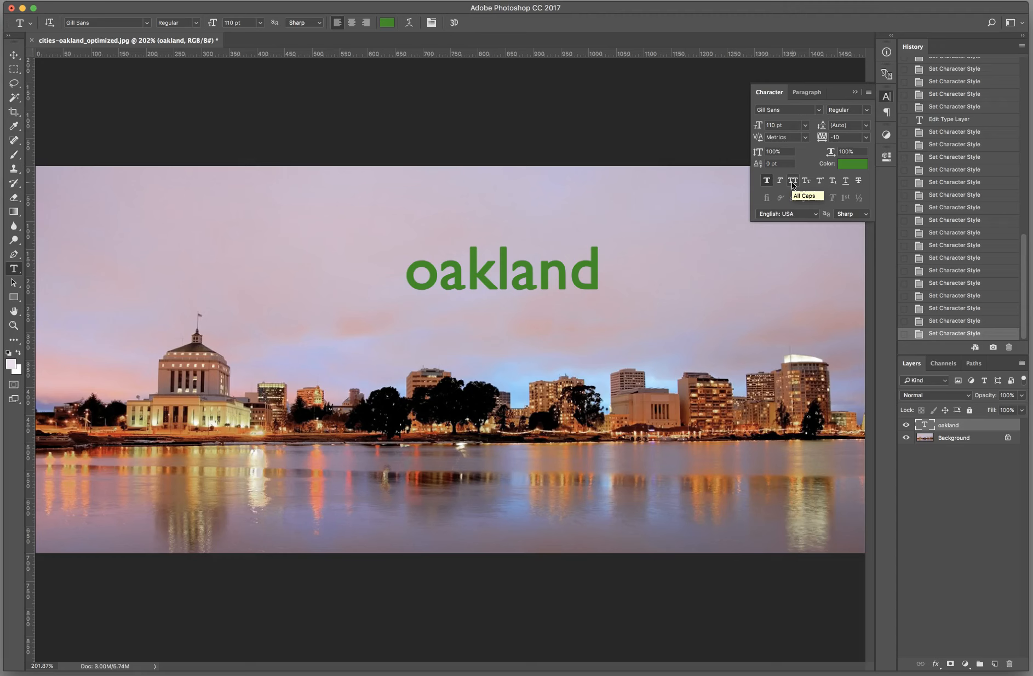
# Step: Switch All Caps on and off repeatedly to compare uppercase with lowercase lettering in the title
pyautogui.click(793, 183)
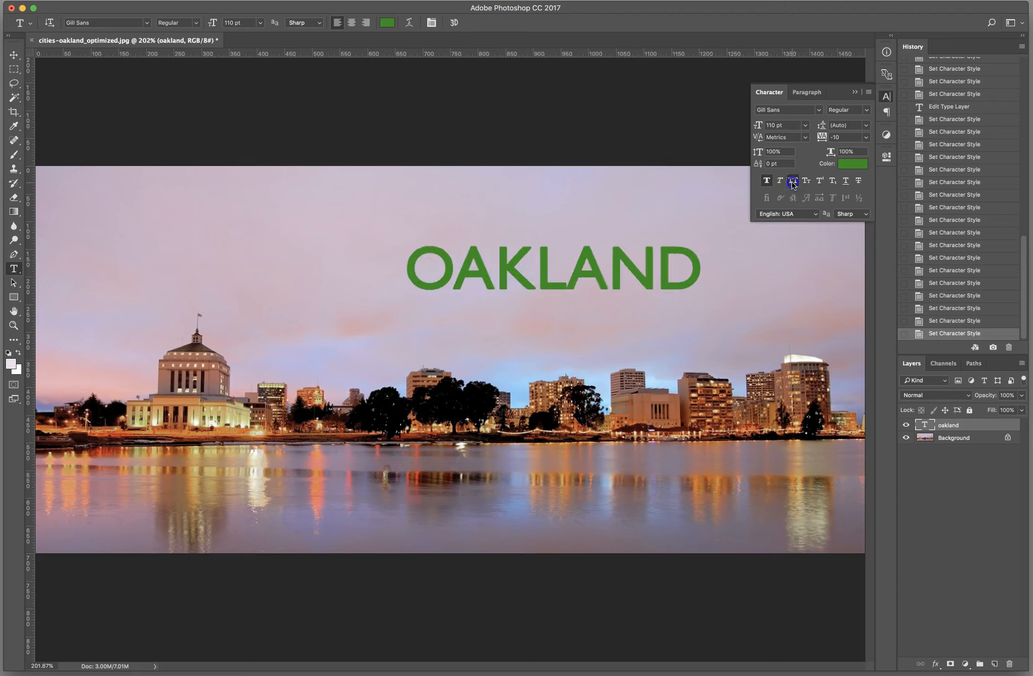
pyautogui.click(793, 183)
pyautogui.click(792, 182)
pyautogui.click(792, 183)
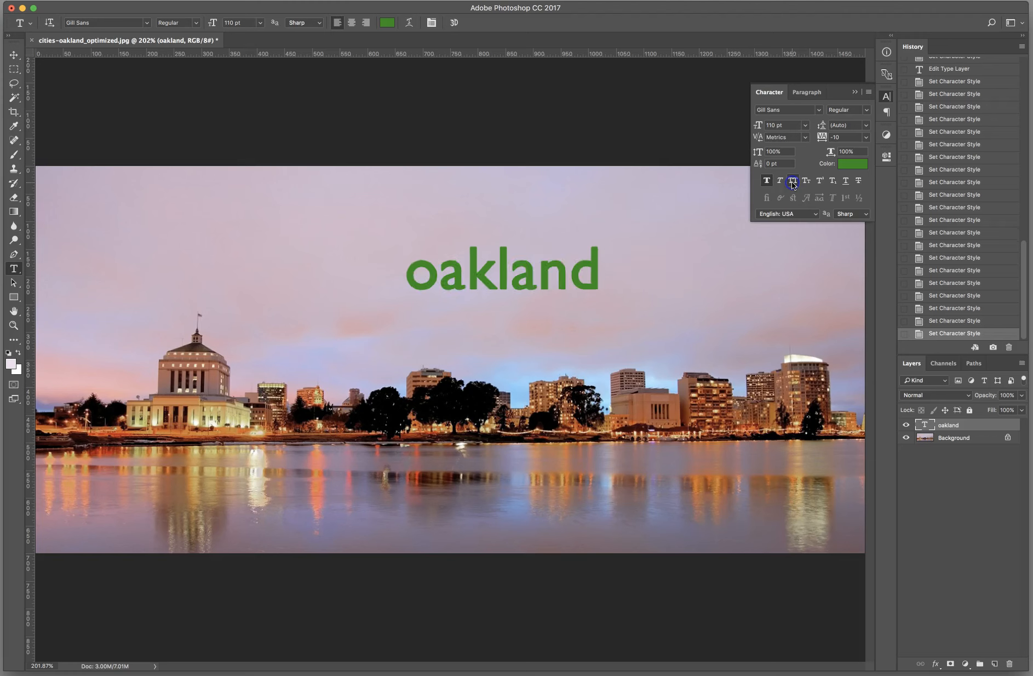
pyautogui.click(792, 182)
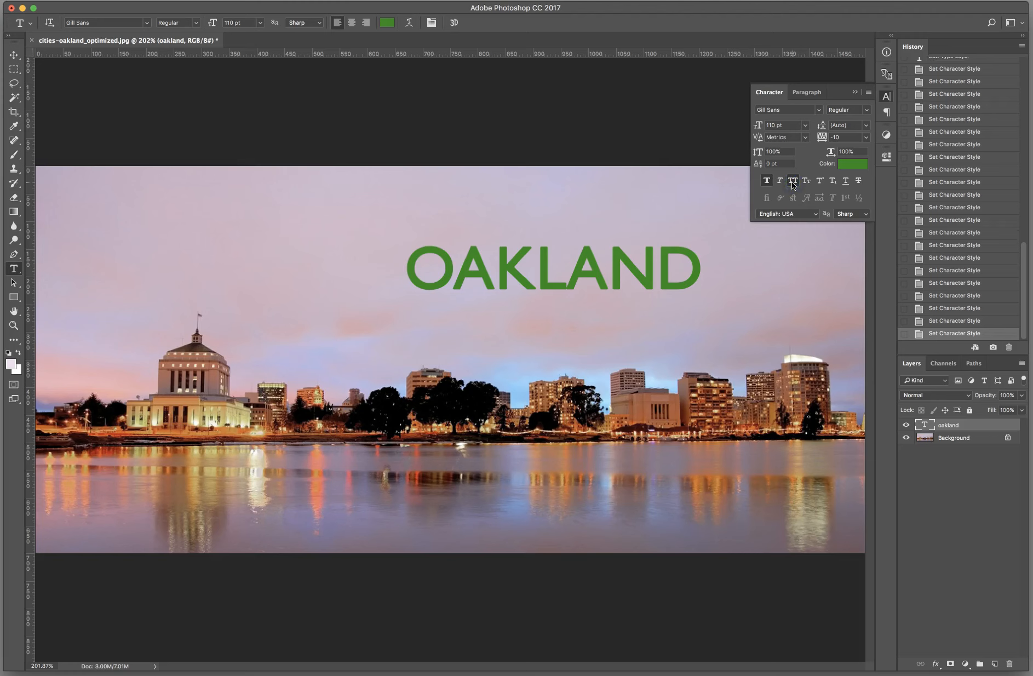
pyautogui.click(791, 182)
pyautogui.click(791, 182)
pyautogui.click(792, 182)
pyautogui.click(792, 182)
# Step: Switch the Oakland title to Small Caps
pyautogui.click(813, 185)
pyautogui.click(807, 184)
pyautogui.click(807, 185)
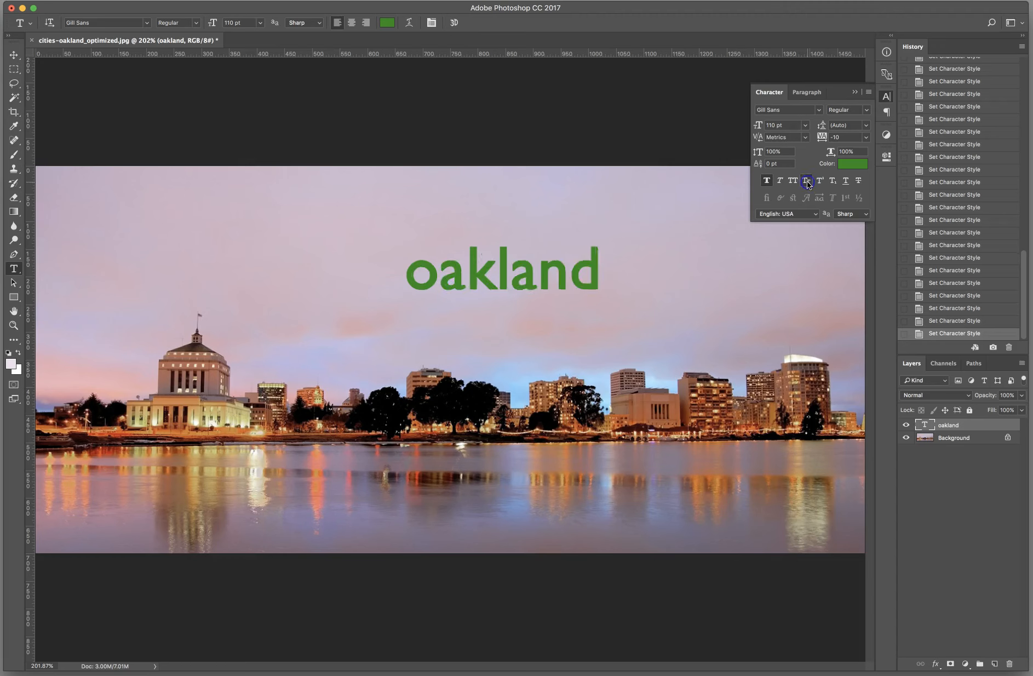
pyautogui.click(807, 184)
pyautogui.click(804, 185)
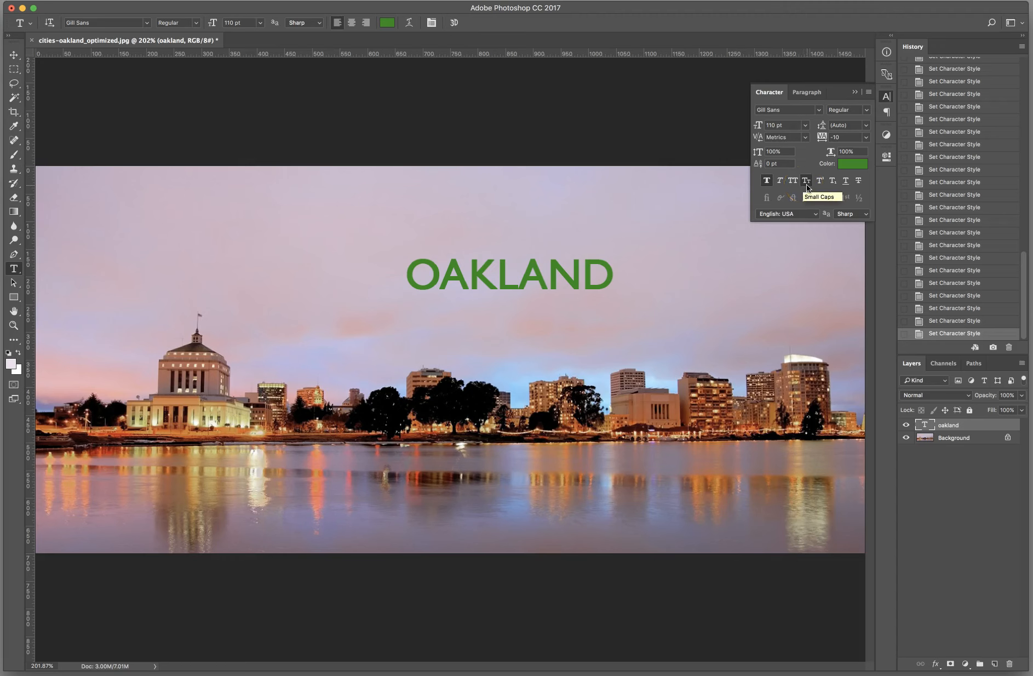
# Step: Replace the first letter of the title with a capital O and commit the text
pyautogui.click(605, 264)
pyautogui.click(420, 270)
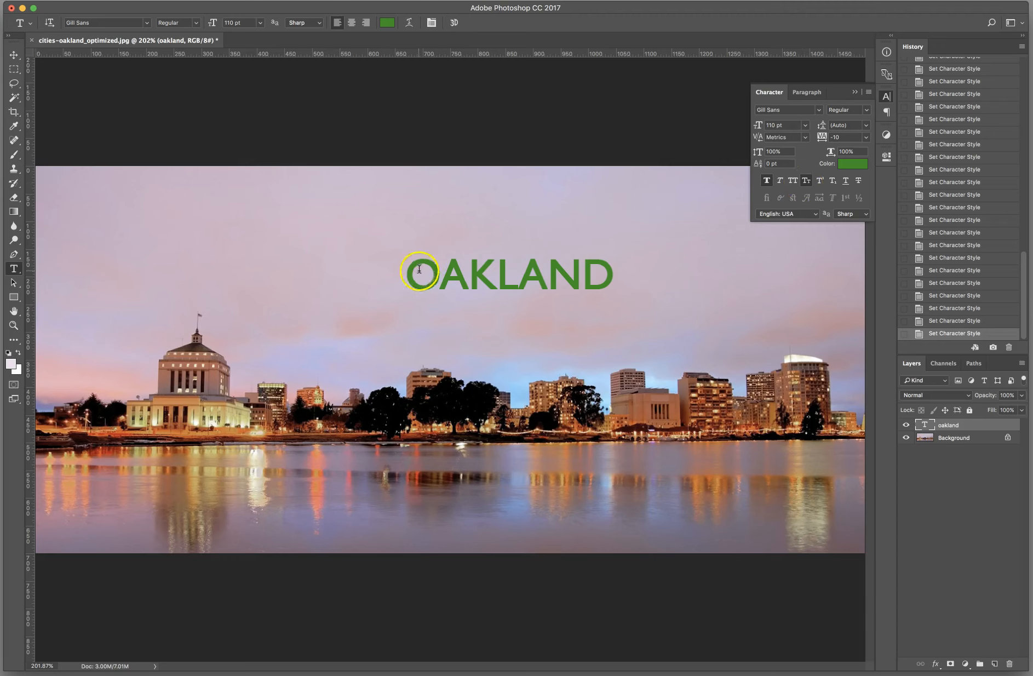
pyautogui.click(439, 278)
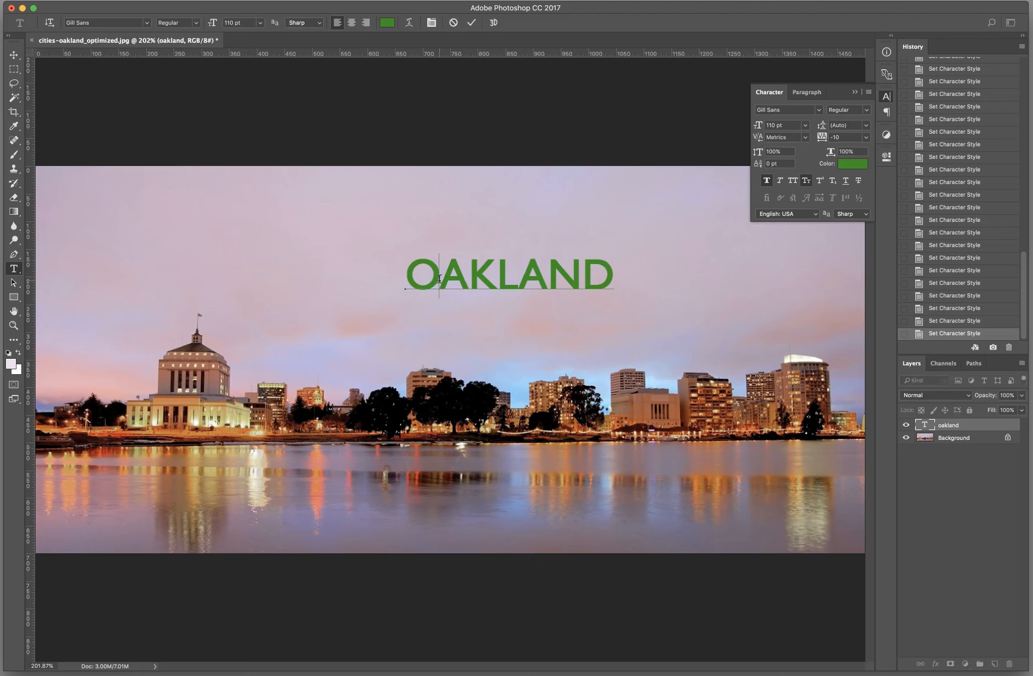
pyautogui.press('BackSpace')
pyautogui.write('O')
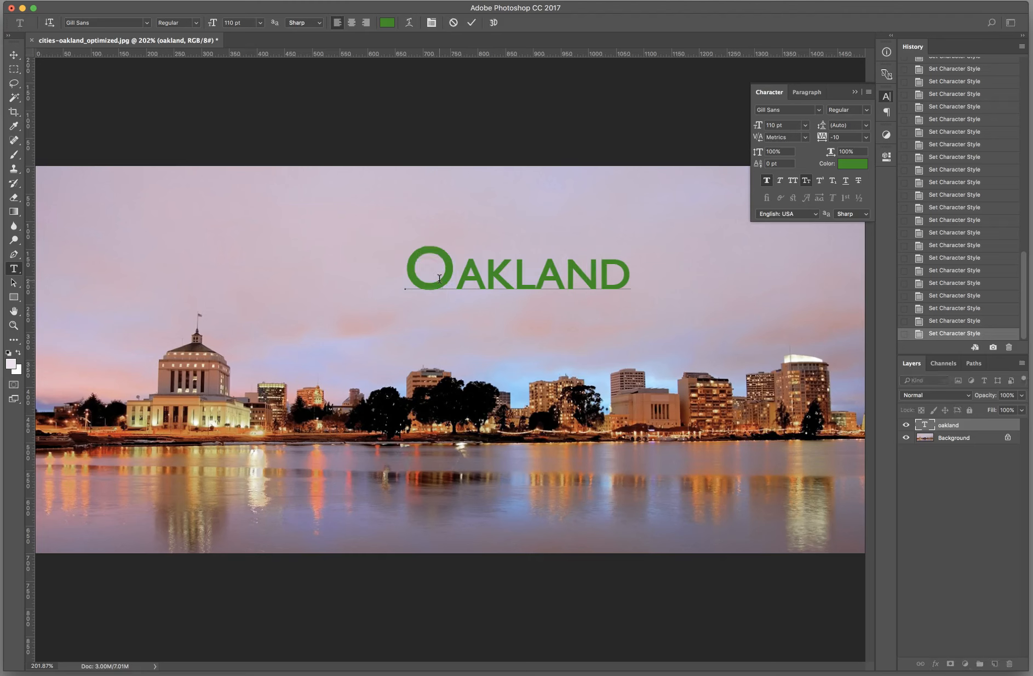
pyautogui.click(806, 180)
pyautogui.click(472, 22)
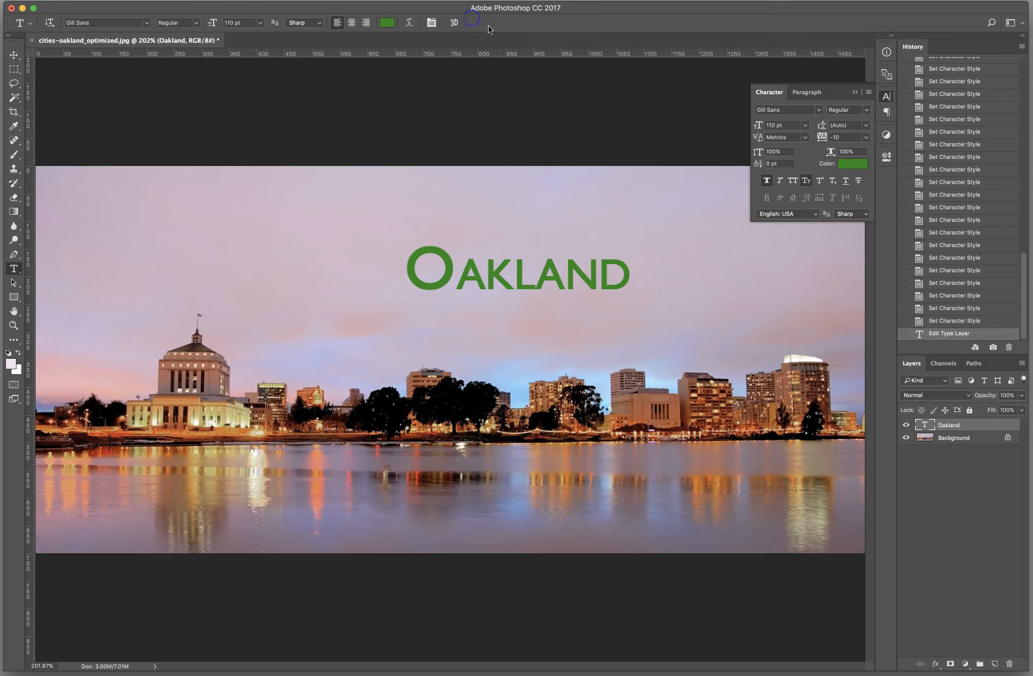
# Step: Compare the title with plain lettering, All Caps and Small Caps, and set it to All Caps
pyautogui.click(806, 181)
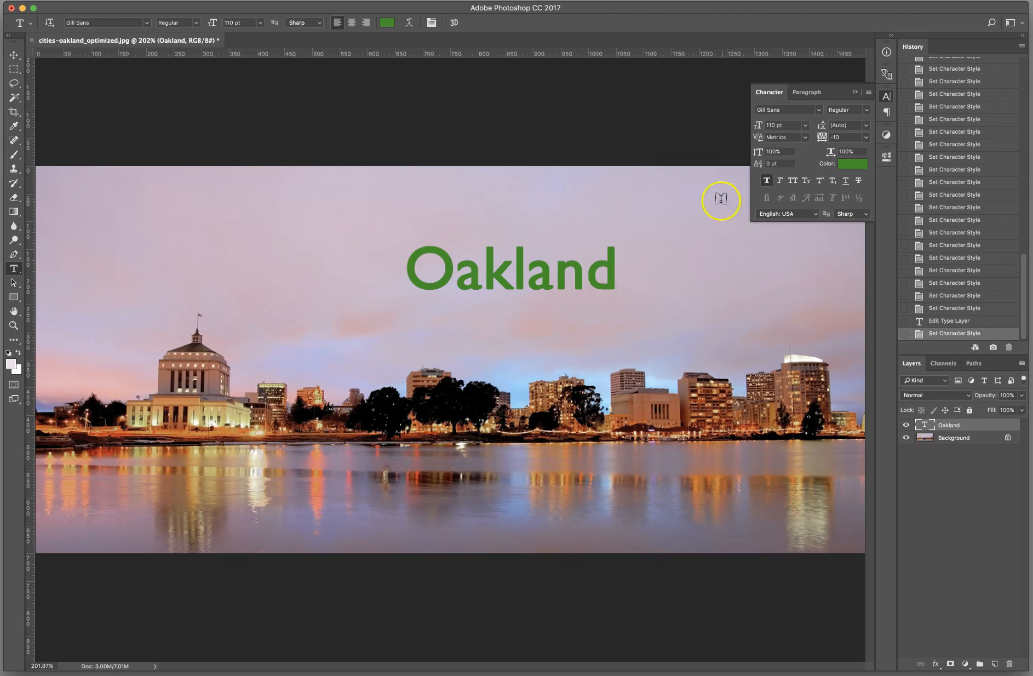
pyautogui.click(796, 182)
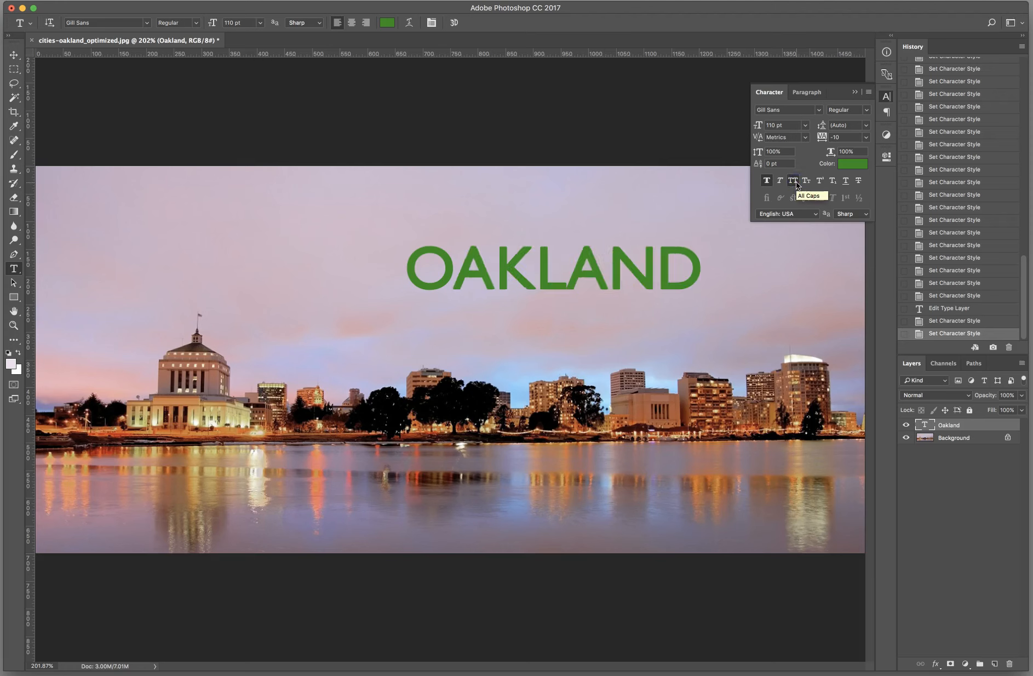
pyautogui.click(806, 181)
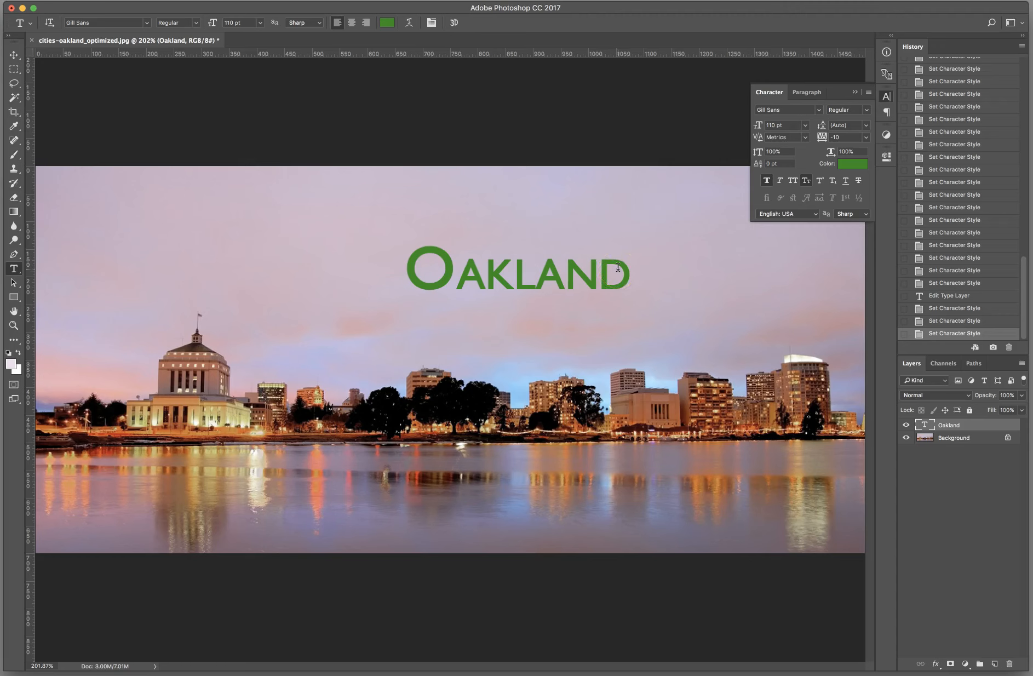
pyautogui.click(792, 183)
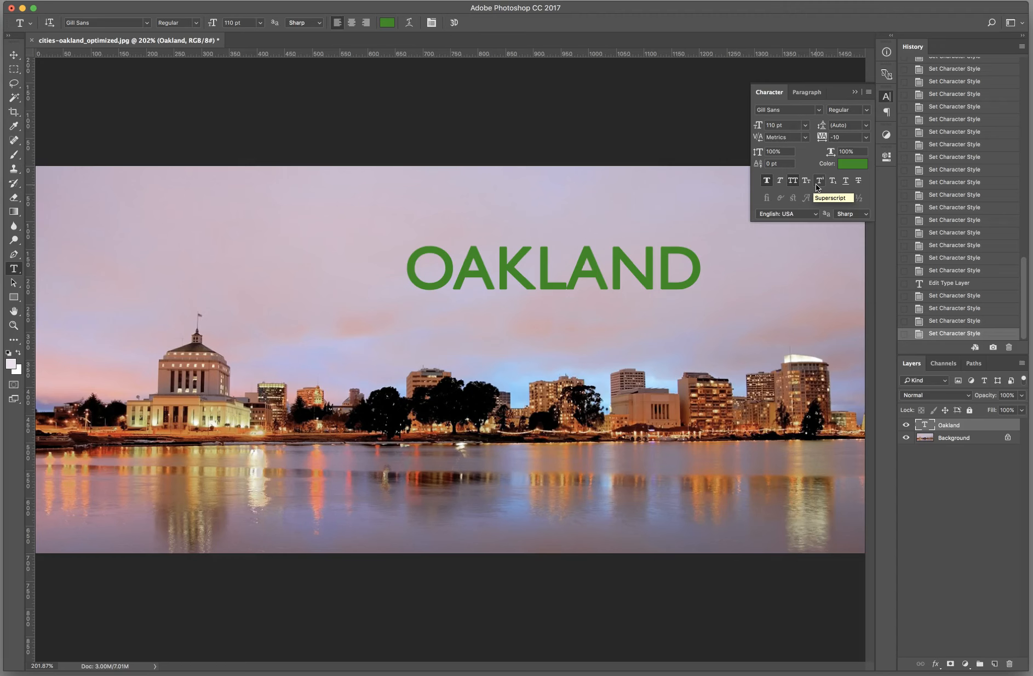
# Step: Try Superscript and Subscript on the letters ND of OAKLAND, turning each off again
pyautogui.click(608, 270)
pyautogui.moveTo(649, 268); pyautogui.dragTo(703, 269)
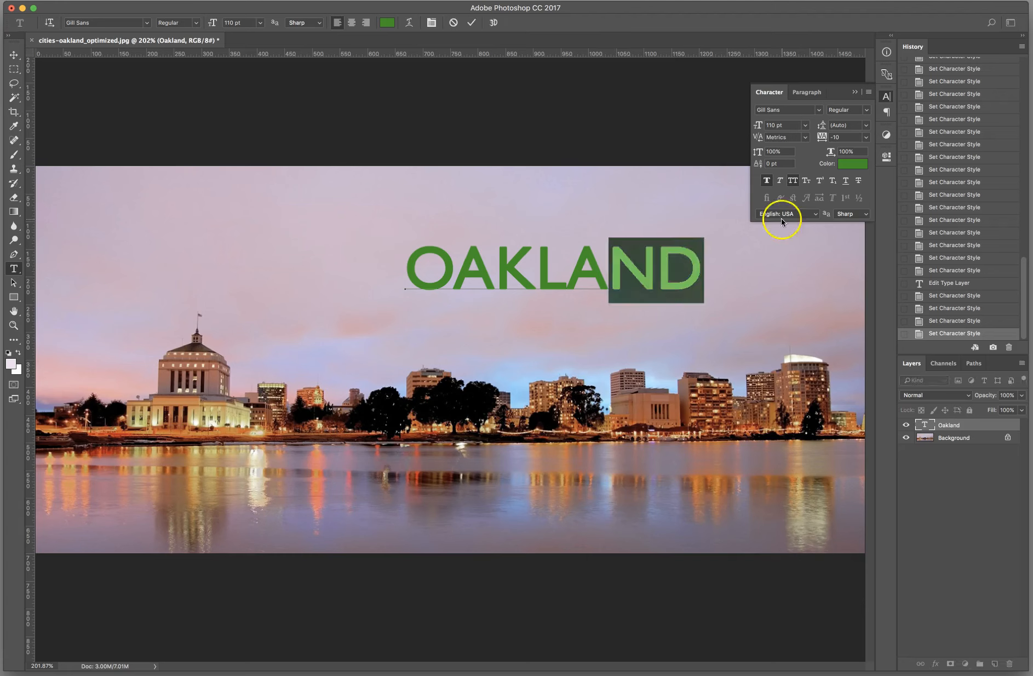
pyautogui.click(819, 181)
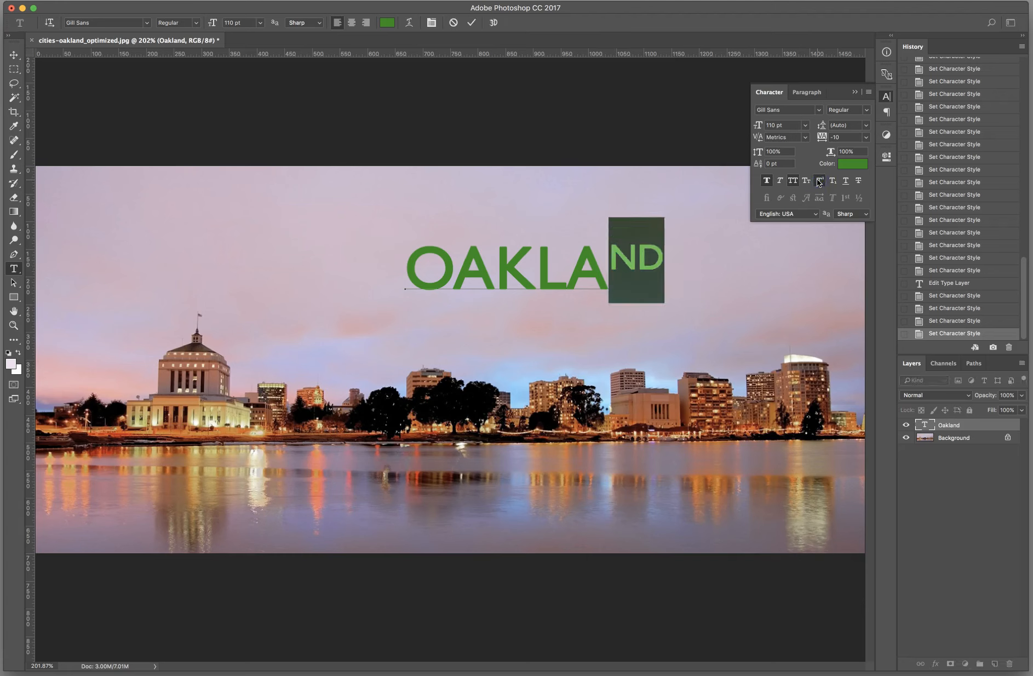
pyautogui.click(818, 181)
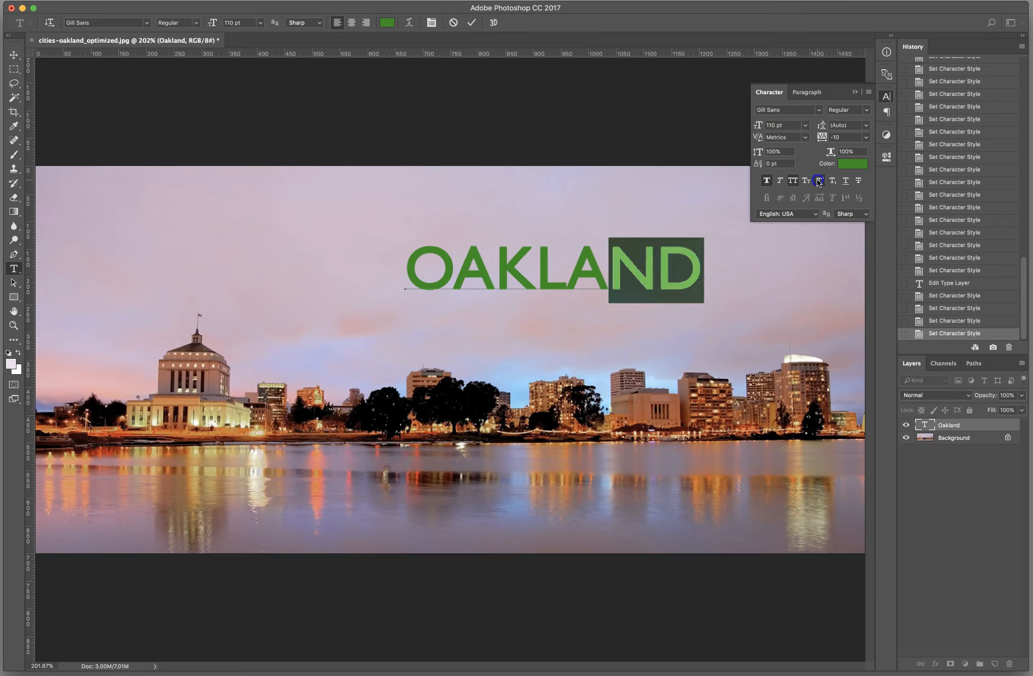
pyautogui.click(833, 181)
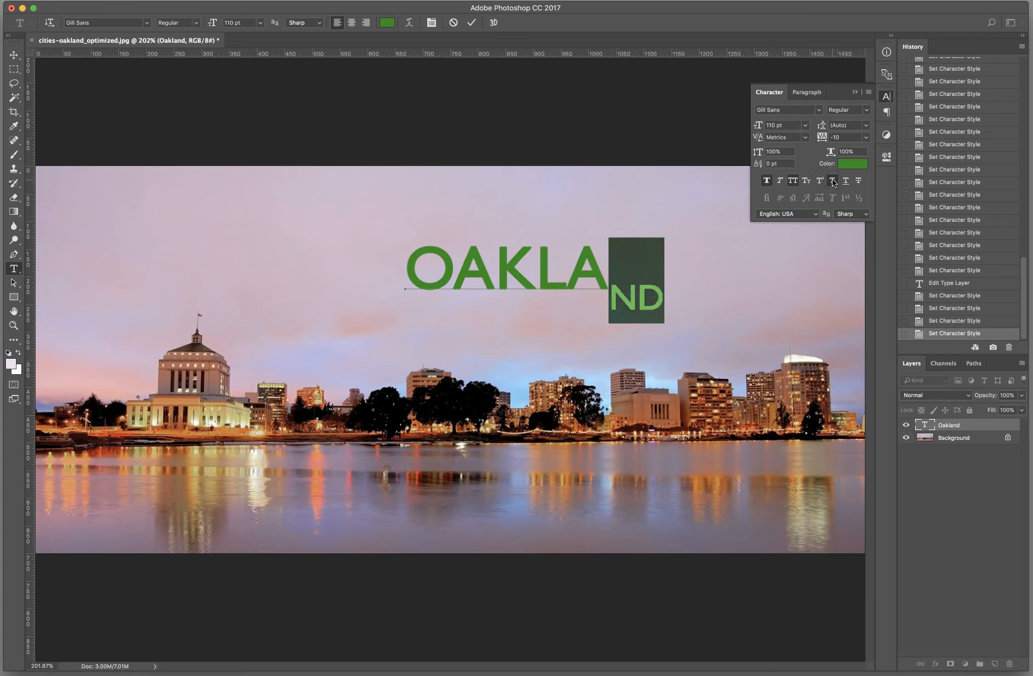
pyautogui.click(833, 180)
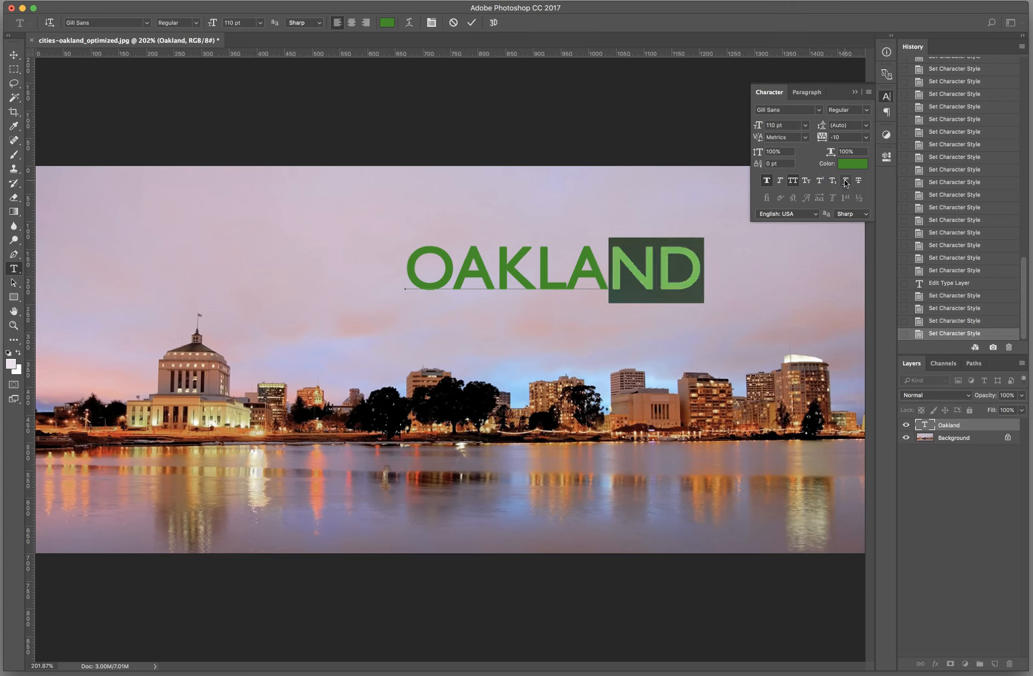
pyautogui.click(652, 229)
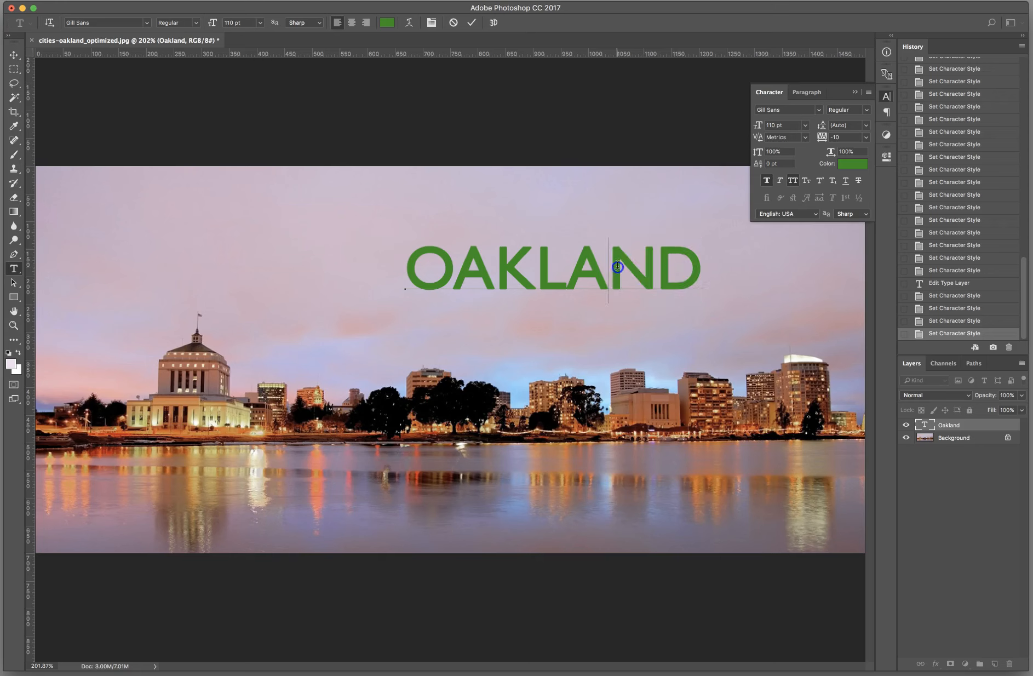
# Step: Try Underline and Strikethrough on the OAKLAND title, turning each off again
pyautogui.click(841, 181)
pyautogui.click(845, 181)
pyautogui.click(857, 181)
pyautogui.click(858, 181)
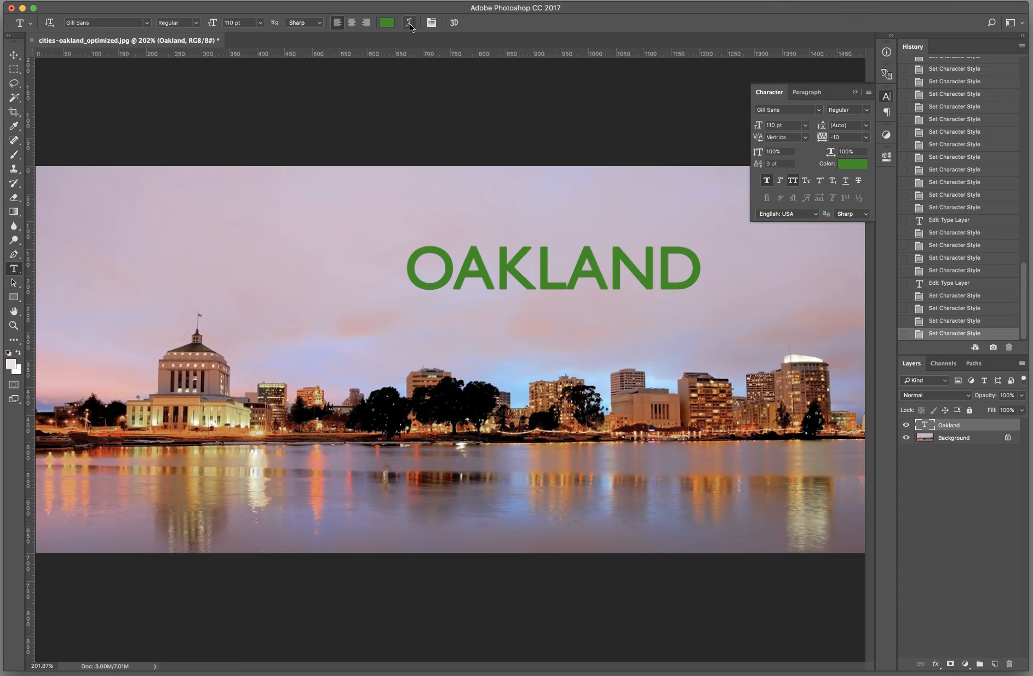
# Step: Add a separate text layer reading "greetings from" above the OAKLAND title and turn off its All Caps
pyautogui.click(313, 235)
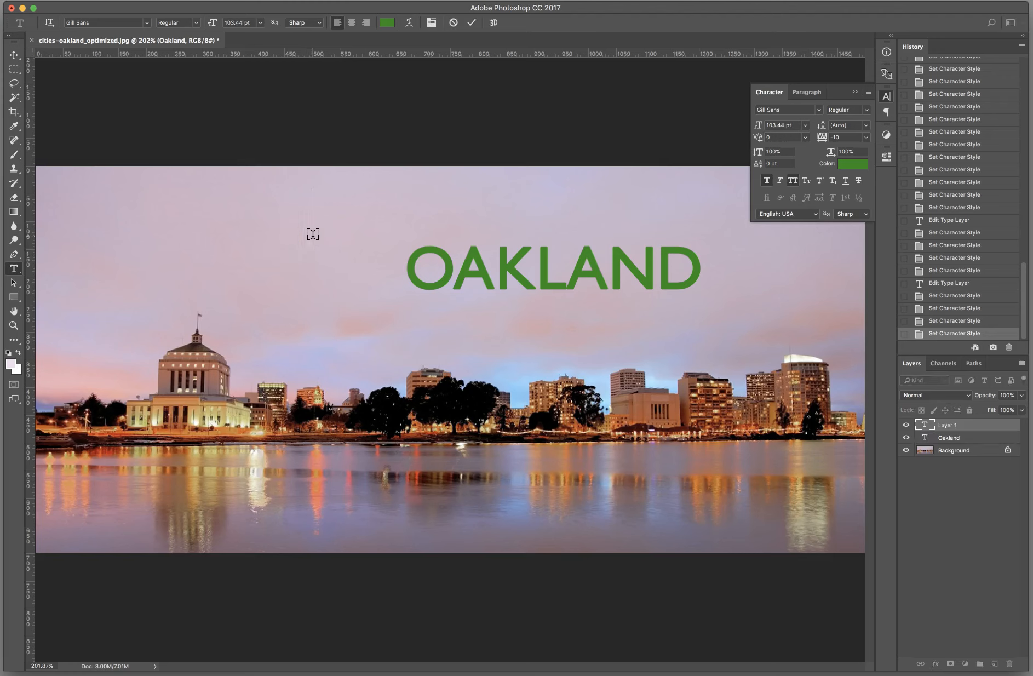
pyautogui.write('GREETING')
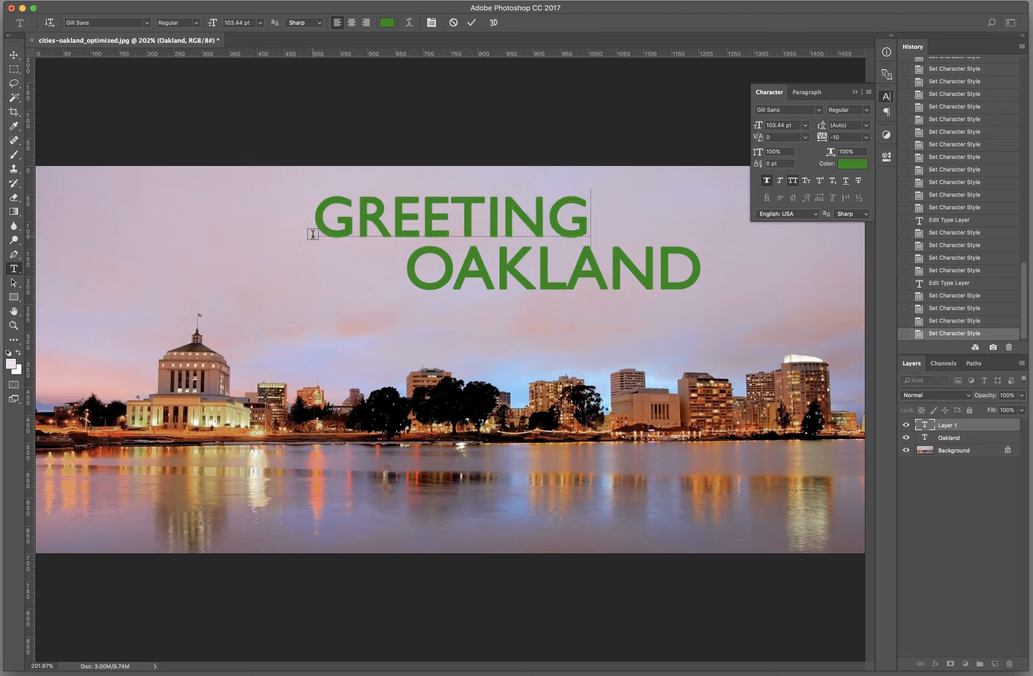
pyautogui.write('S FROM')
pyautogui.click(396, 200)
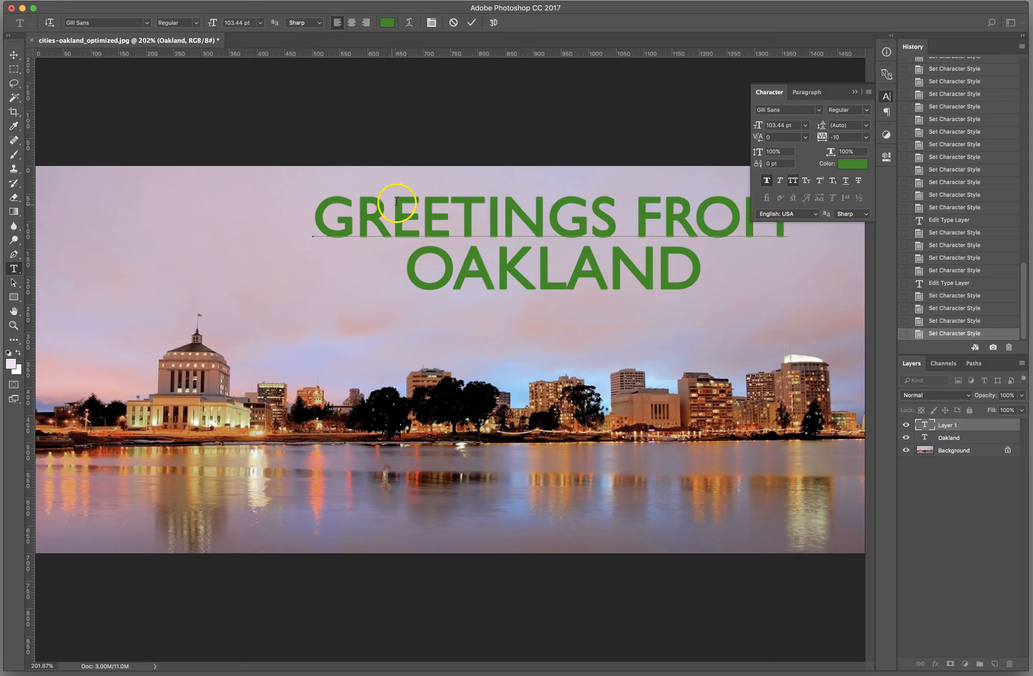
pyautogui.click(471, 22)
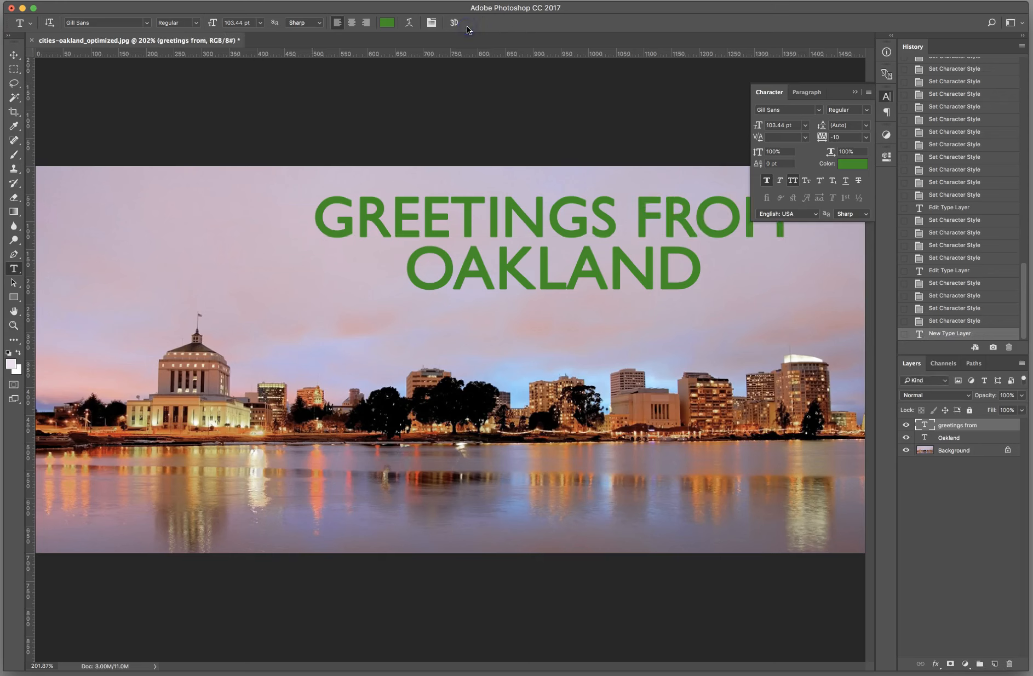
pyautogui.click(792, 182)
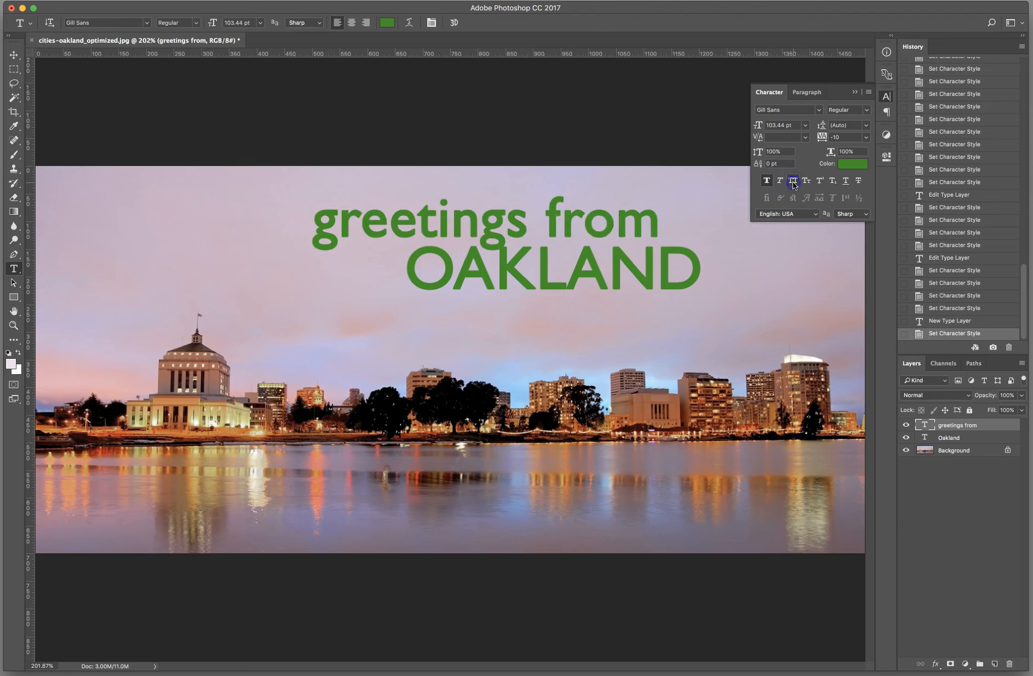
# Step: Turn off Faux Bold on the "greetings from" text and set its font to Brush Script MT
pyautogui.click(768, 181)
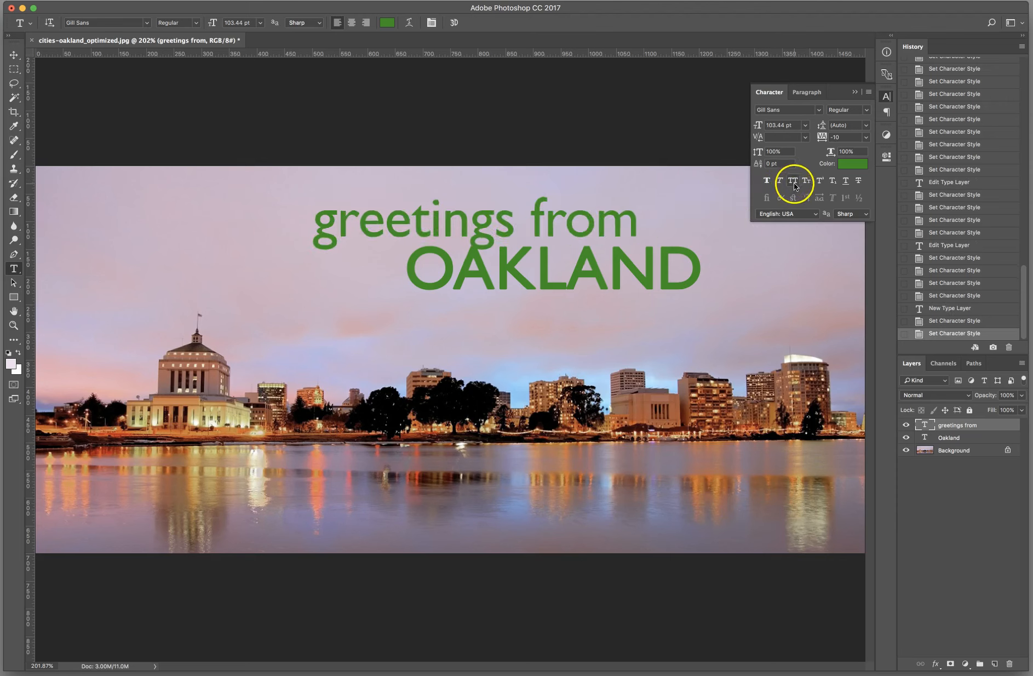
pyautogui.click(92, 21)
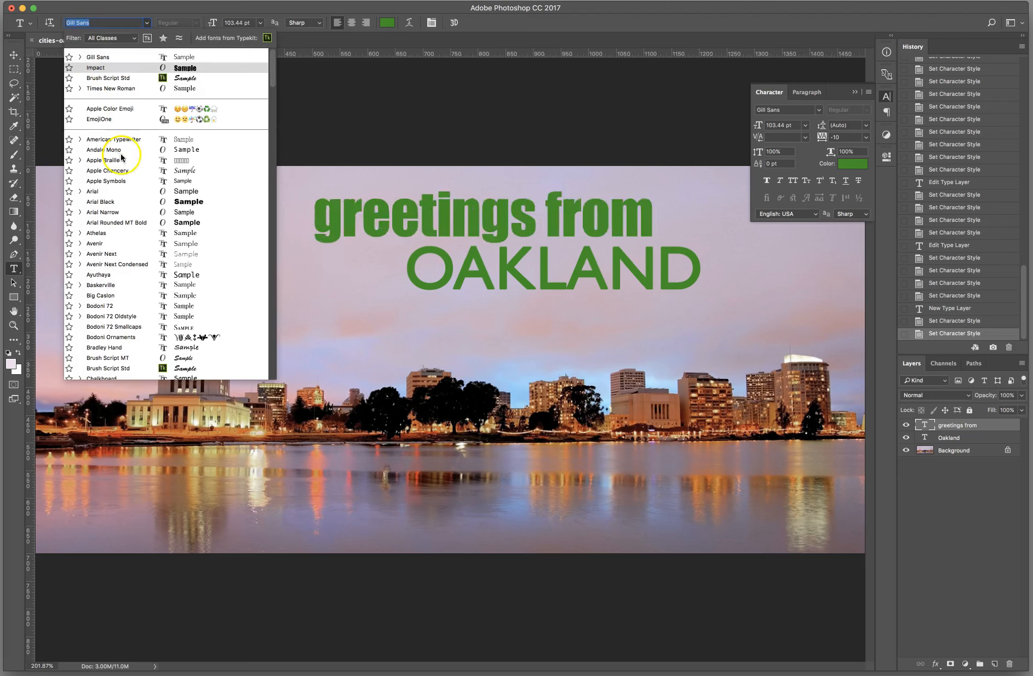
pyautogui.click(119, 358)
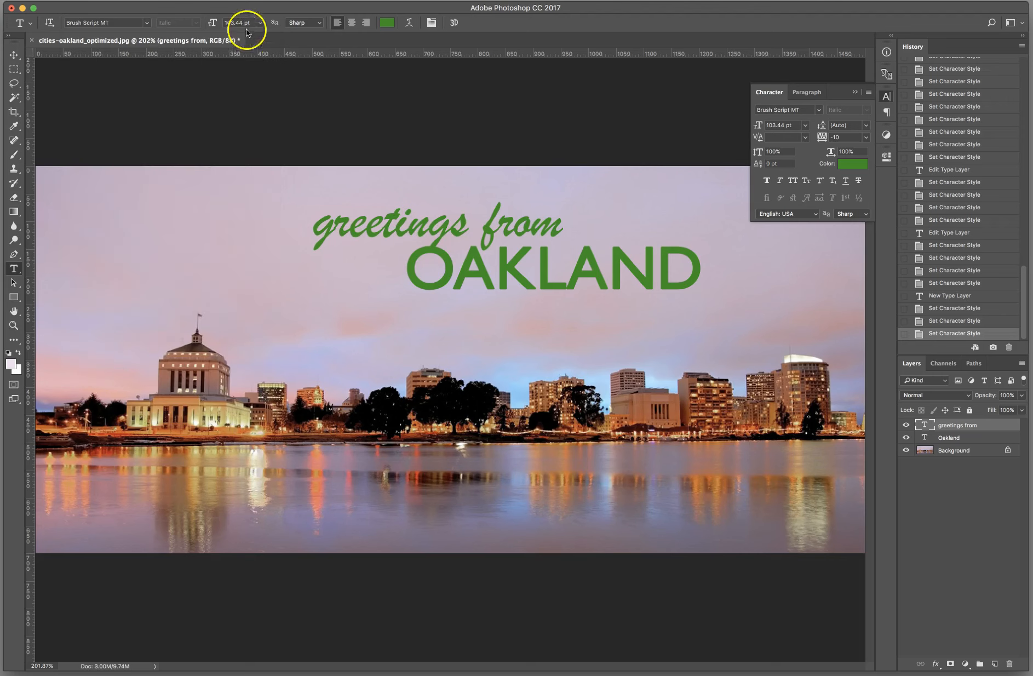
# Step: Reduce the "greetings from" text to 67.44 pt and move it slightly up and to the right
pyautogui.moveTo(213, 23)
pyautogui.mouseDown()
pyautogui.moveTo(172, 22)
pyautogui.moveTo(217, 24)
pyautogui.mouseUp()
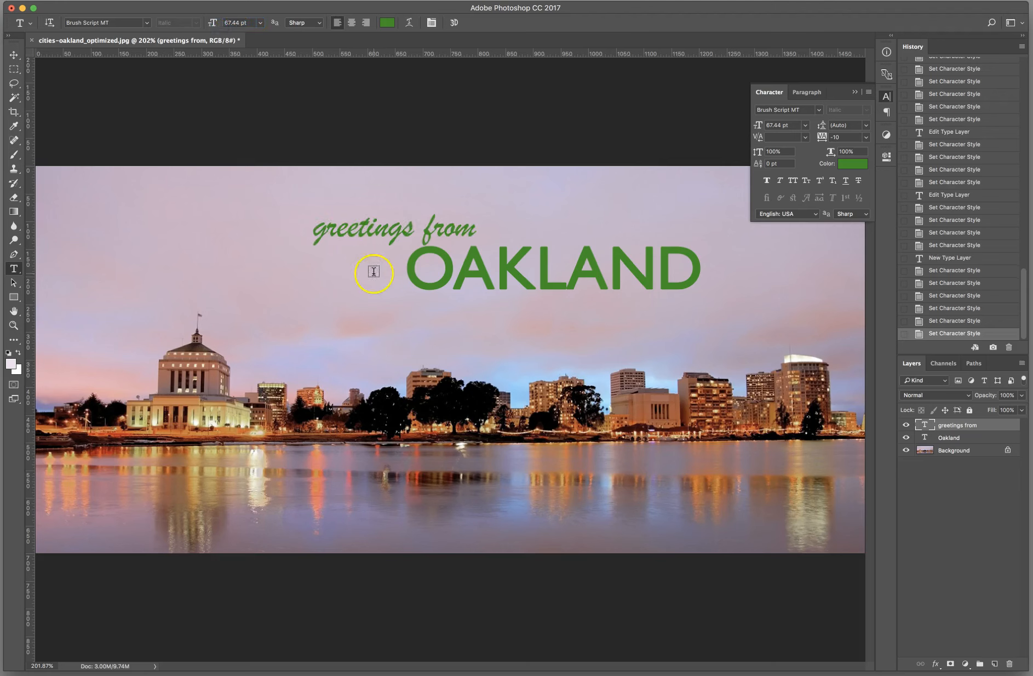
pyautogui.moveTo(392, 233); pyautogui.dragTo(405, 226)
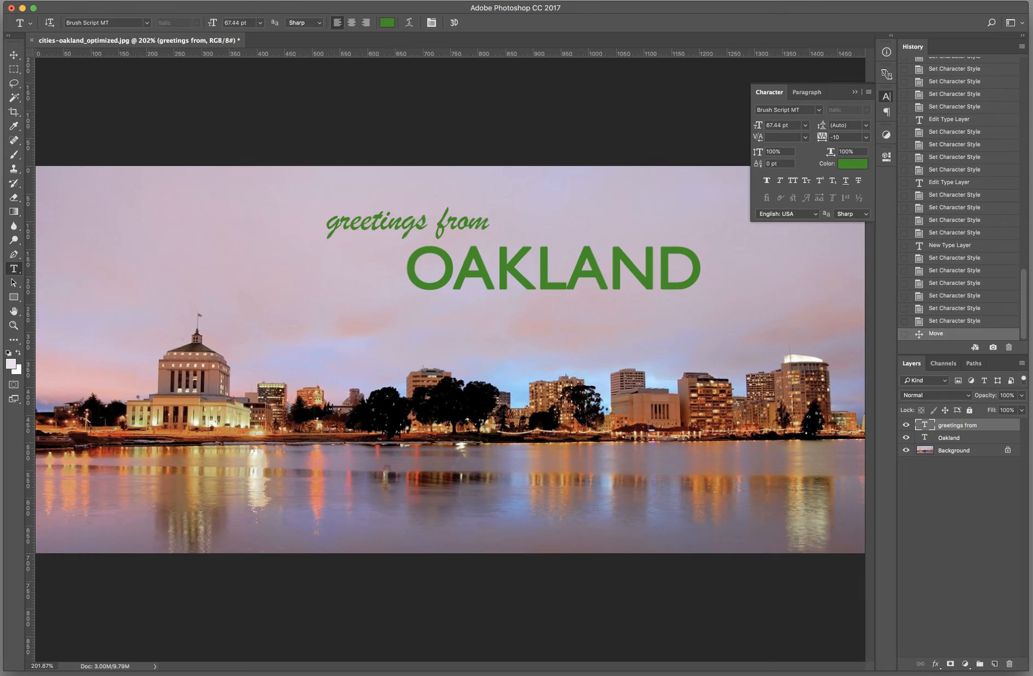
# Step: Change the color of the "greetings from" text to bright yellow, #f3fb0c
pyautogui.click(388, 22)
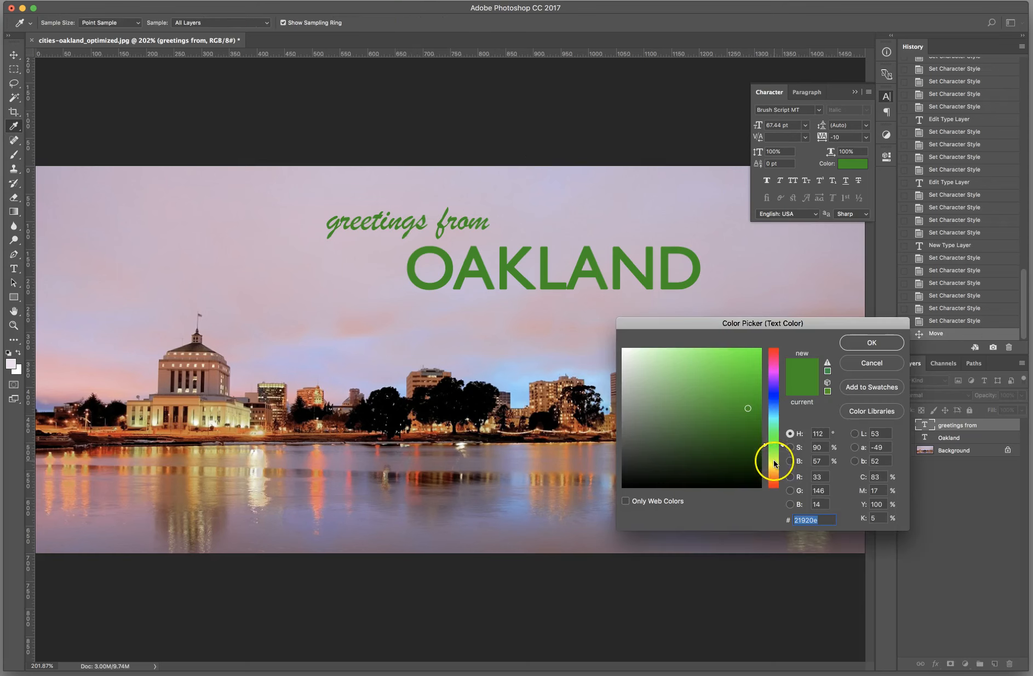
pyautogui.click(774, 463)
pyautogui.click(755, 351)
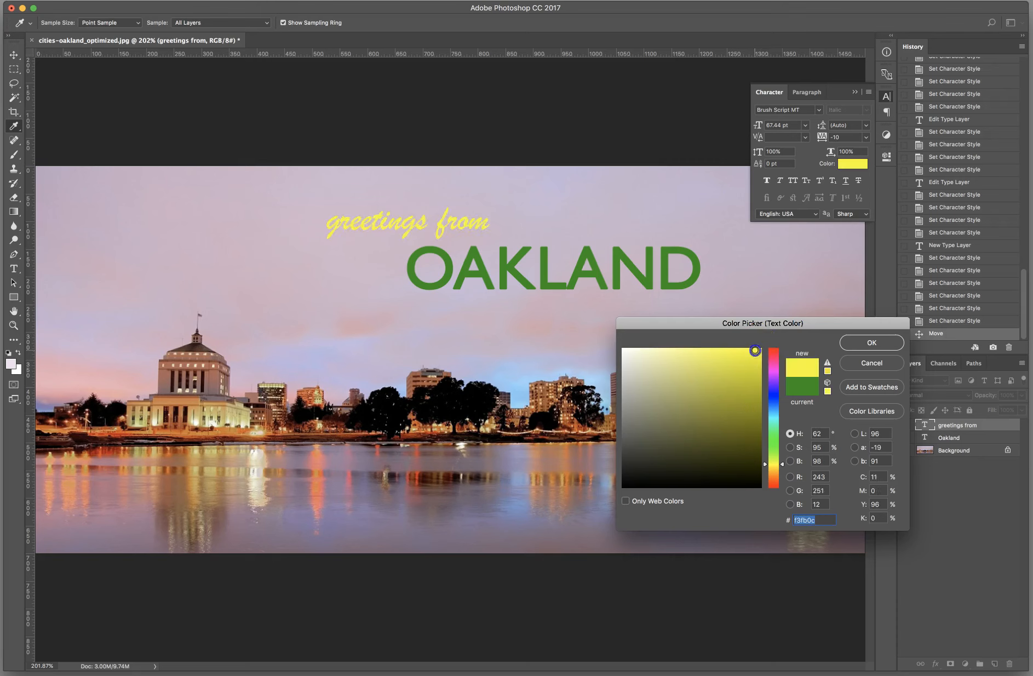
pyautogui.click(892, 351)
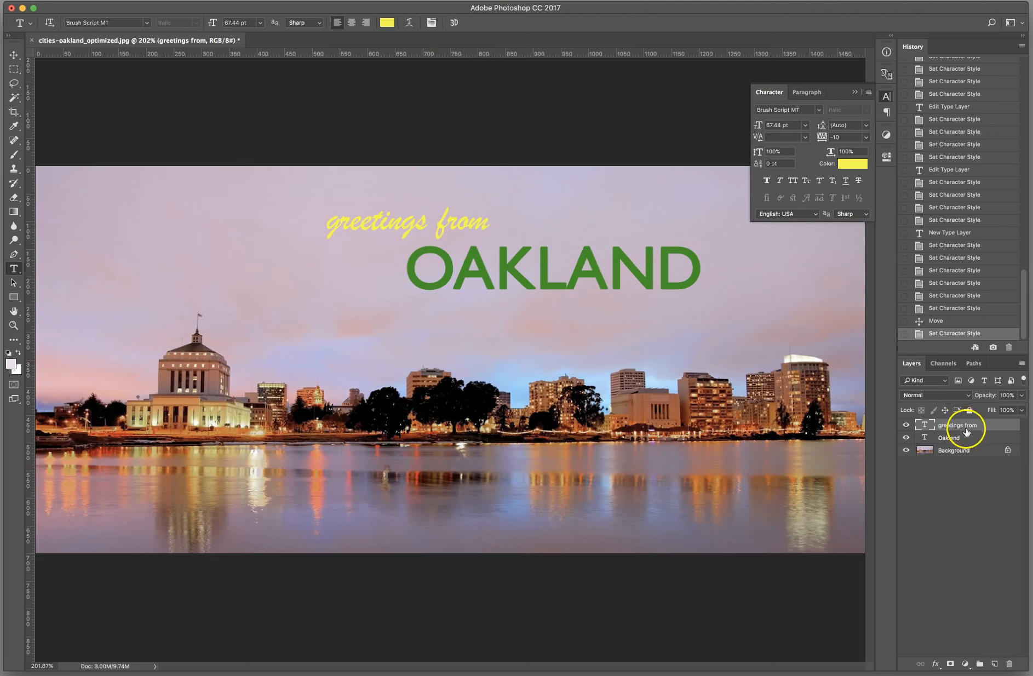
# Step: Open Warp Text for the "greetings from" layer, keep the dialog clear of the lettering, and choose the Arc style
pyautogui.click(409, 23)
pyautogui.moveTo(533, 269); pyautogui.dragTo(168, 253)
pyautogui.click(219, 266)
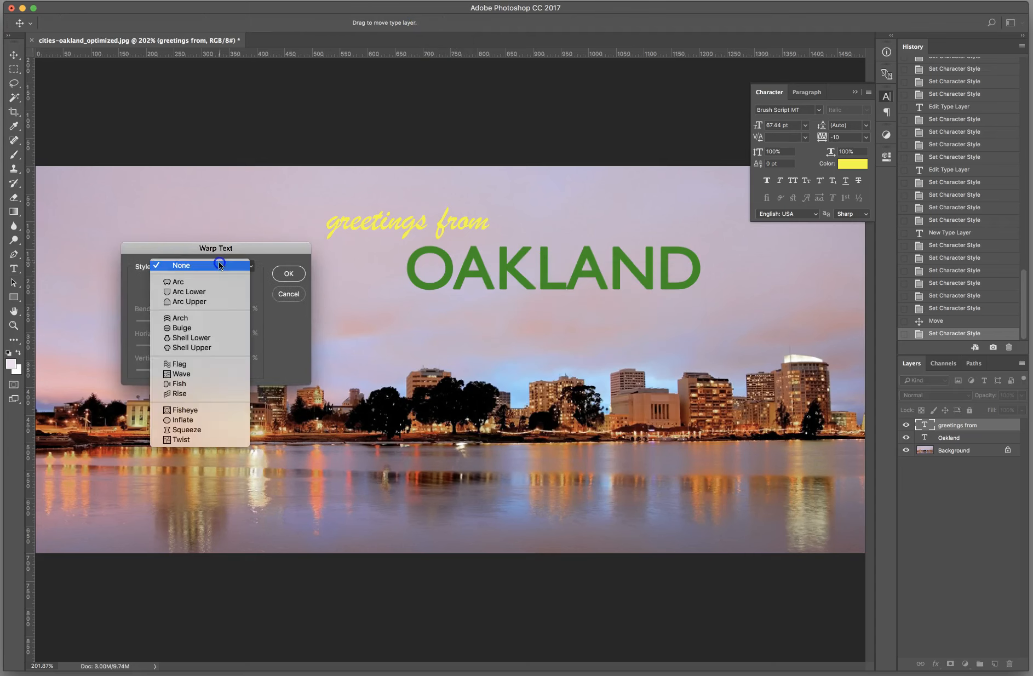
pyautogui.click(186, 282)
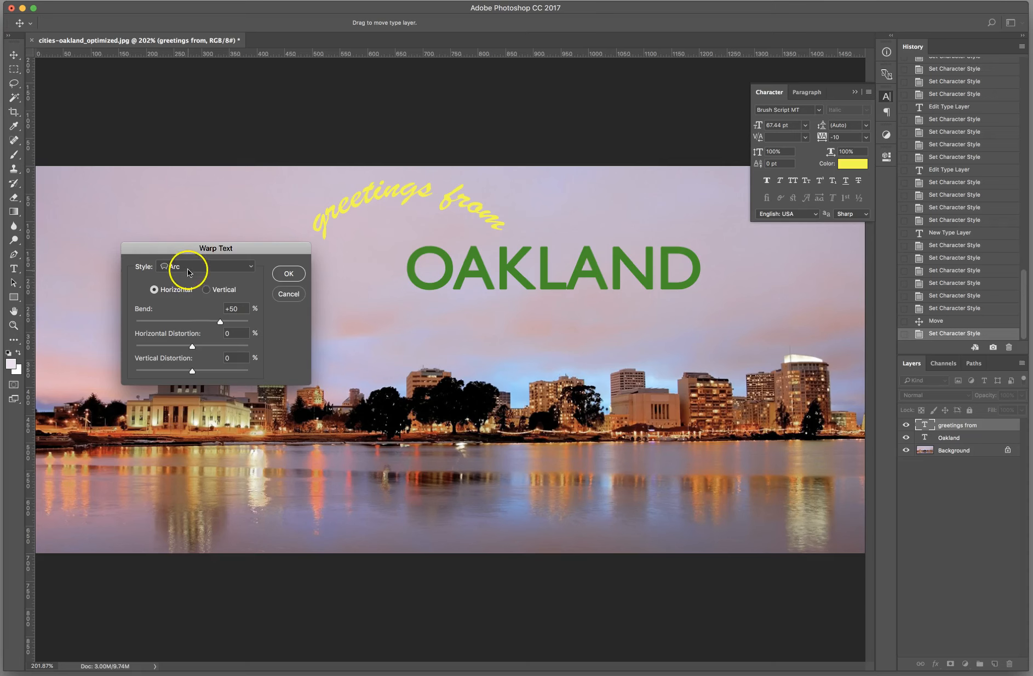
# Step: Preview the Arch, Arc Upper, Shell Lower and Shell Upper warp styles on the "greetings from" text
pyautogui.click(188, 271)
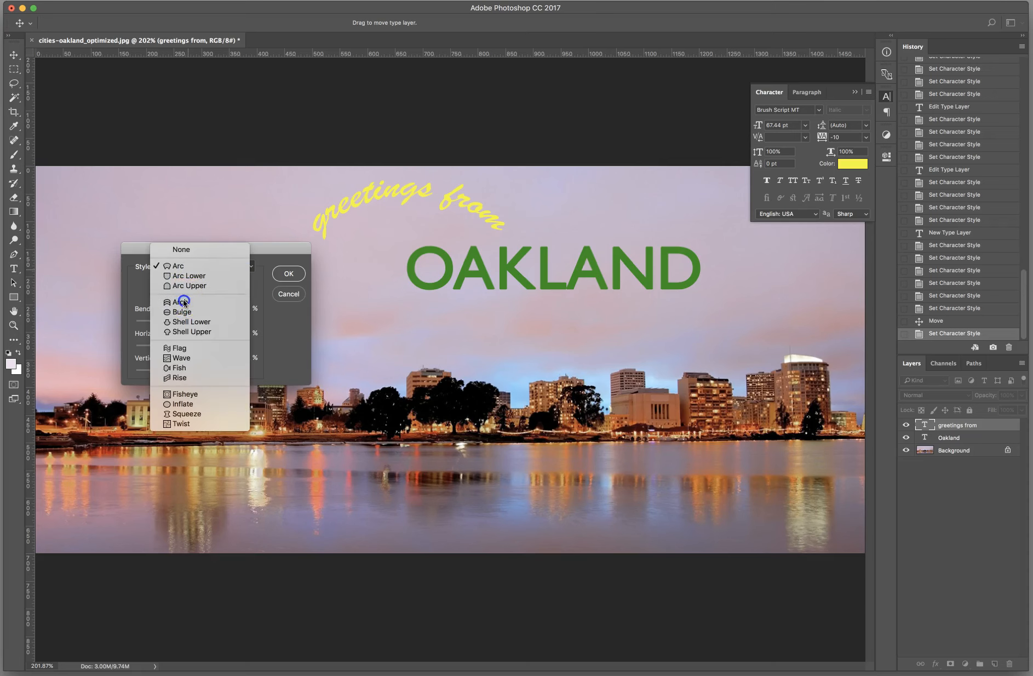
pyautogui.click(184, 302)
pyautogui.click(196, 266)
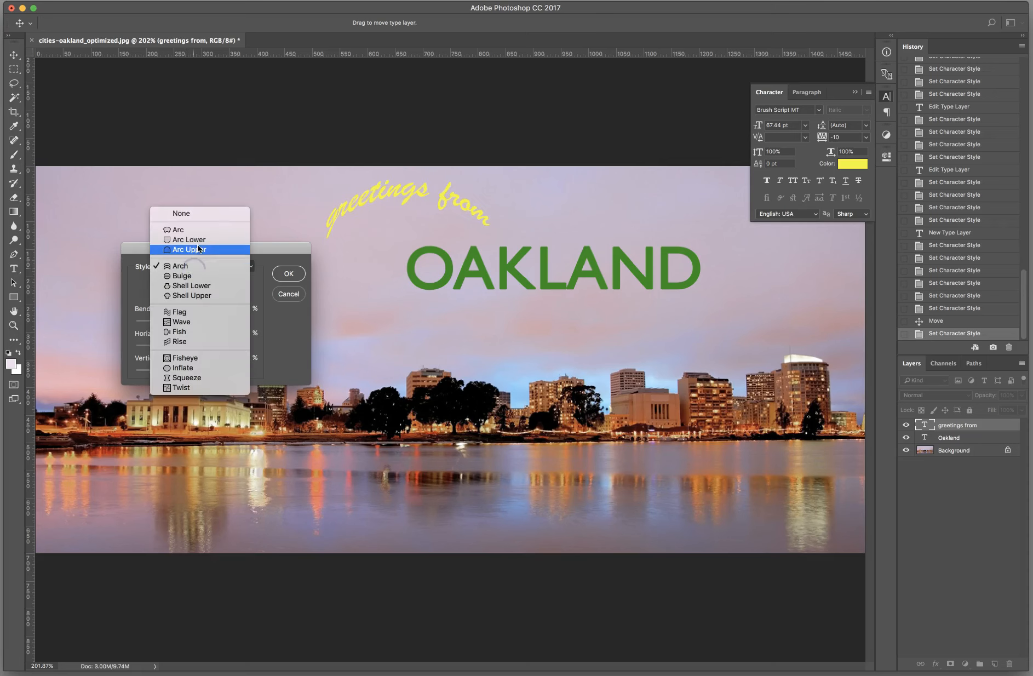
pyautogui.click(197, 249)
pyautogui.click(197, 266)
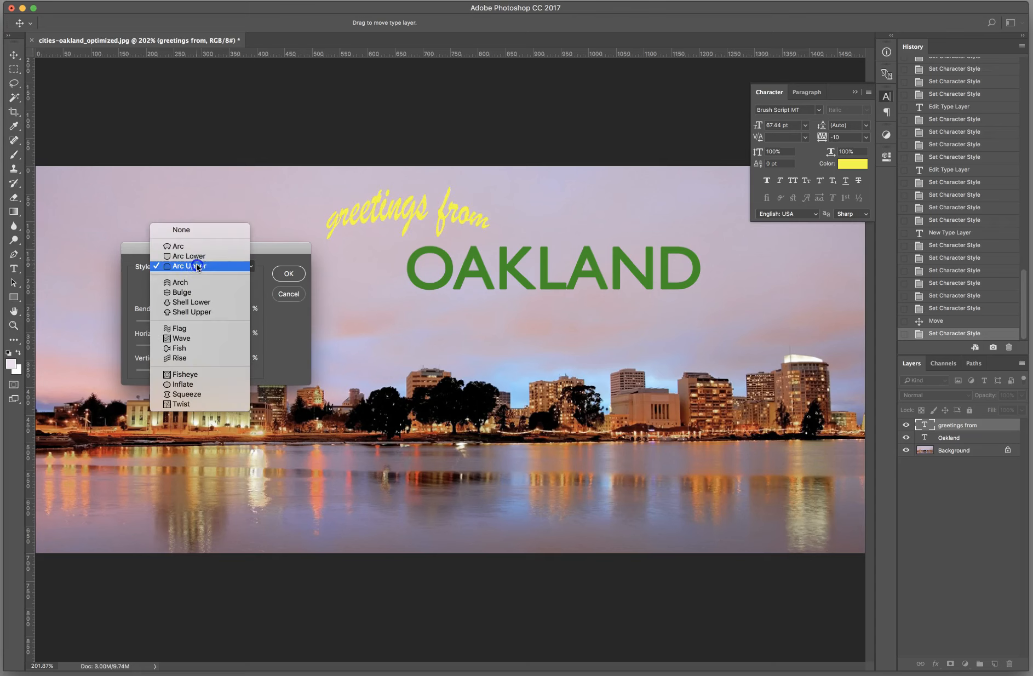
pyautogui.click(192, 303)
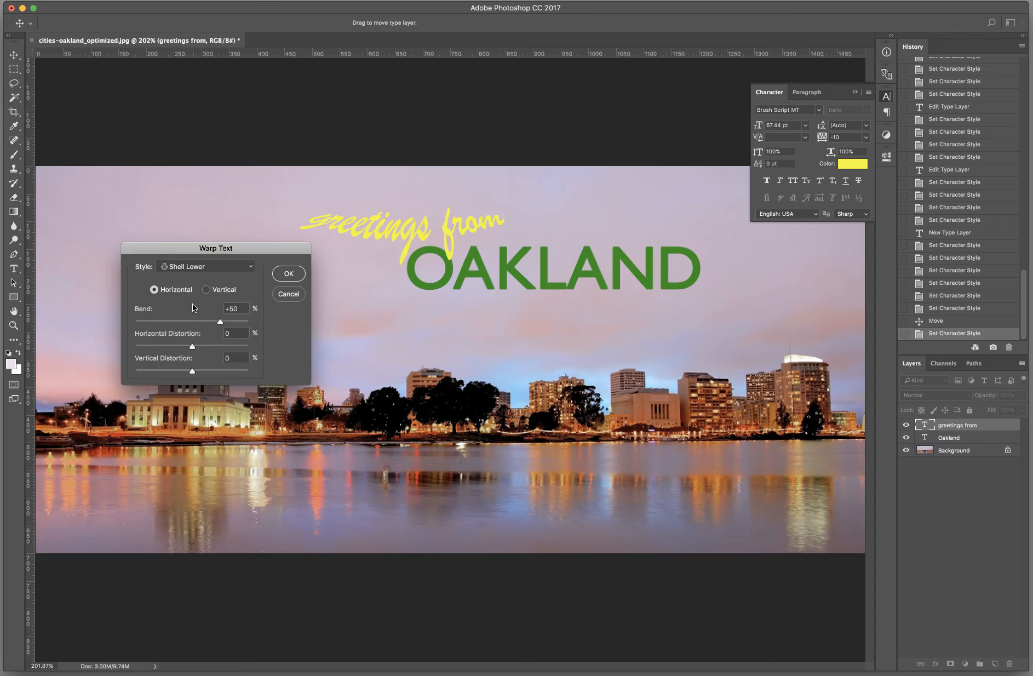
pyautogui.click(198, 267)
pyautogui.click(198, 277)
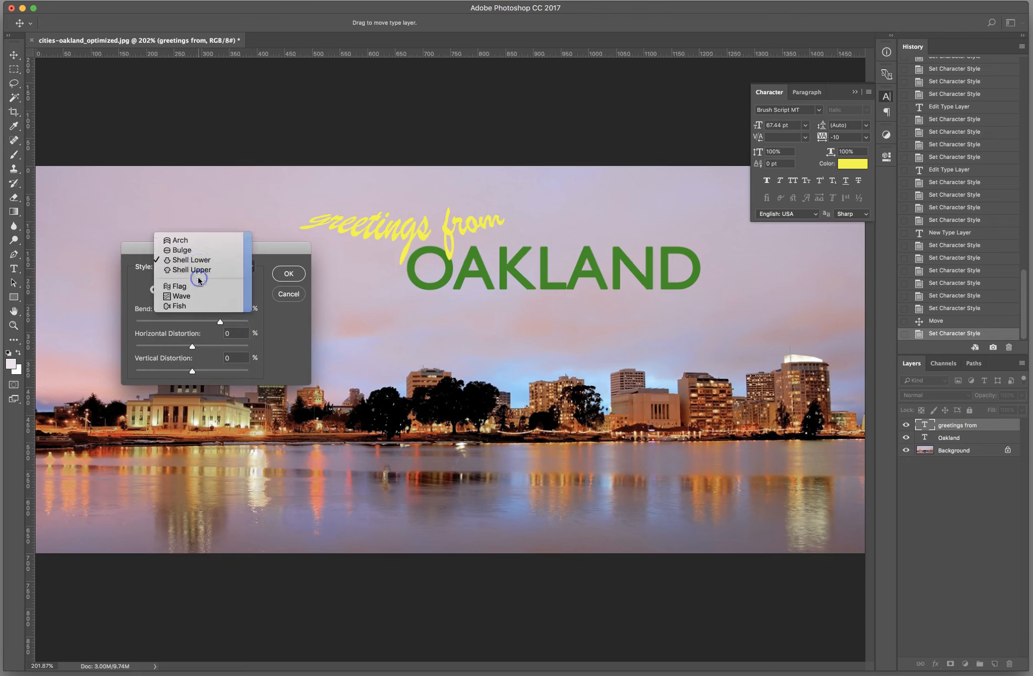
pyautogui.click(198, 268)
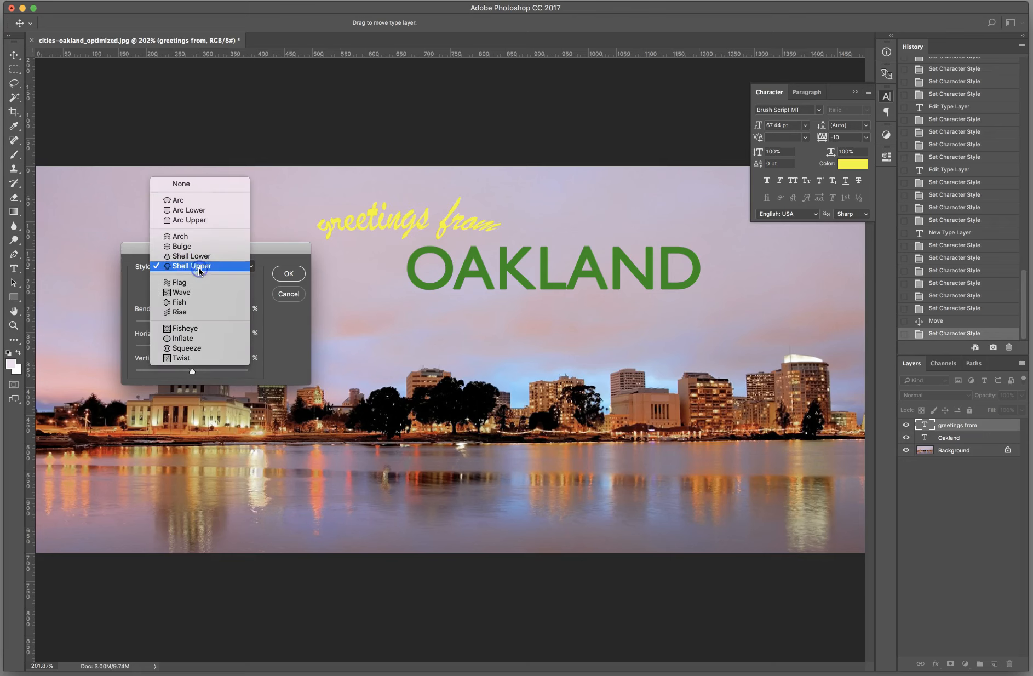
# Step: Preview the Wave, Flag, Fish and Rise warp styles on the "greetings from" text
pyautogui.click(195, 297)
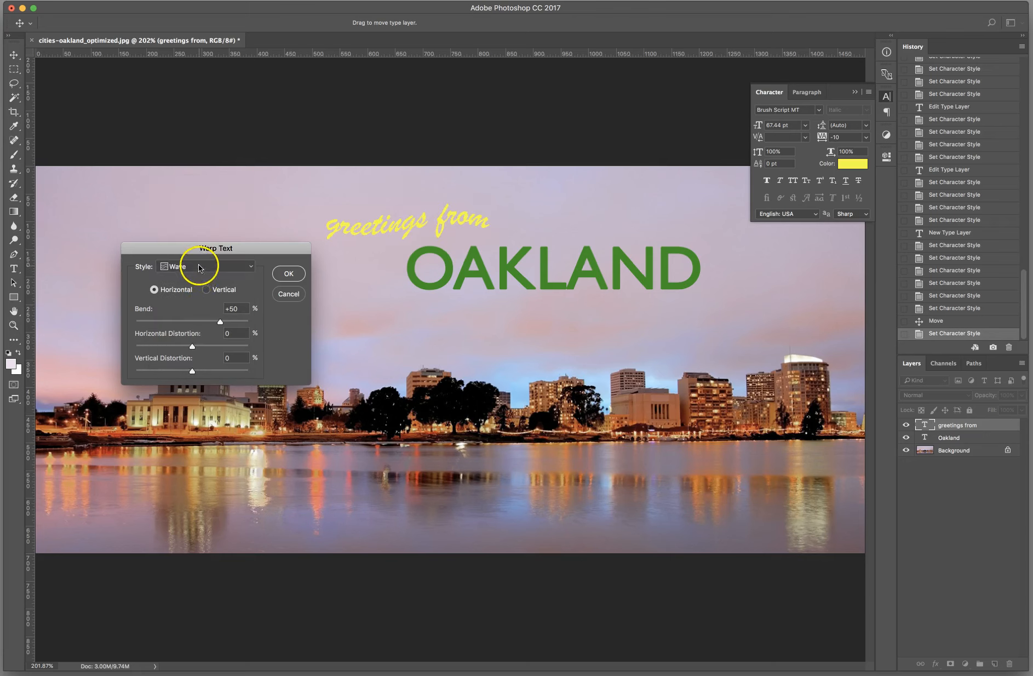
pyautogui.click(199, 268)
pyautogui.click(199, 256)
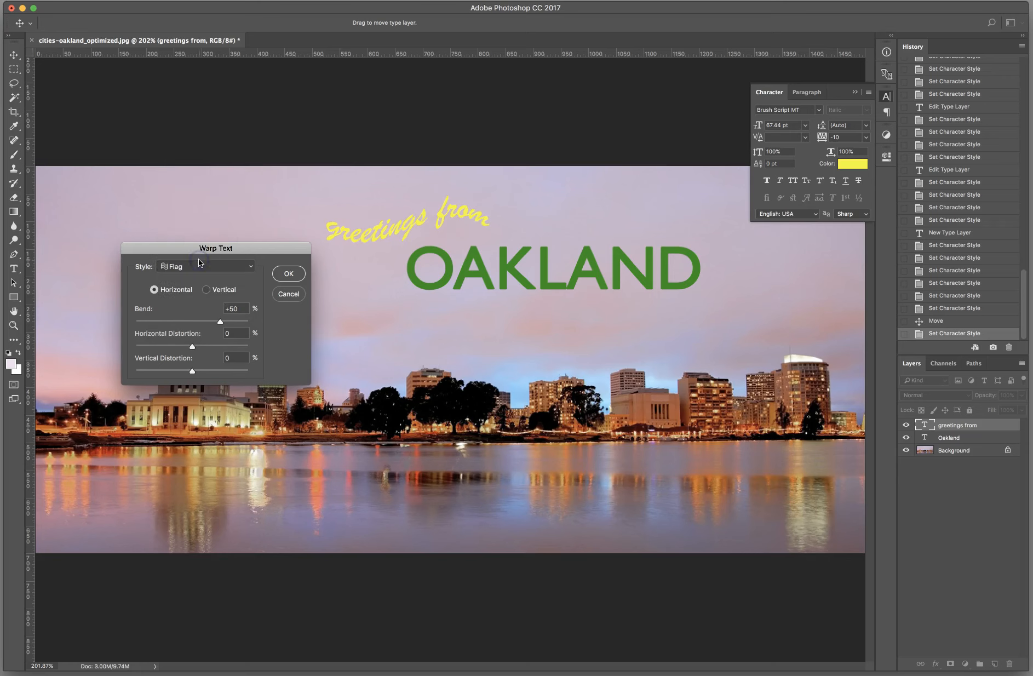
pyautogui.click(199, 265)
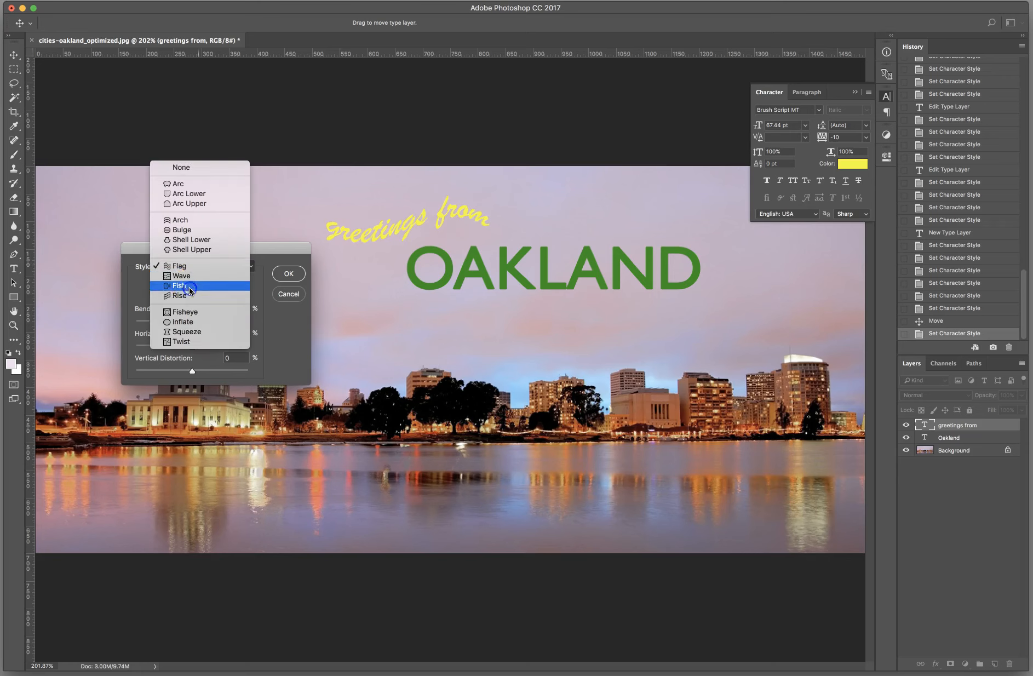
pyautogui.click(190, 290)
pyautogui.click(194, 267)
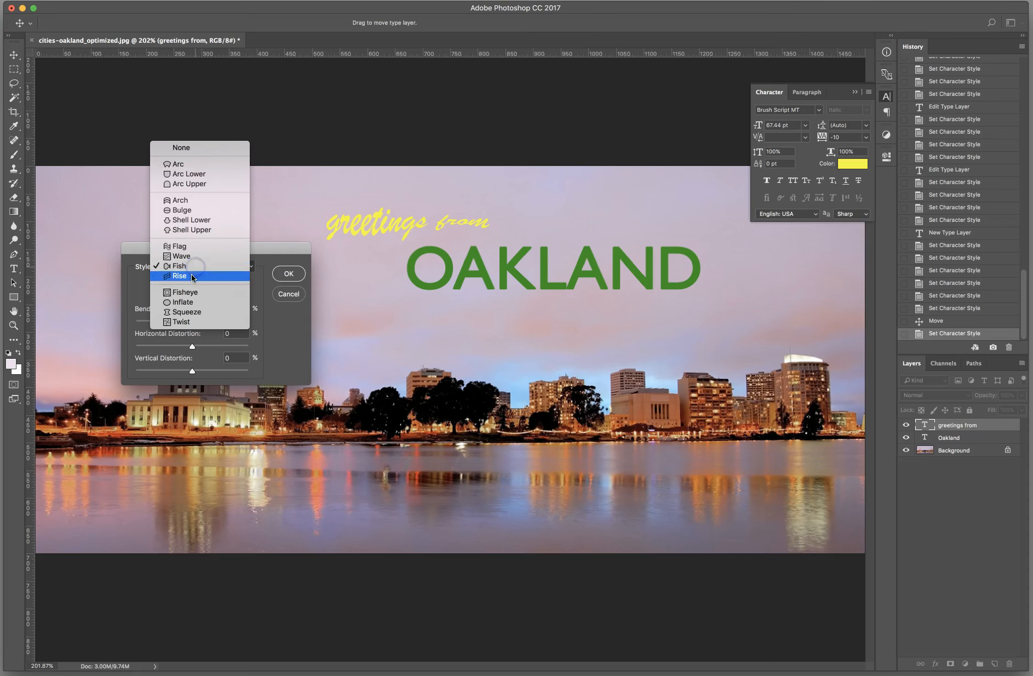
pyautogui.click(191, 277)
# Step: Preview the Fisheye, Squeeze, Inflate and Twist warp styles, and return the "greetings from" text to Arc
pyautogui.click(194, 267)
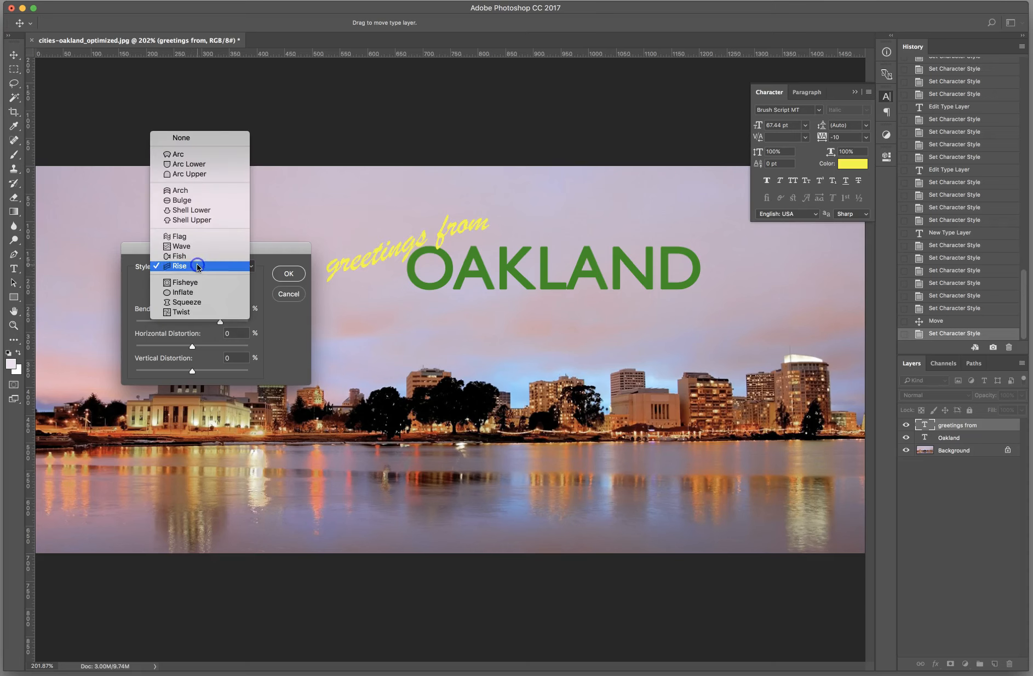
pyautogui.click(190, 285)
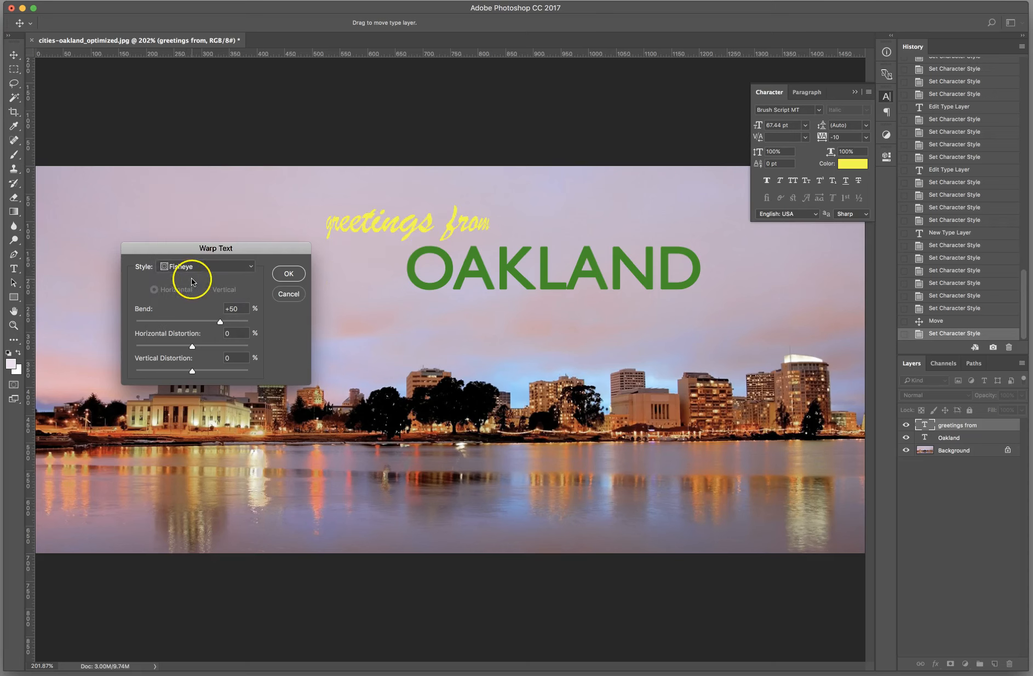
pyautogui.click(192, 272)
pyautogui.click(189, 286)
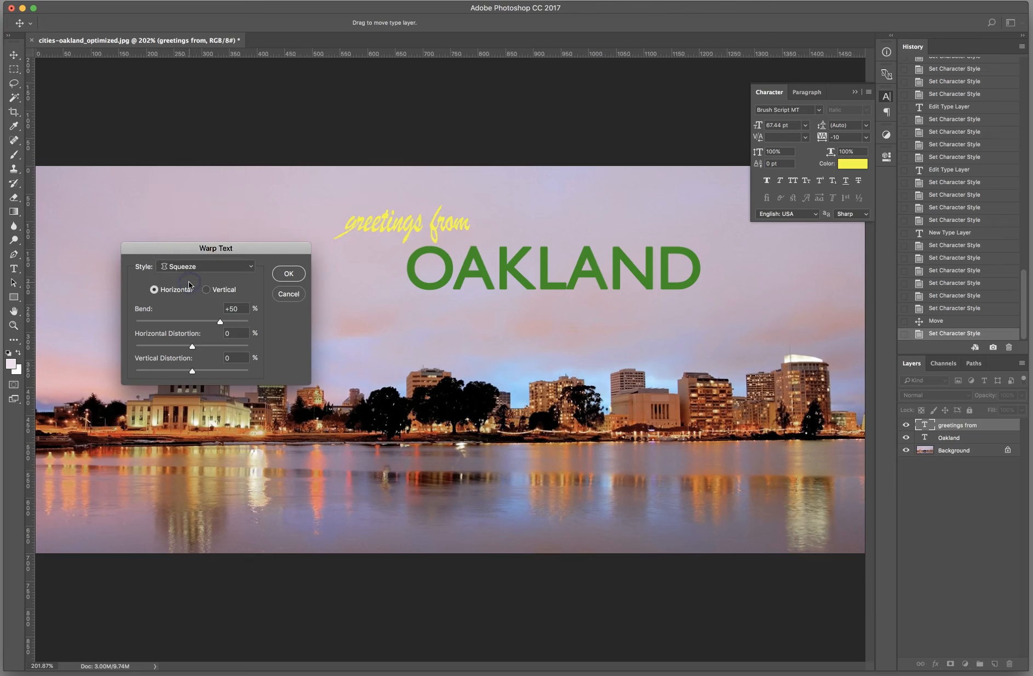
pyautogui.click(196, 271)
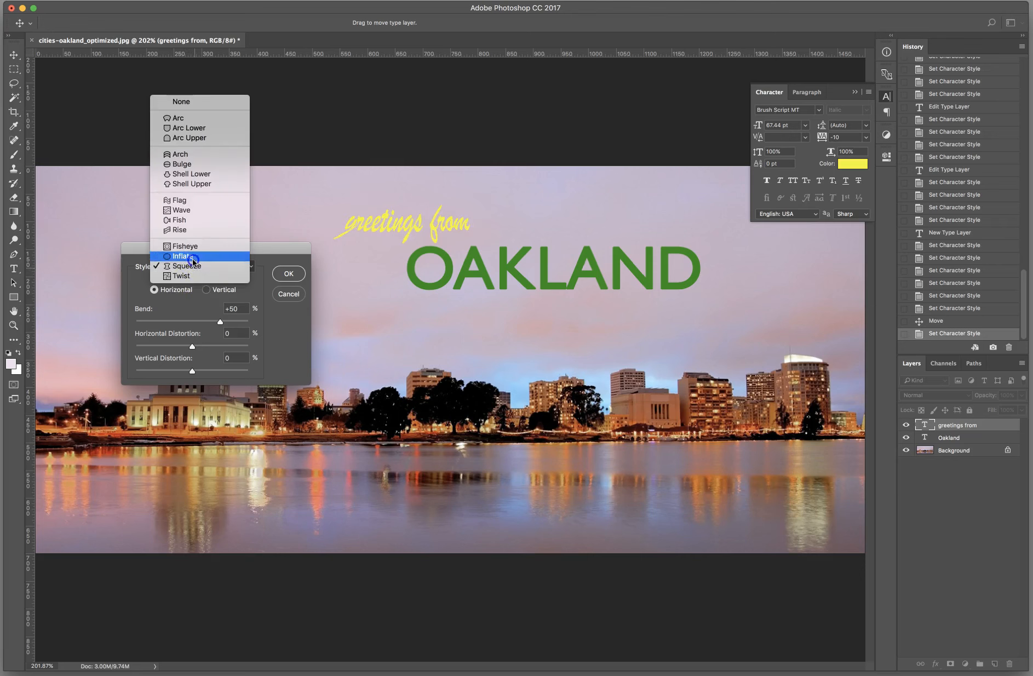
pyautogui.click(193, 258)
pyautogui.click(193, 263)
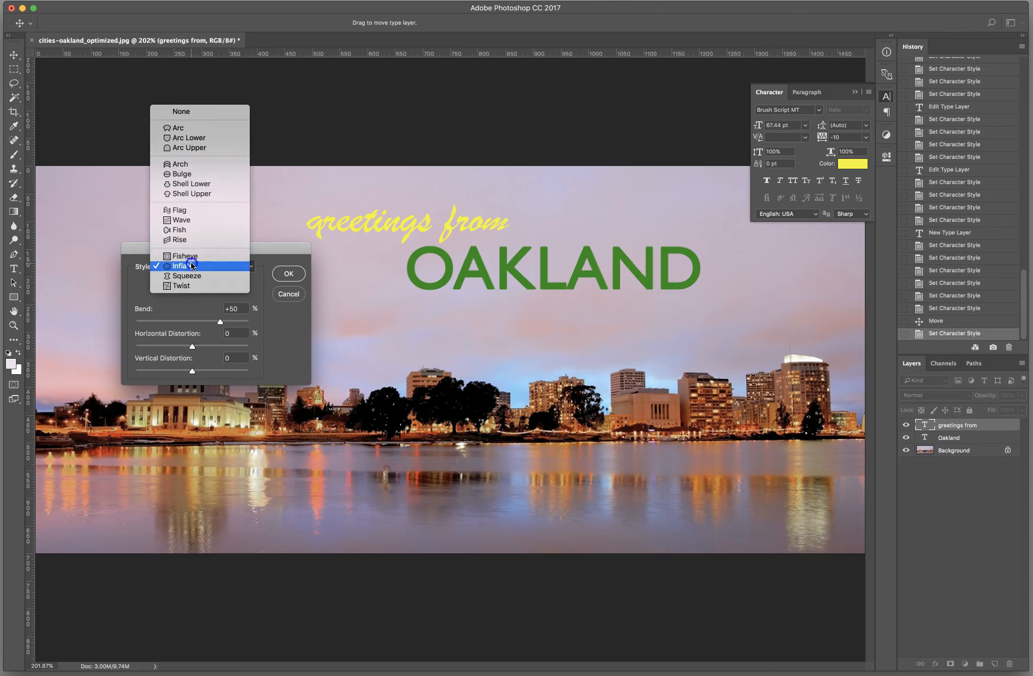
pyautogui.click(184, 287)
pyautogui.click(187, 267)
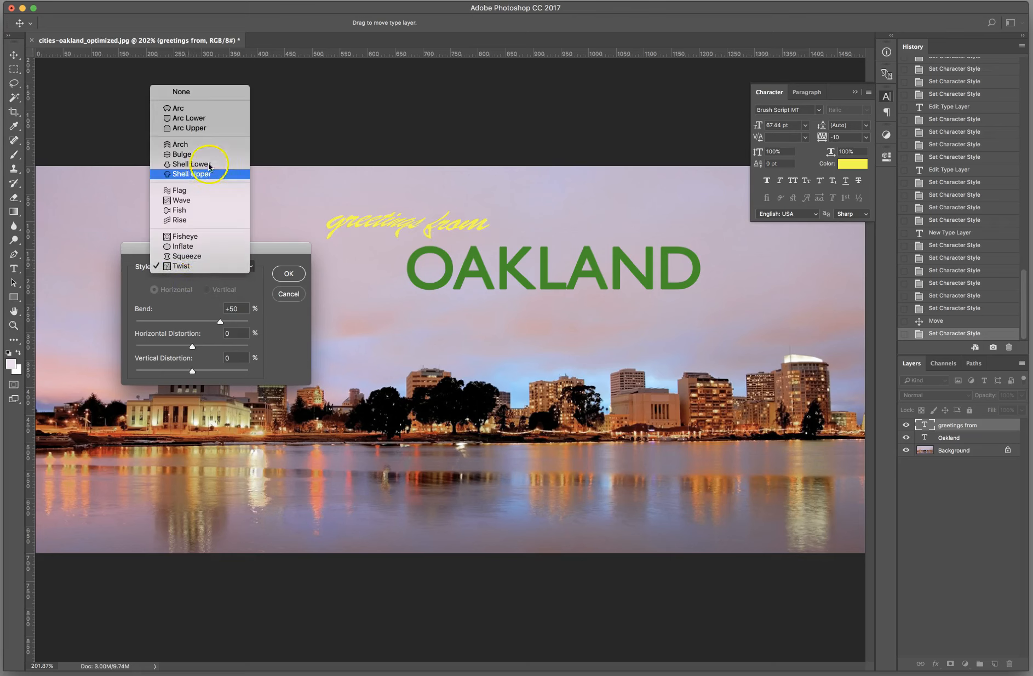
pyautogui.click(214, 114)
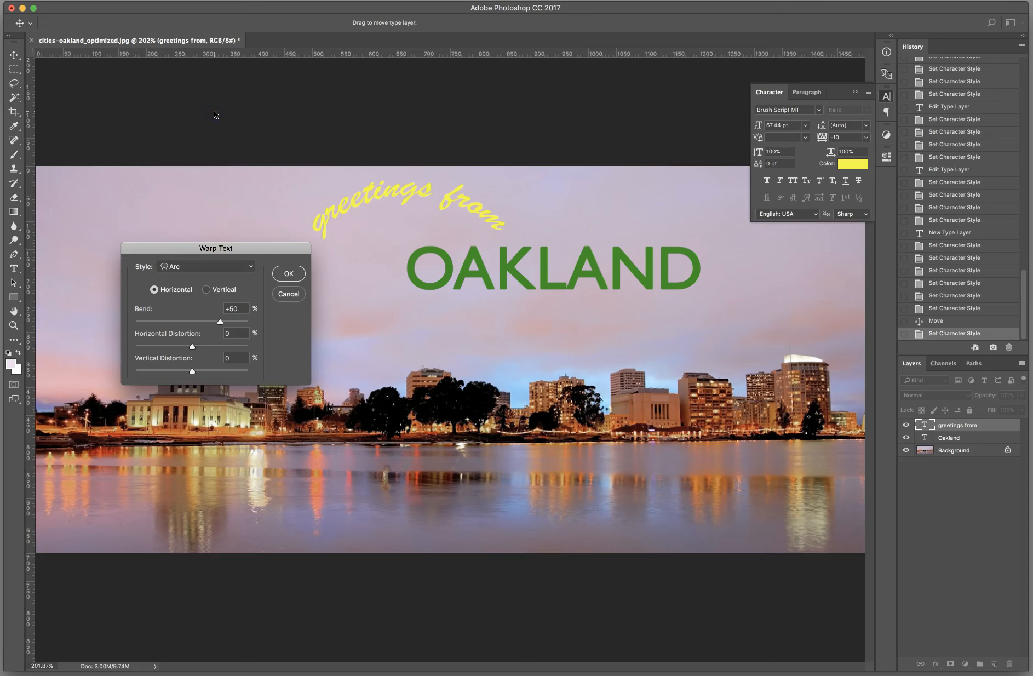
# Step: Try a +24% bend with horizontal distortion of -44% and some vertical distortion on the Arc warp, resetting both distortions to 0
pyautogui.moveTo(208, 247); pyautogui.dragTo(205, 271)
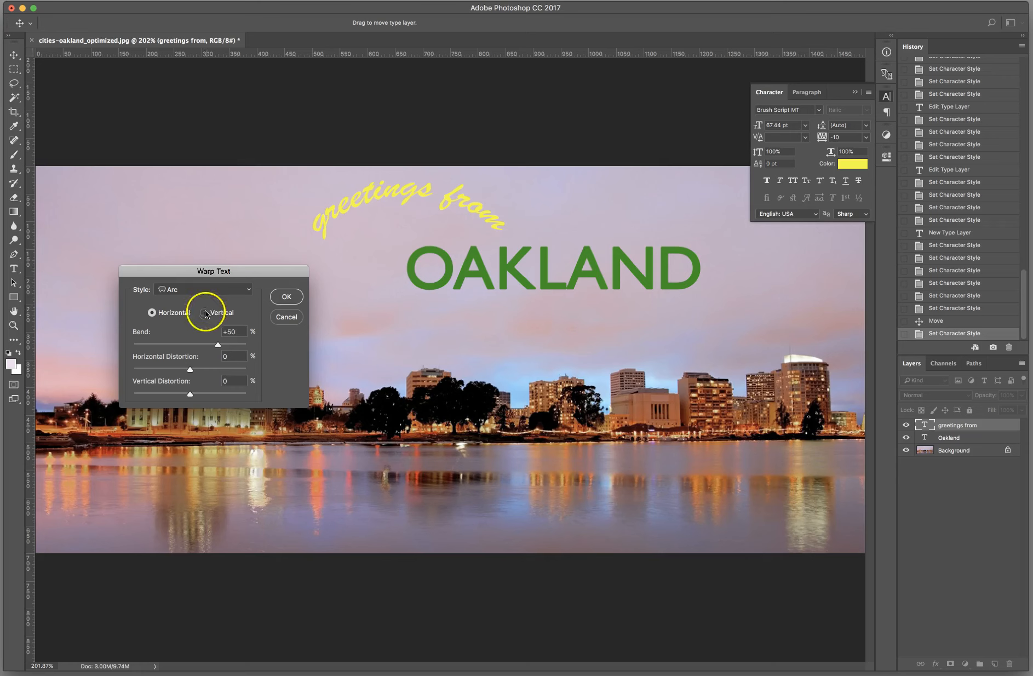
pyautogui.click(217, 346)
pyautogui.moveTo(217, 346); pyautogui.dragTo(165, 371)
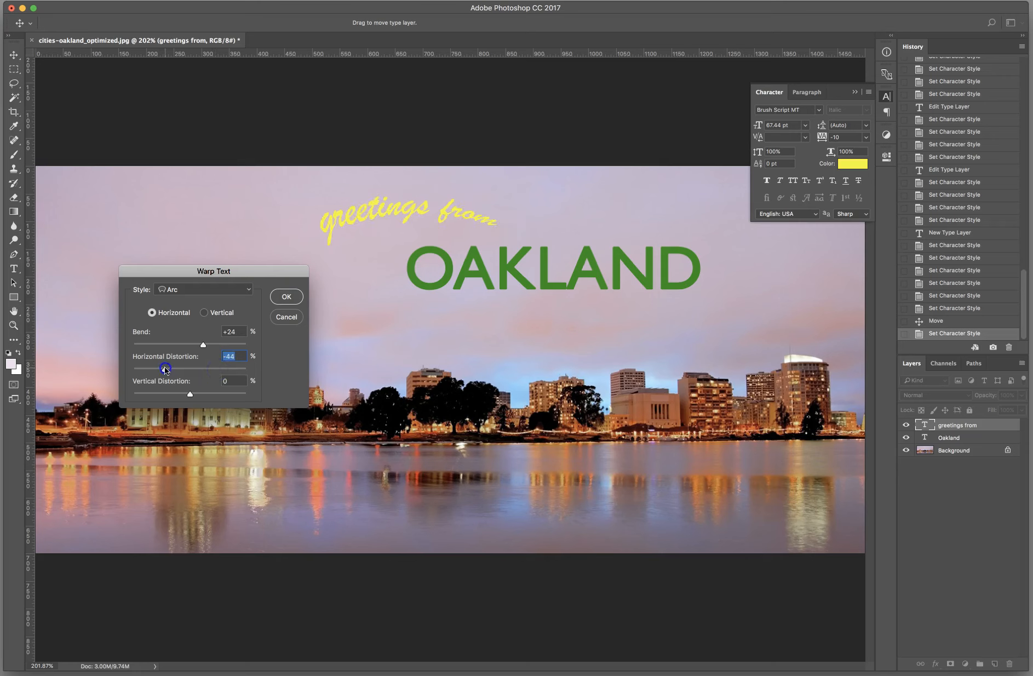
pyautogui.click(190, 394)
pyautogui.moveTo(189, 395)
pyautogui.mouseDown()
pyautogui.moveTo(170, 398)
pyautogui.moveTo(211, 401)
pyautogui.moveTo(185, 396)
pyautogui.moveTo(166, 369)
pyautogui.moveTo(185, 374)
pyautogui.mouseUp()
# Step: Set the Arc warp's bend to +29% and apply it to the "greetings from" text
pyautogui.moveTo(169, 346); pyautogui.dragTo(192, 349)
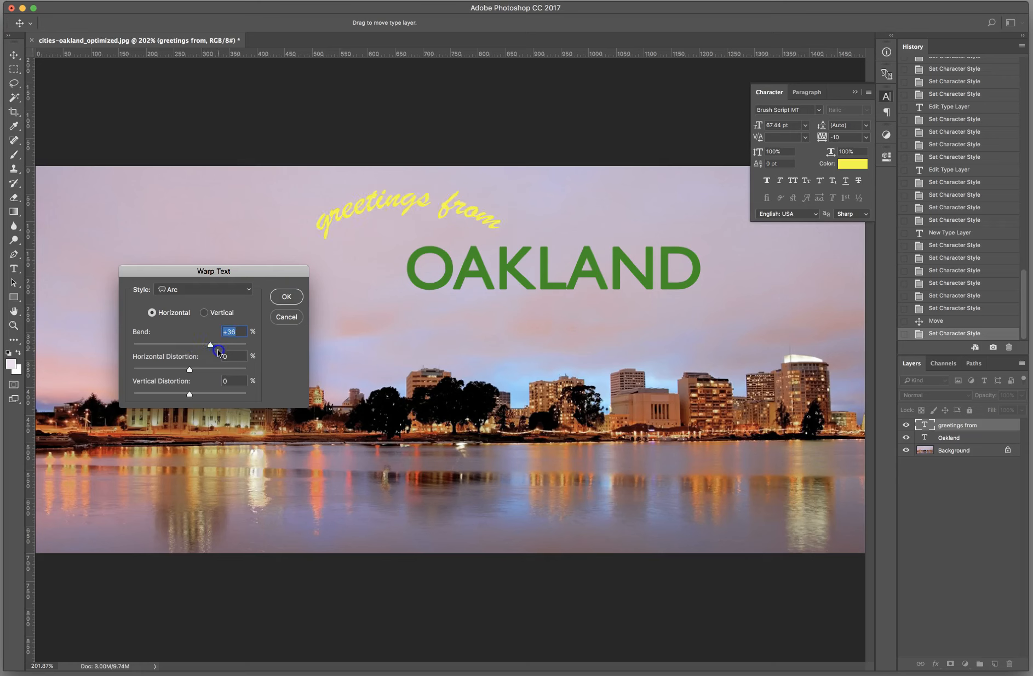
pyautogui.moveTo(215, 347); pyautogui.dragTo(207, 348)
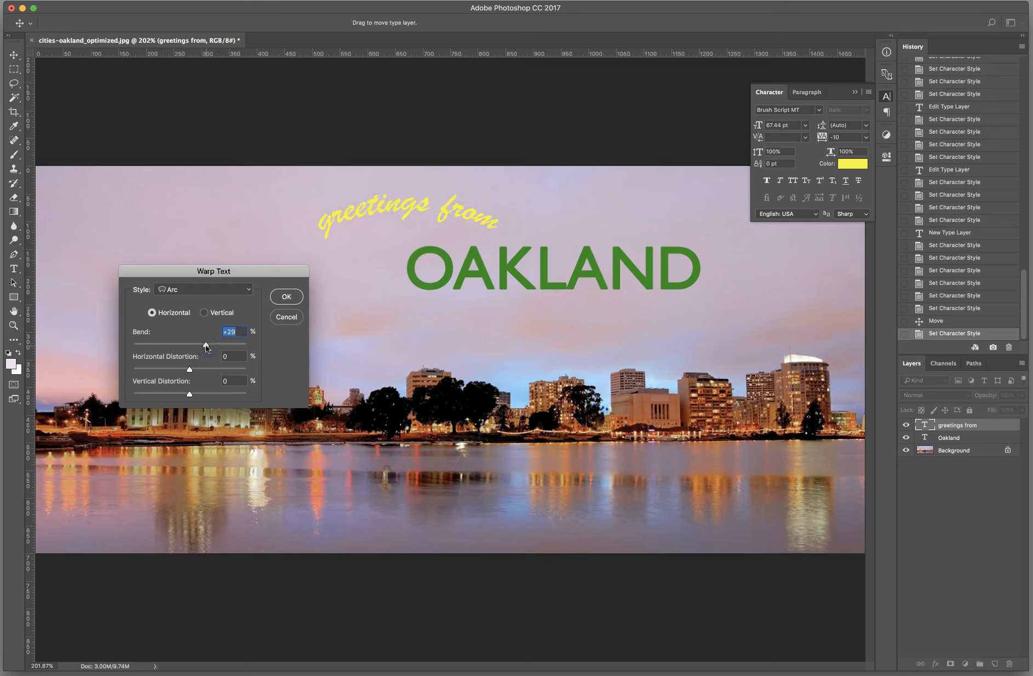
pyautogui.click(286, 298)
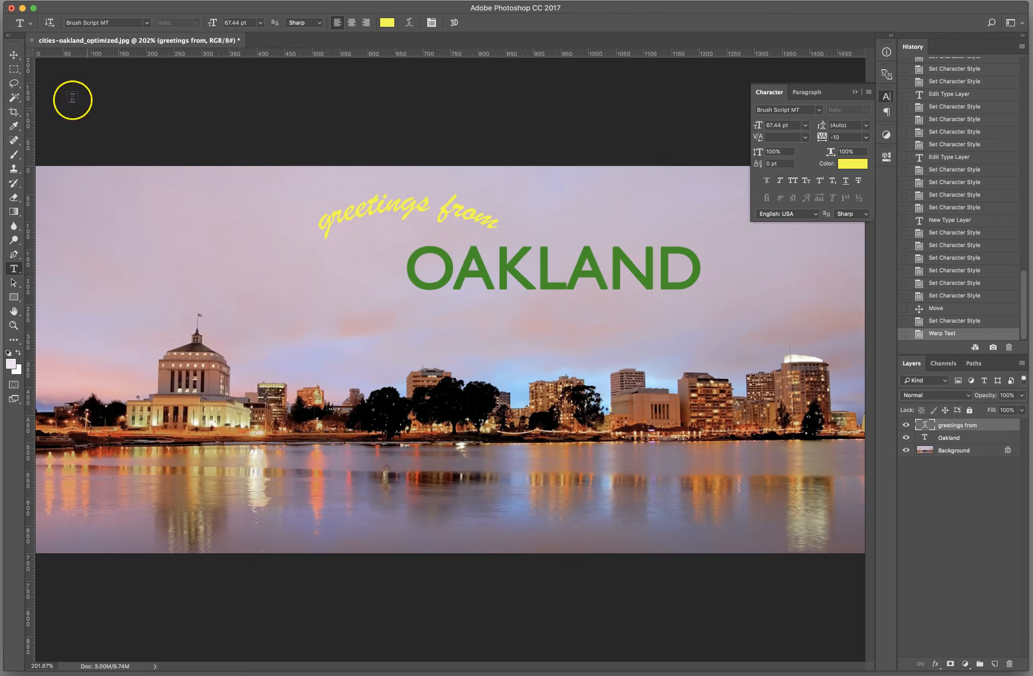
# Step: Rotate the arched "greetings from" text counterclockwise, position it around the upper left of the O in OAKLAND, and return to the Type tool
pyautogui.click(15, 55)
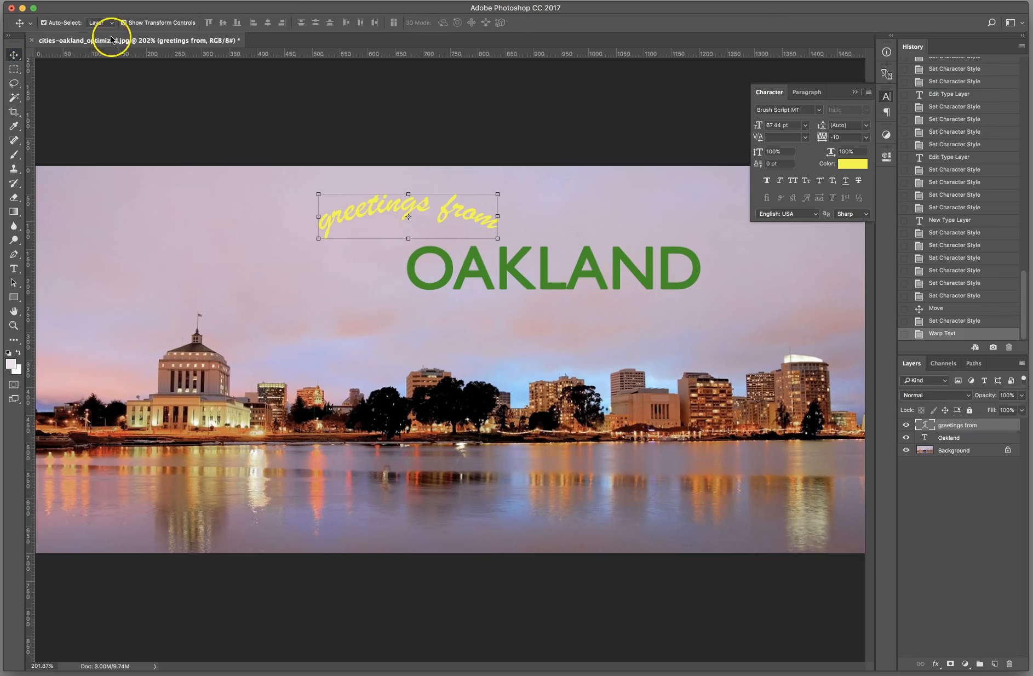
pyautogui.moveTo(310, 182); pyautogui.dragTo(367, 247)
pyautogui.moveTo(369, 247); pyautogui.dragTo(376, 247)
pyautogui.press('Return')
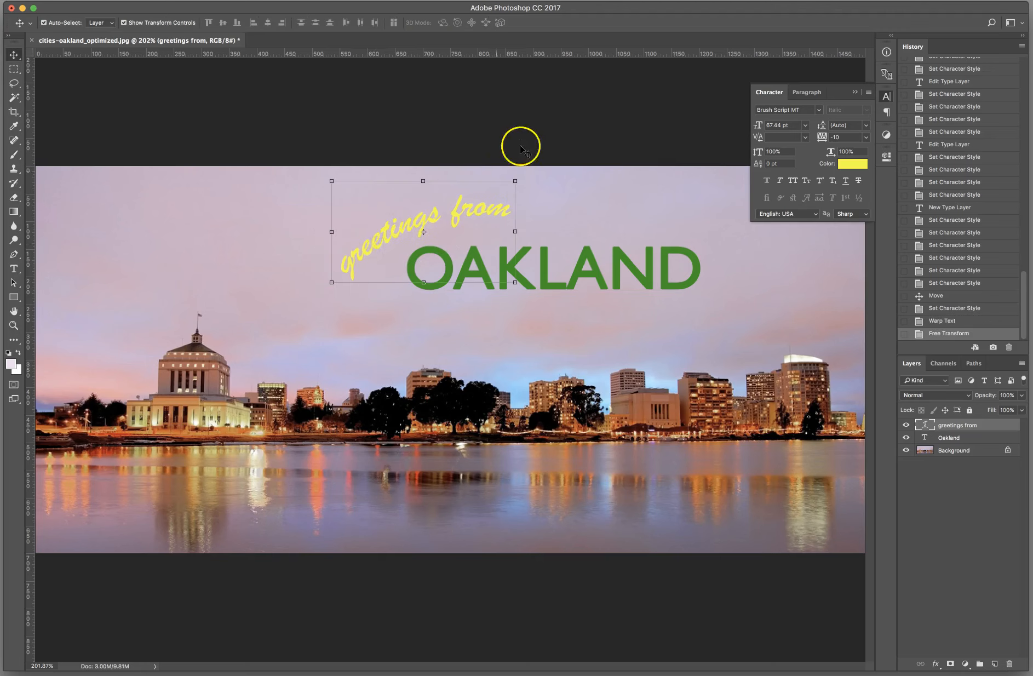
pyautogui.click(15, 269)
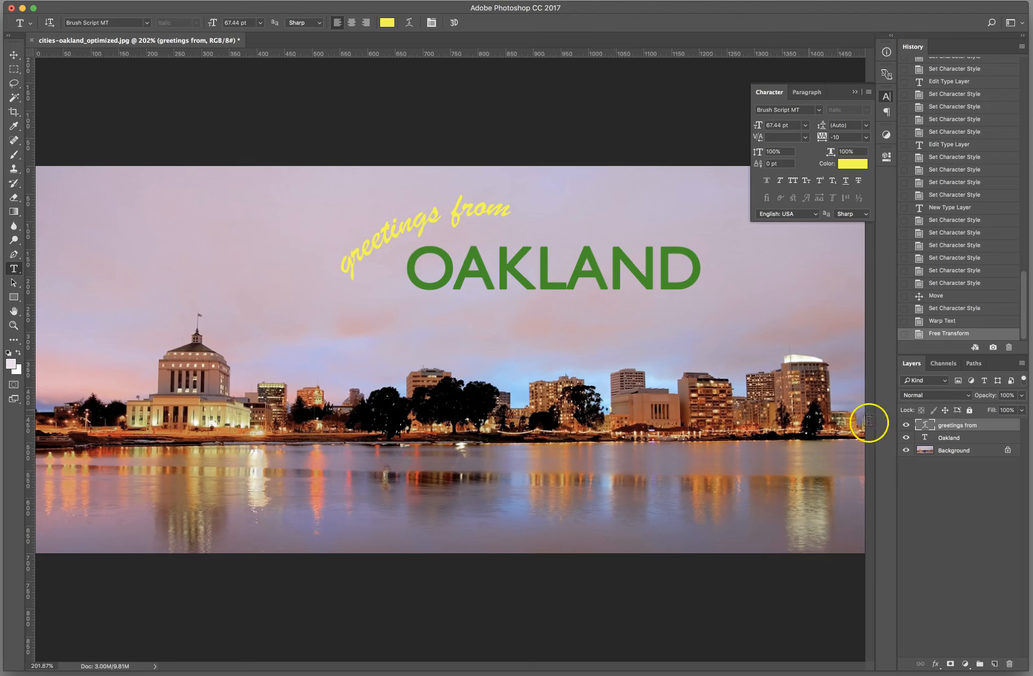
# Step: Add a drop shadow to the Oakland text layer with a 150° angle, 8 px distance and 15% spread
pyautogui.click(951, 439)
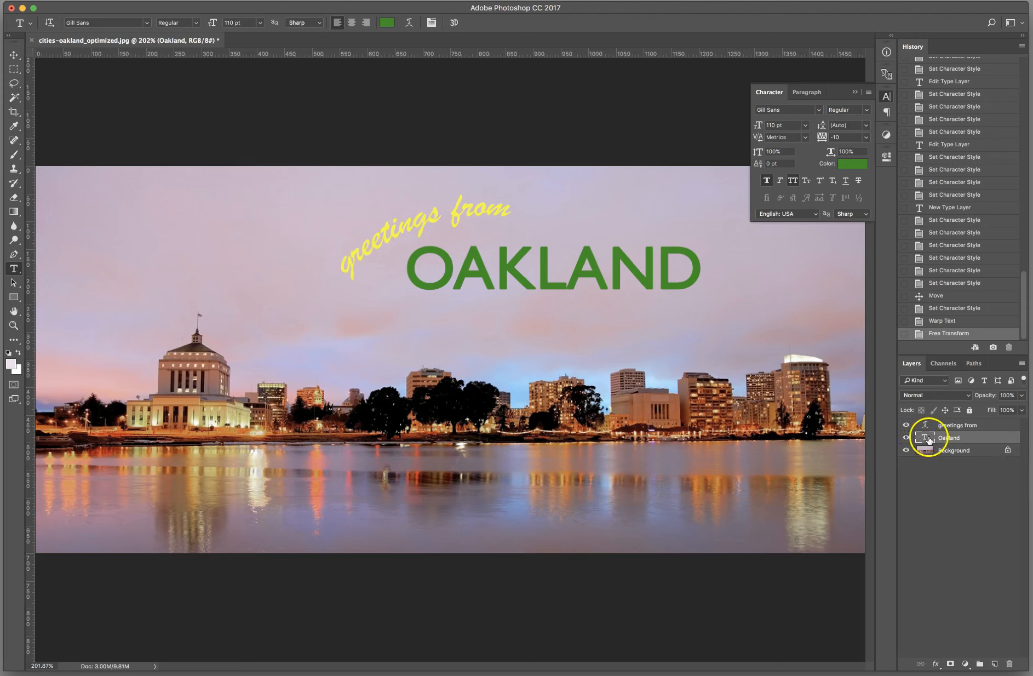
pyautogui.doubleClick(996, 442)
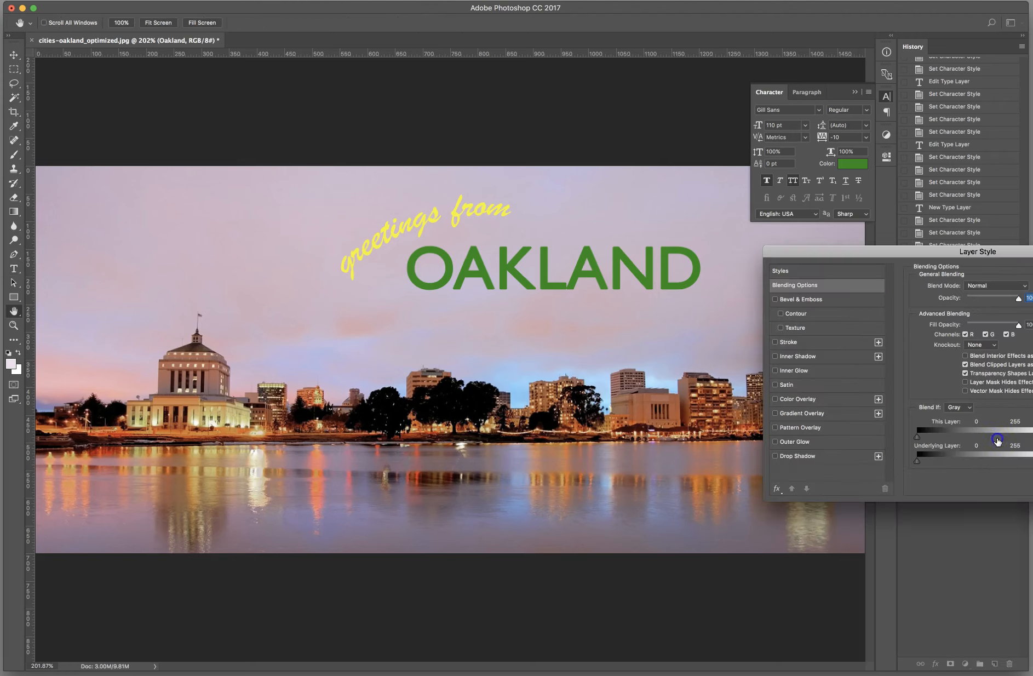
pyautogui.moveTo(936, 246); pyautogui.dragTo(866, 332)
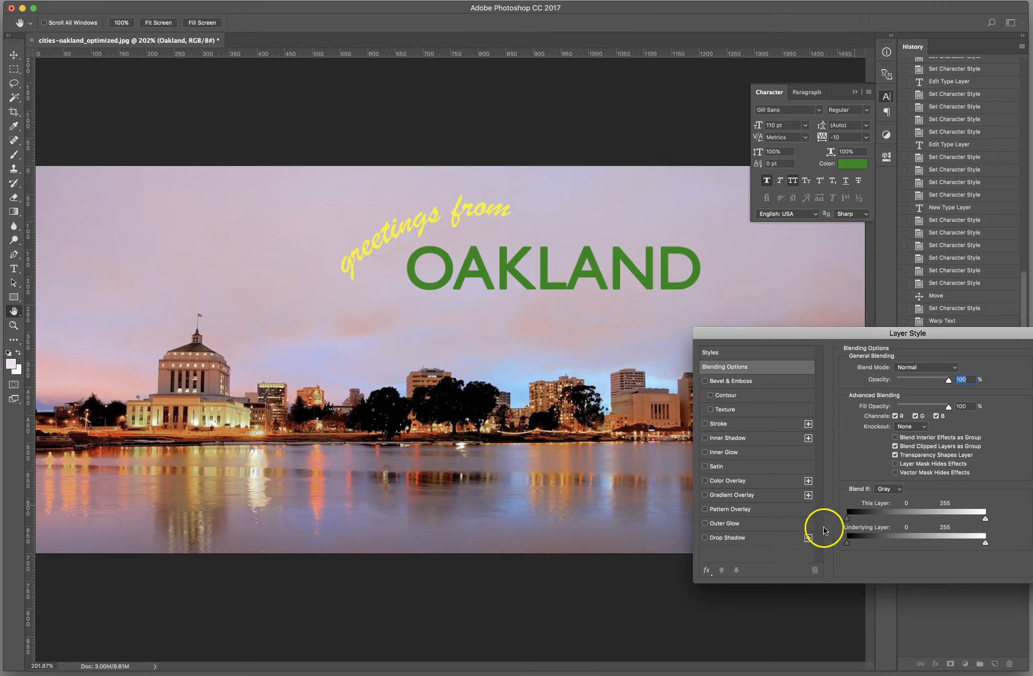
pyautogui.click(724, 538)
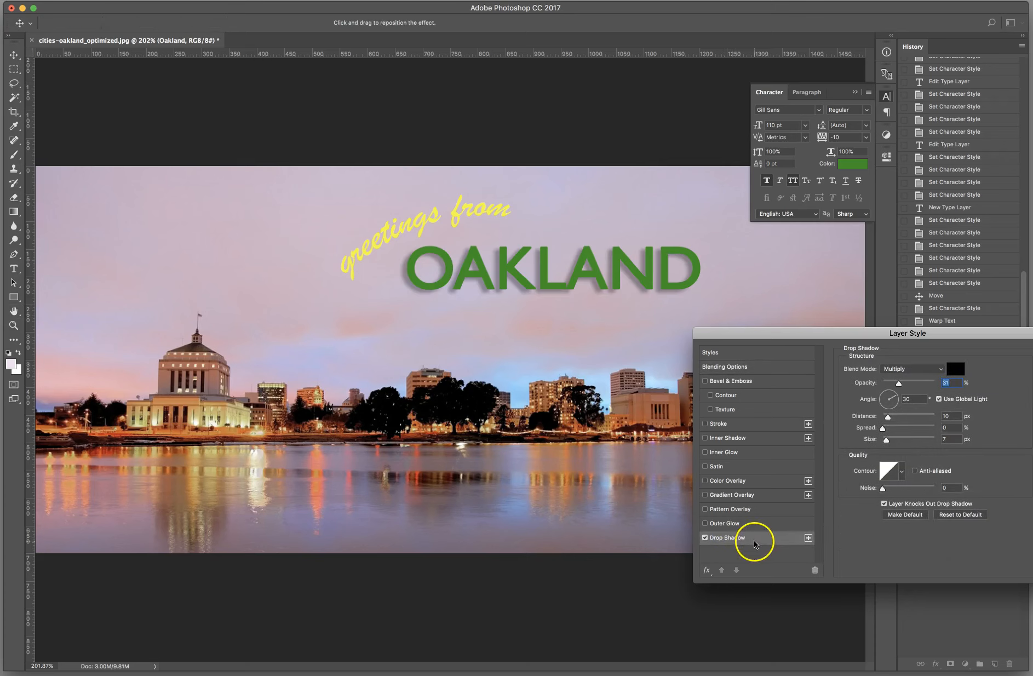
pyautogui.click(882, 398)
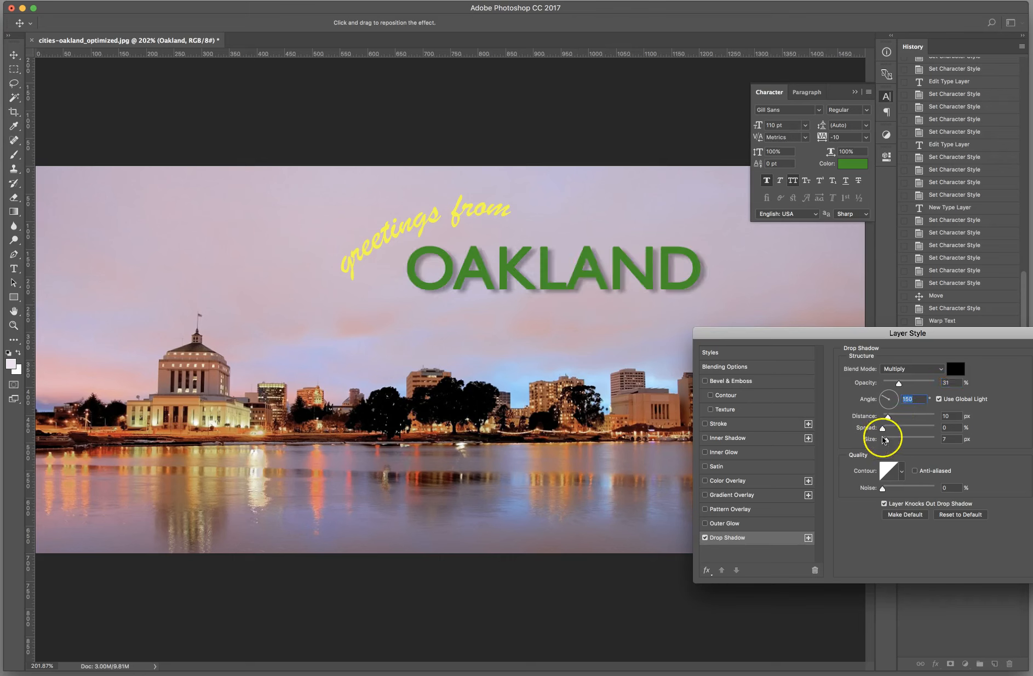
pyautogui.moveTo(883, 440); pyautogui.dragTo(891, 419)
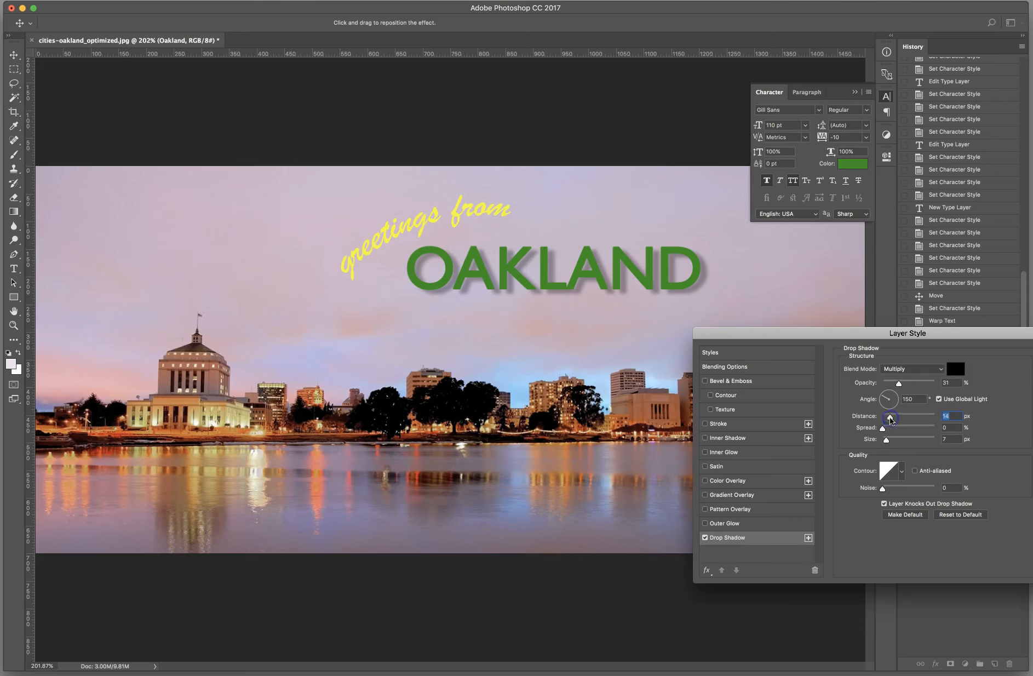
pyautogui.click(882, 430)
pyautogui.moveTo(884, 430); pyautogui.dragTo(888, 419)
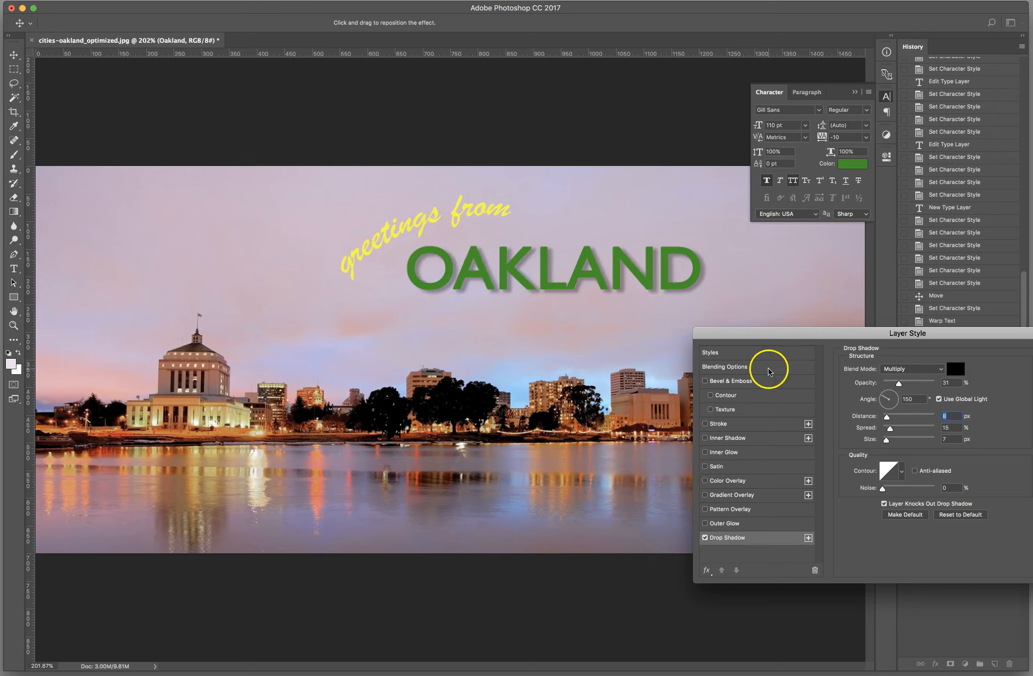
# Step: Add an Inner Bevel to the OAKLAND text with 168% depth and 2 px size, and apply the layer style
pyautogui.click(722, 381)
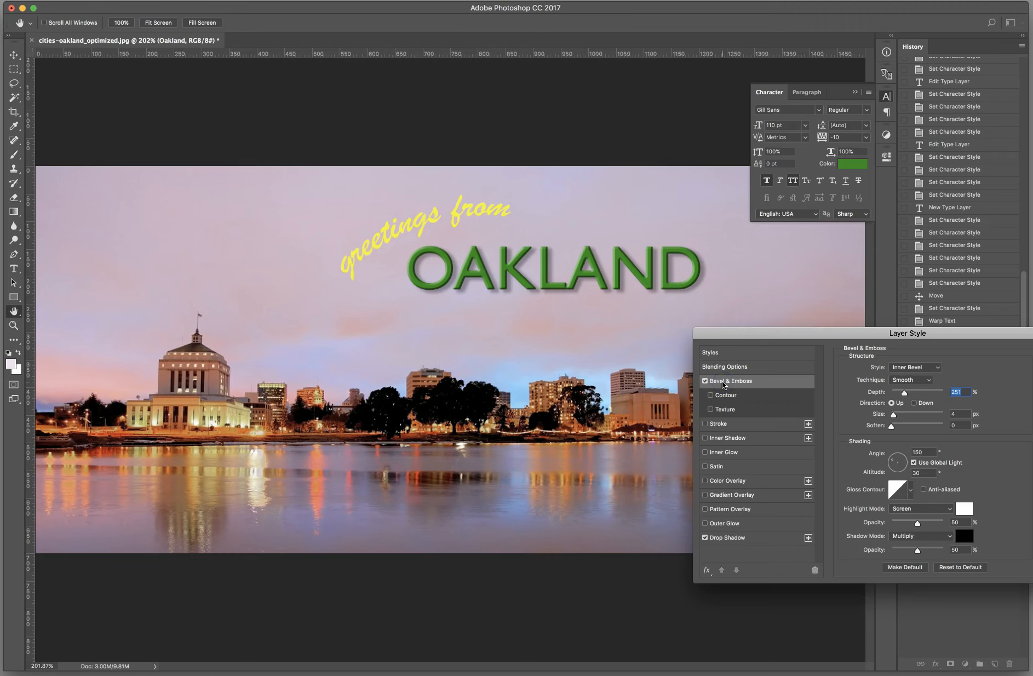
pyautogui.moveTo(905, 392); pyautogui.dragTo(893, 418)
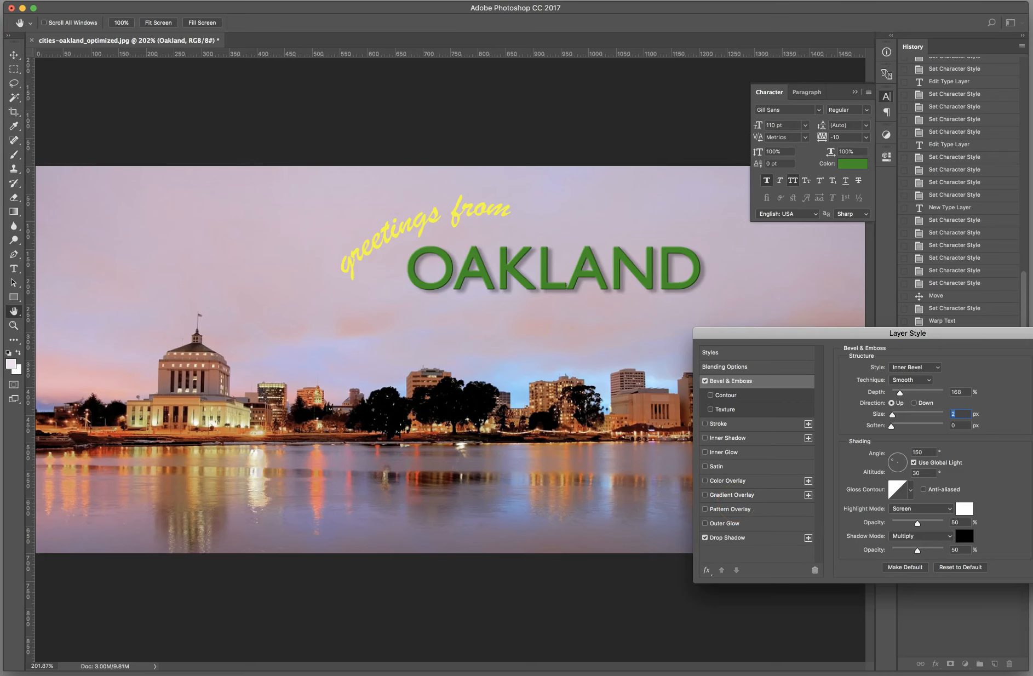
pyautogui.press('Return')
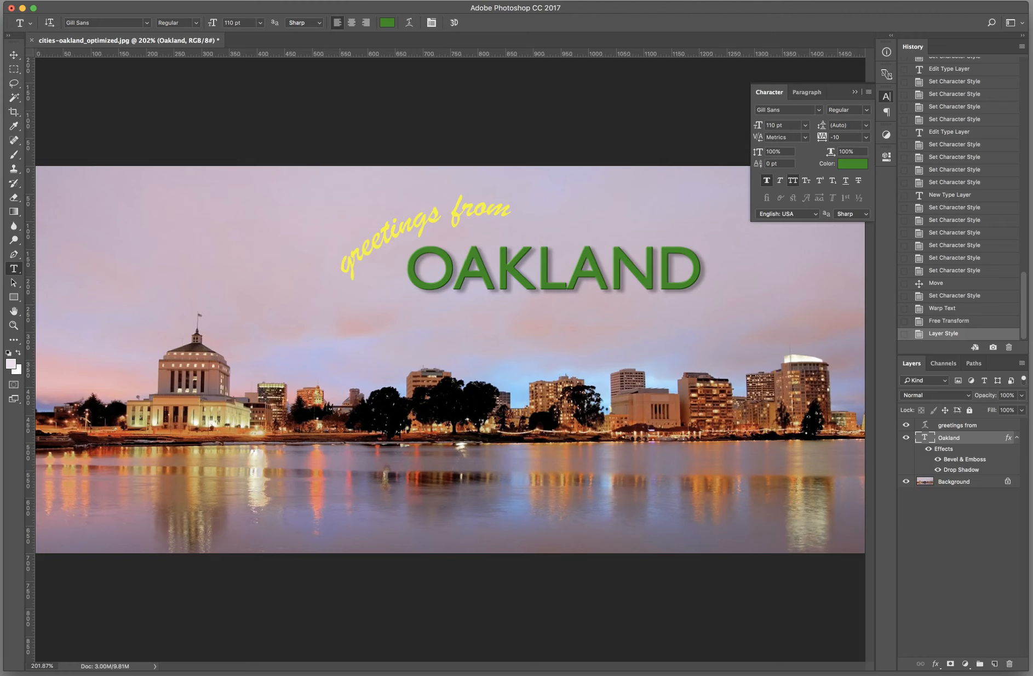